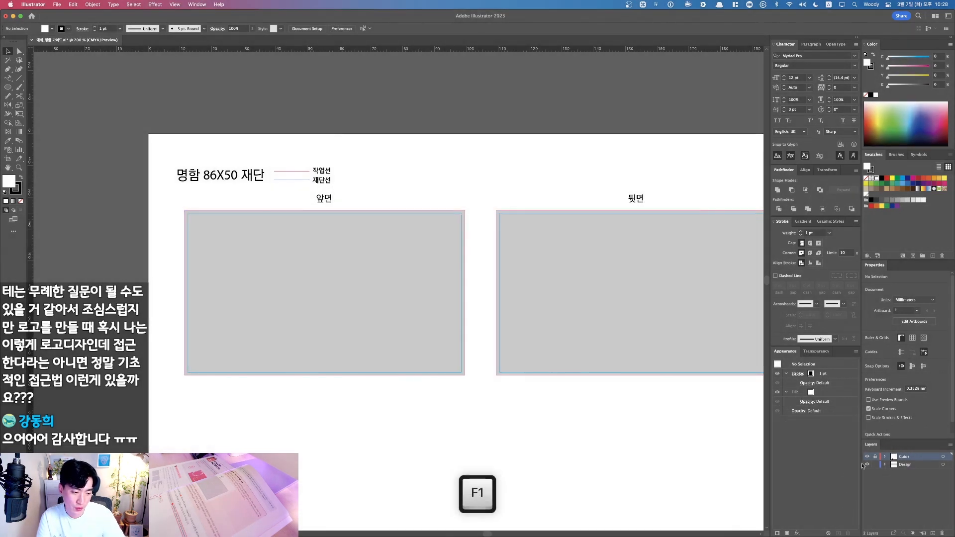
Step: Toggle the Design and Guide layers' visibility to check what each one contains
left_click(867, 465)
left_click(867, 465)
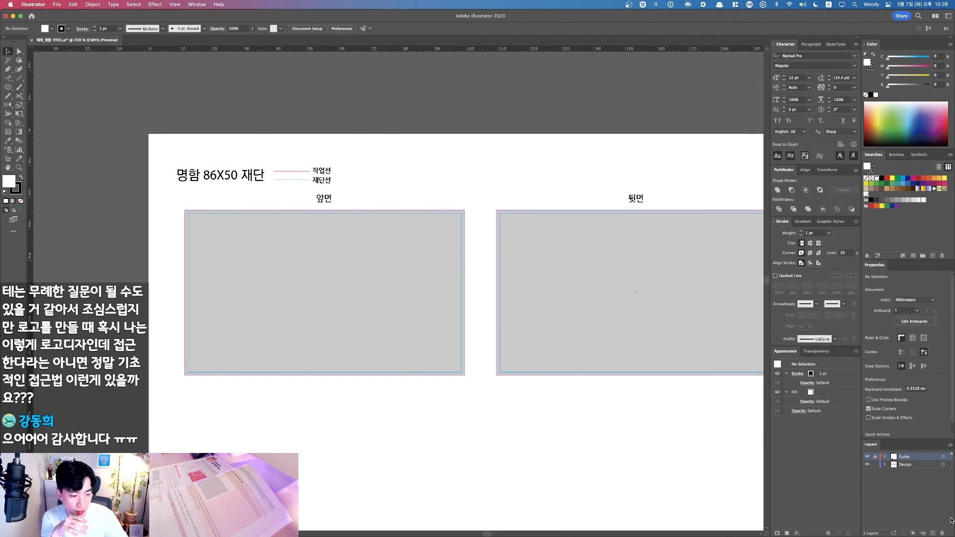
left_click(867, 457)
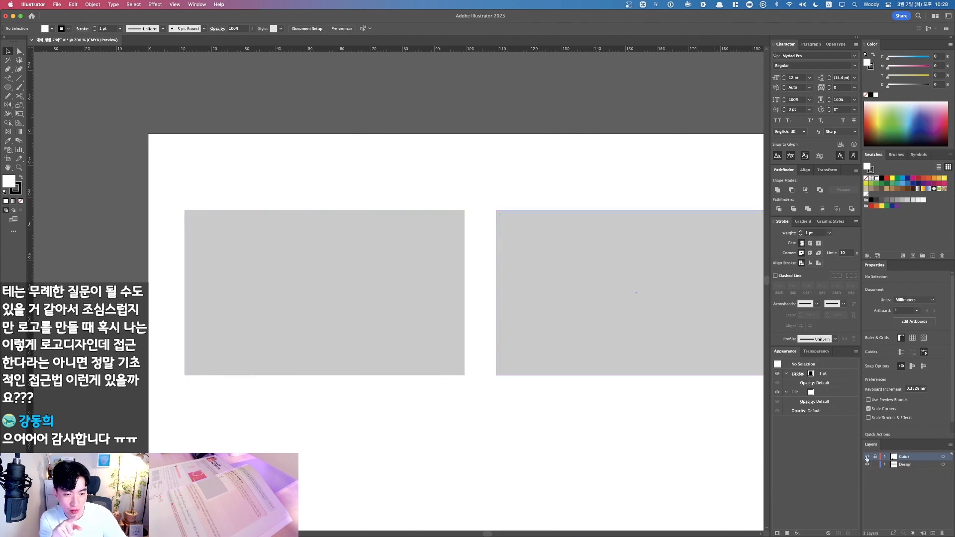
left_click(867, 457)
key("F1")
key("F1")
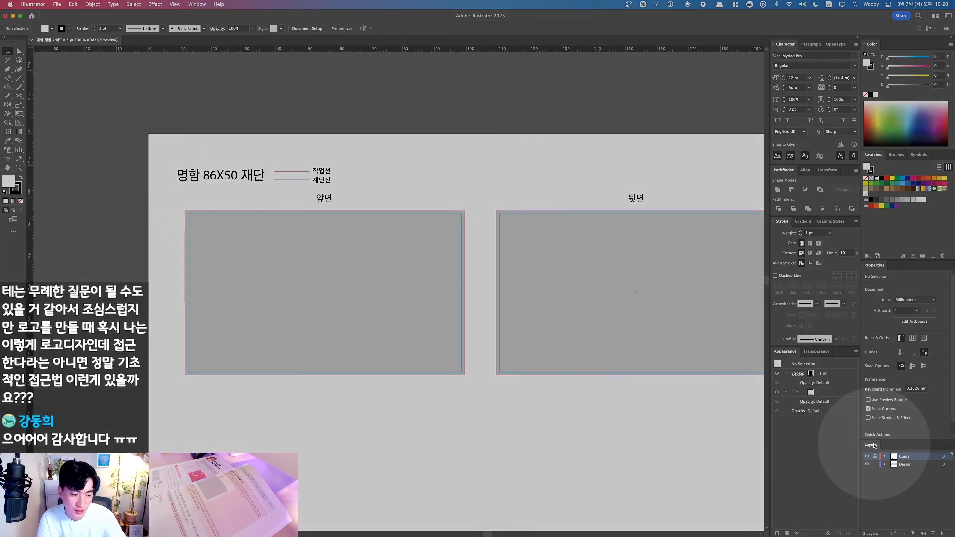
left_click(867, 457)
left_click(867, 457)
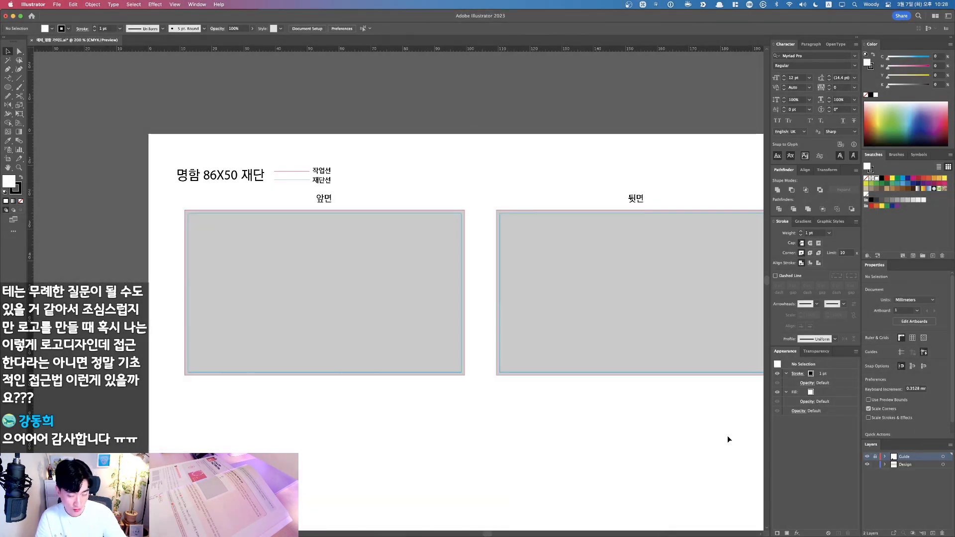
Step: Zoom in and pan across the front card's top edge and title
key("cmd+space")
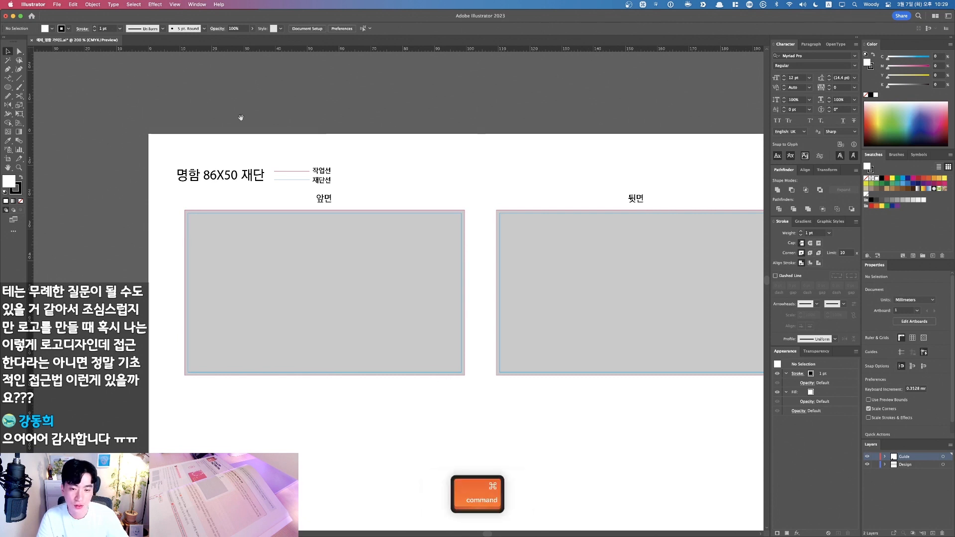
left_click_drag(239, 119, 544, 308)
key("space")
left_click_drag(346, 246, 622, 248)
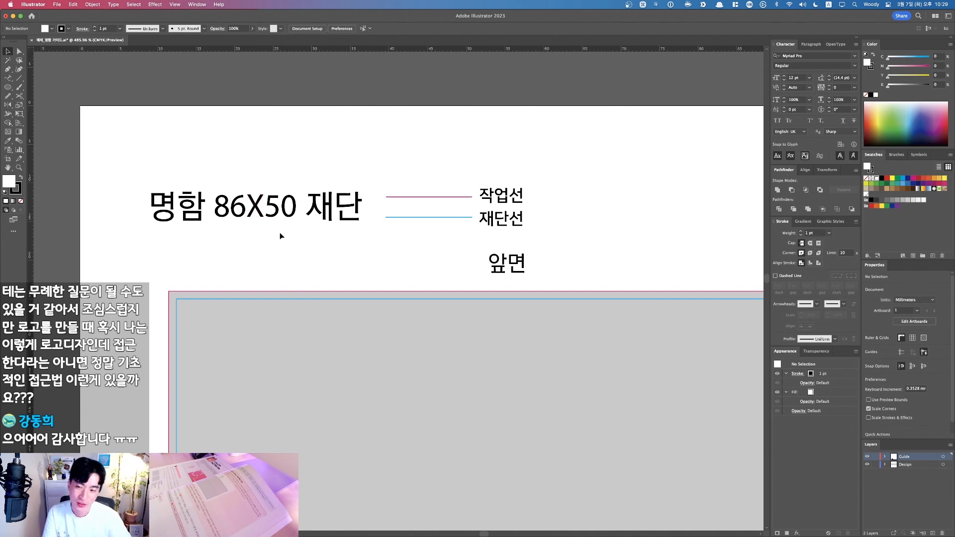
key("v")
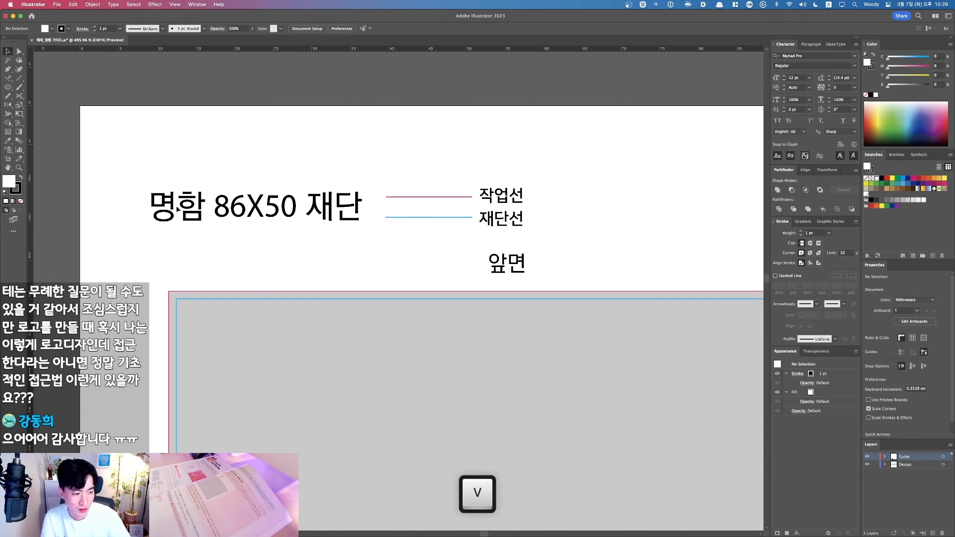
key("super+minus")
key("super+minus")
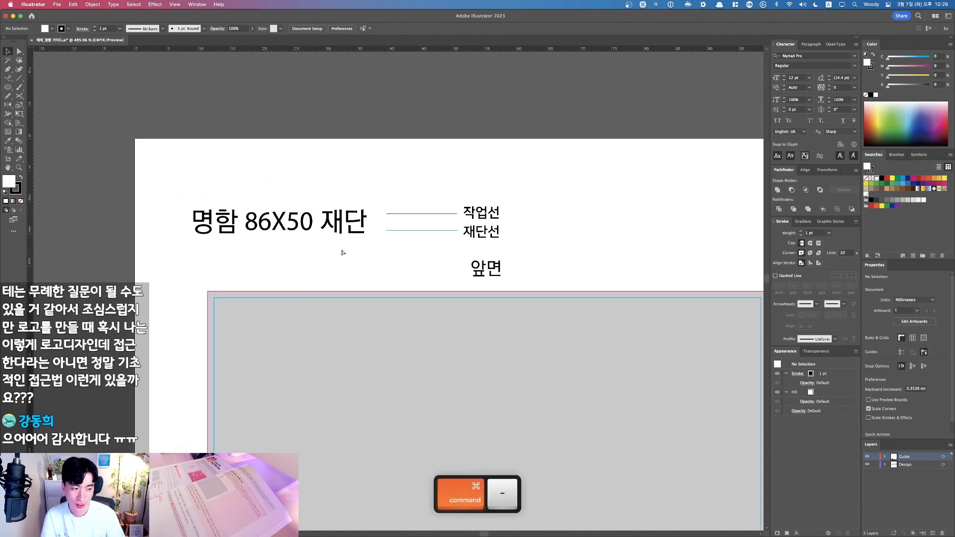
left_click_drag(399, 249, 312, 242)
left_click_drag(373, 317, 419, 292)
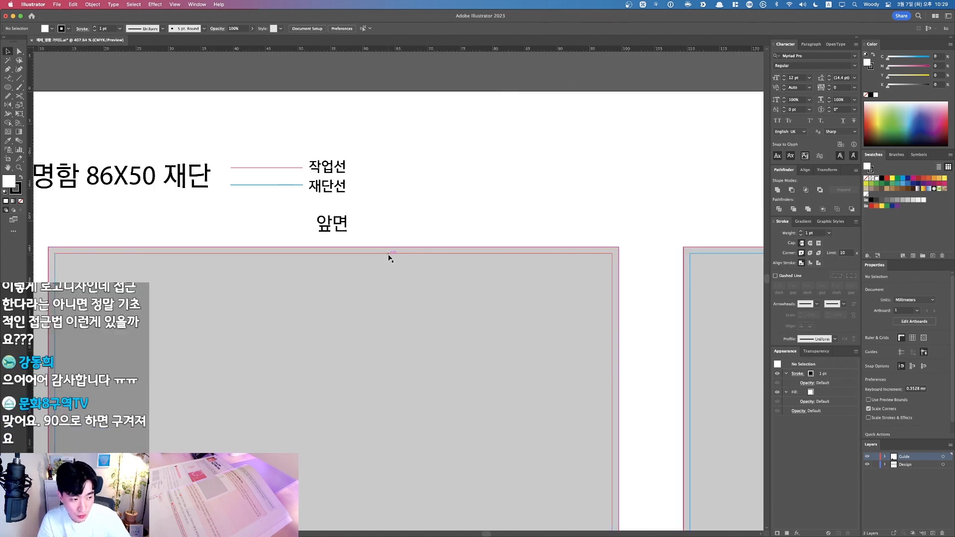
left_click_drag(415, 193, 531, 226)
key("v")
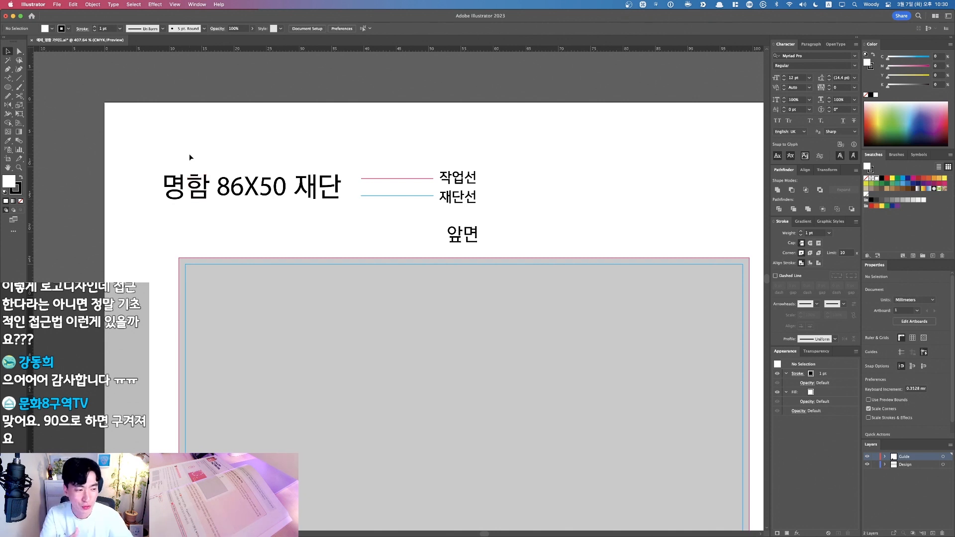
Step: Zoom into the legend and select the front card's blue cut line, showing 86 × 50 mm, 0.25 pt stroke
key("v")
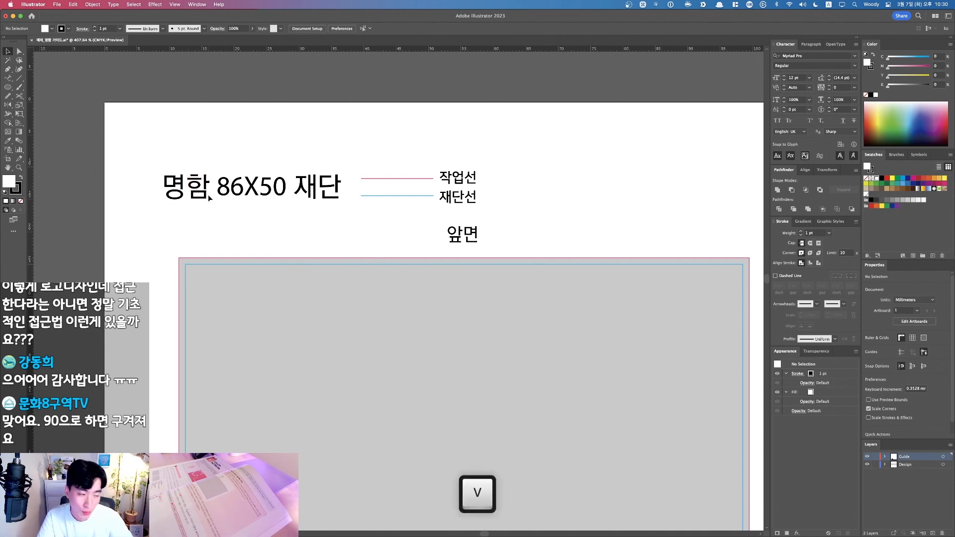
key("space")
left_click_drag(296, 219, 256, 217)
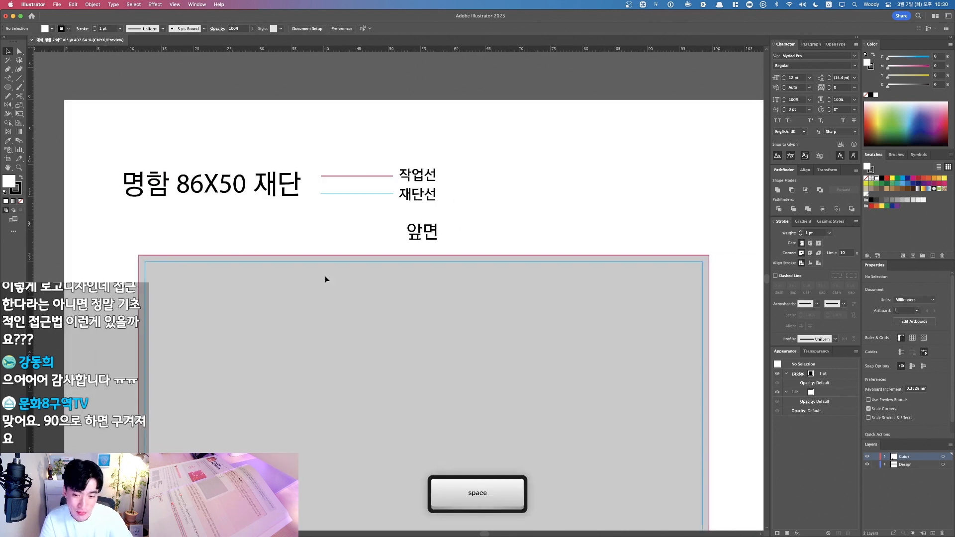
key("super+space")
left_click_drag(132, 123, 438, 261)
key("space")
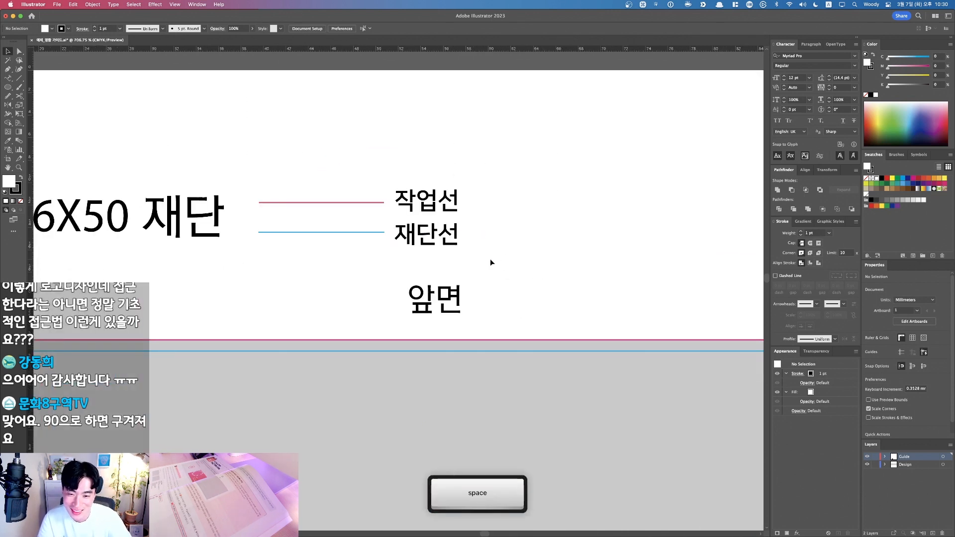
key("space")
left_click_drag(503, 265, 573, 236)
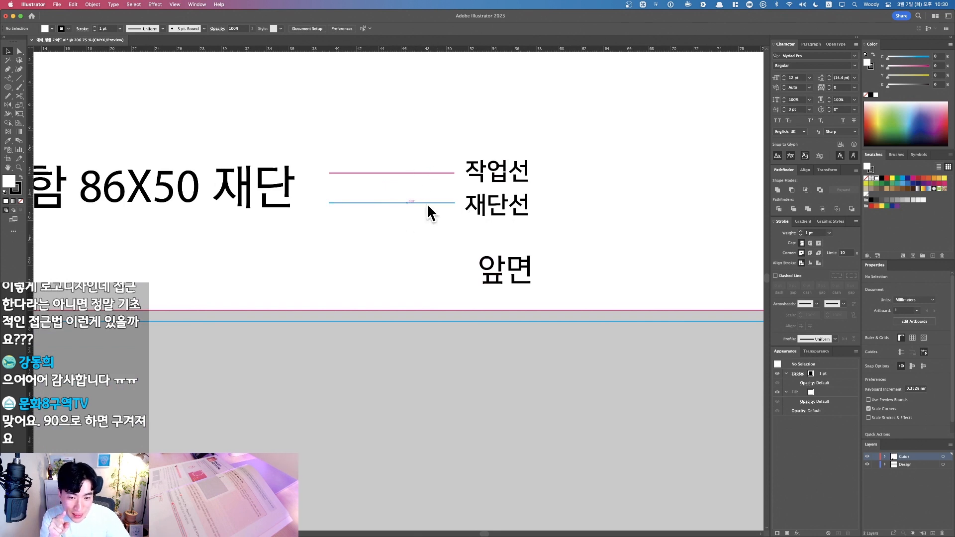
key("space")
left_click_drag(415, 249, 507, 239)
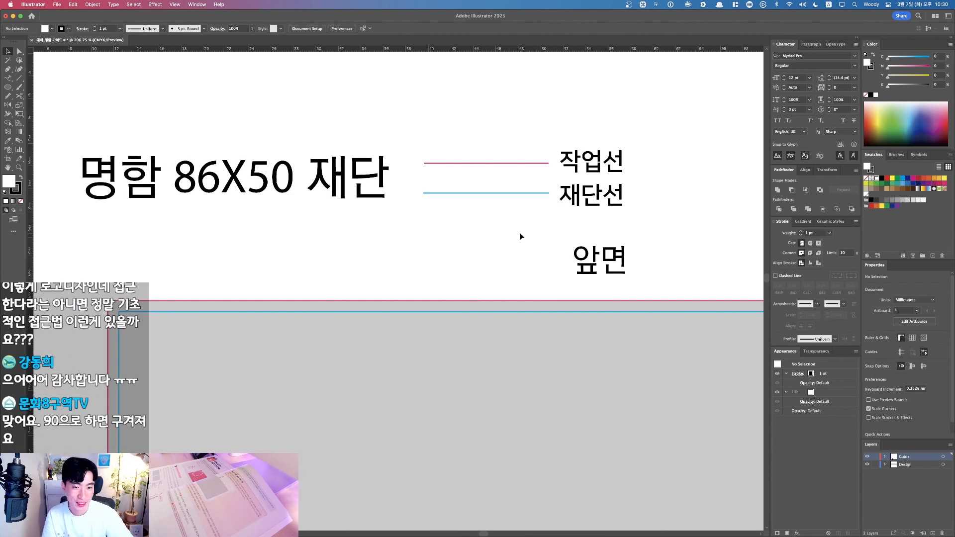
key("F1")
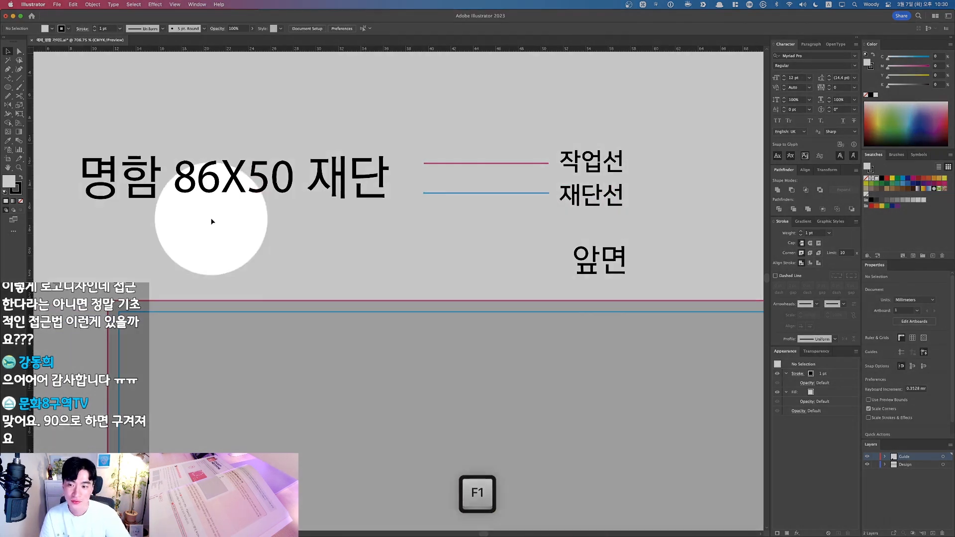
key("F1")
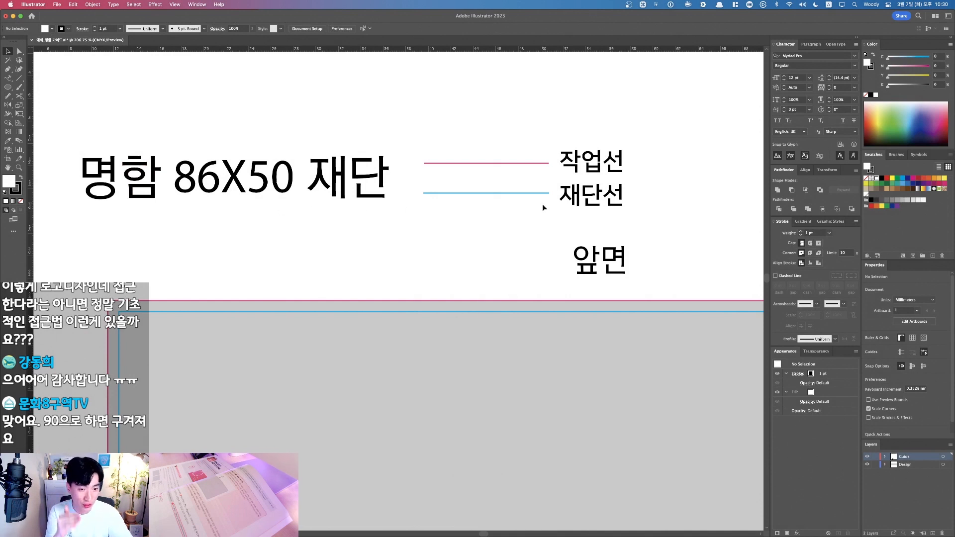
left_click(534, 312)
key("F1")
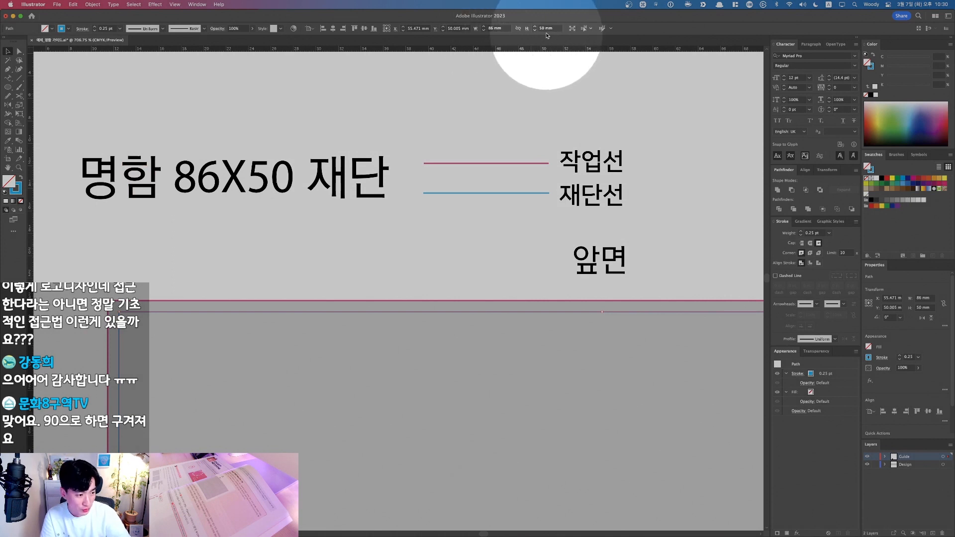
key("F1")
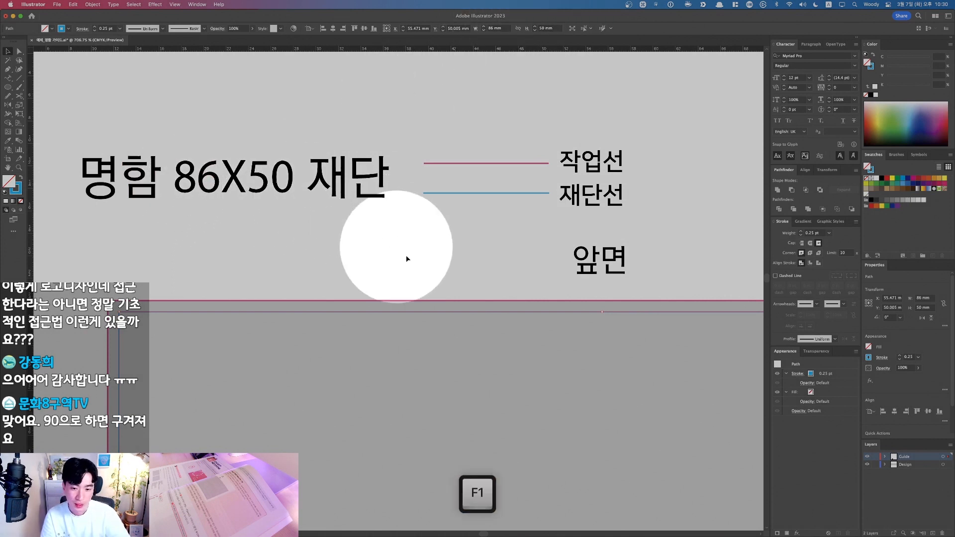
left_click(441, 300)
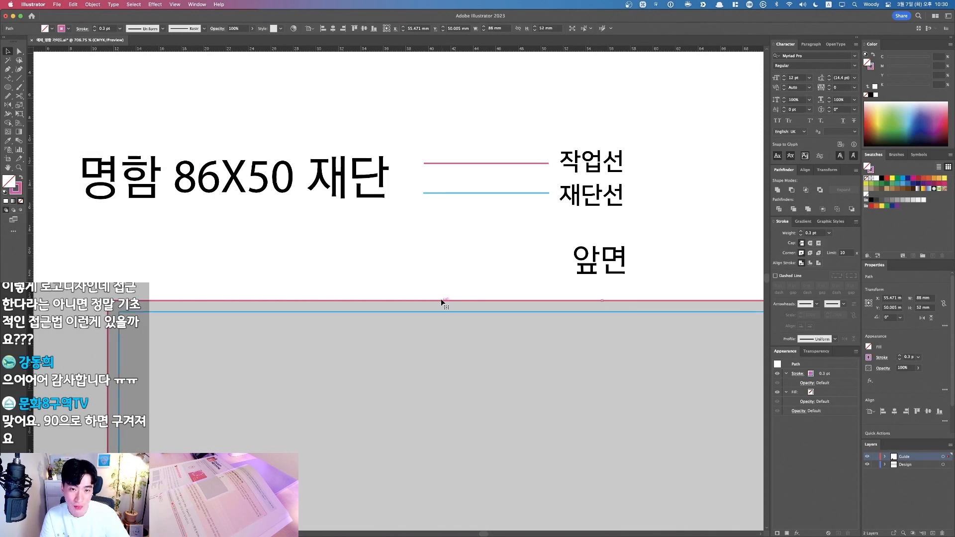
key("F1")
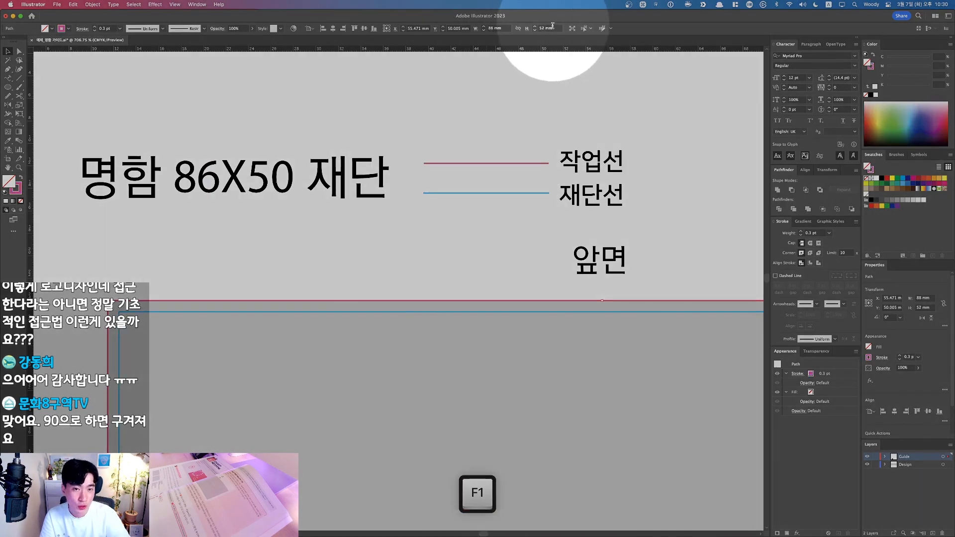
key("F1")
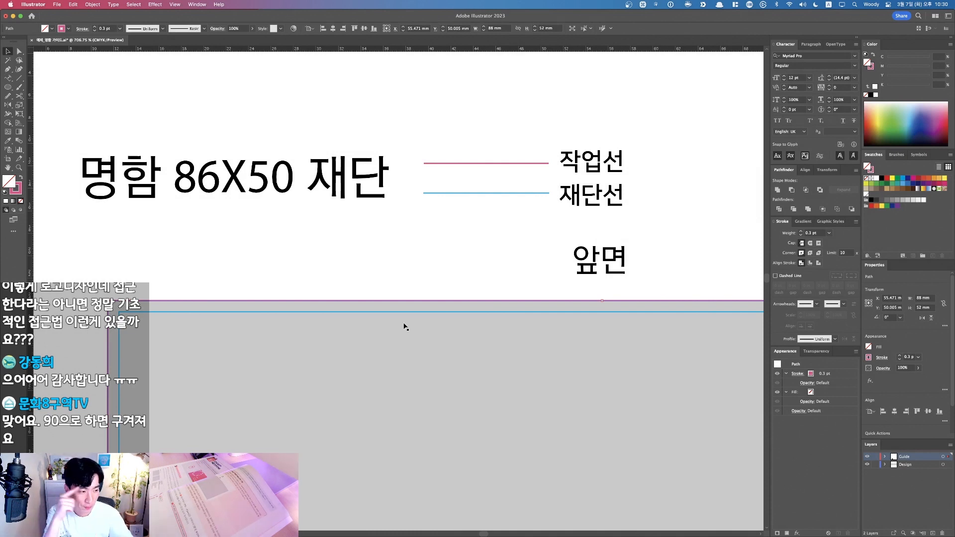
left_click(590, 167)
left_click(520, 247)
key("space")
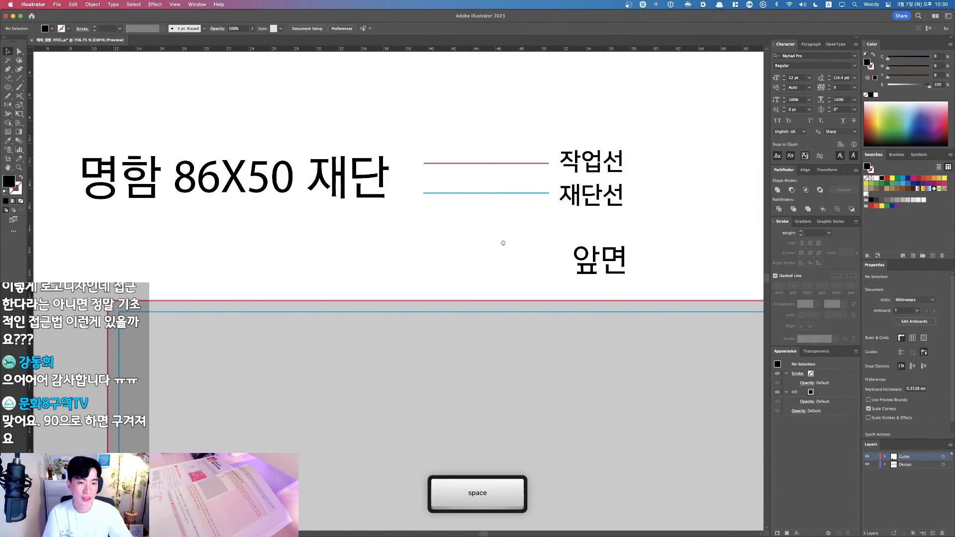
left_click_drag(502, 244, 427, 221)
key("super+minus")
key("super+minus")
key("super+minus")
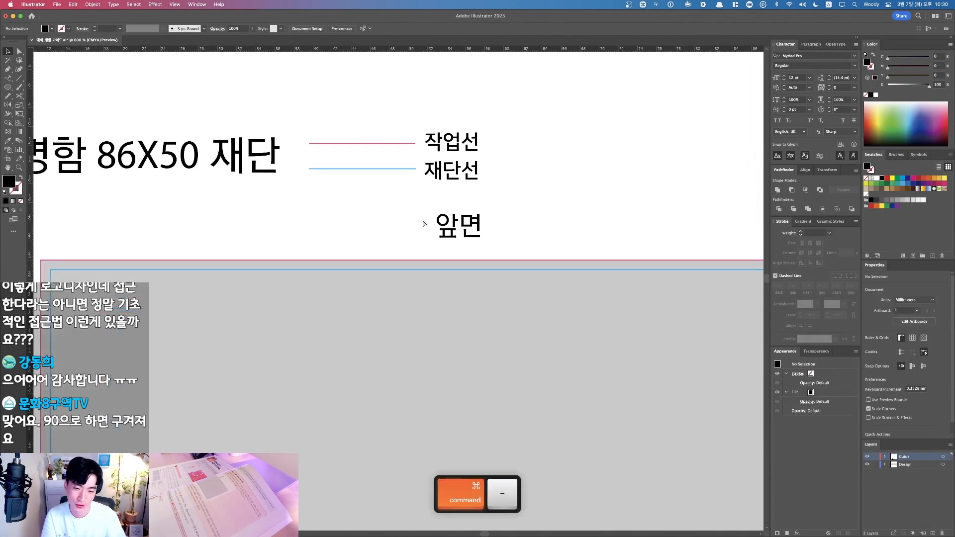
key("super+space")
left_click_drag(231, 220, 733, 440)
key("space")
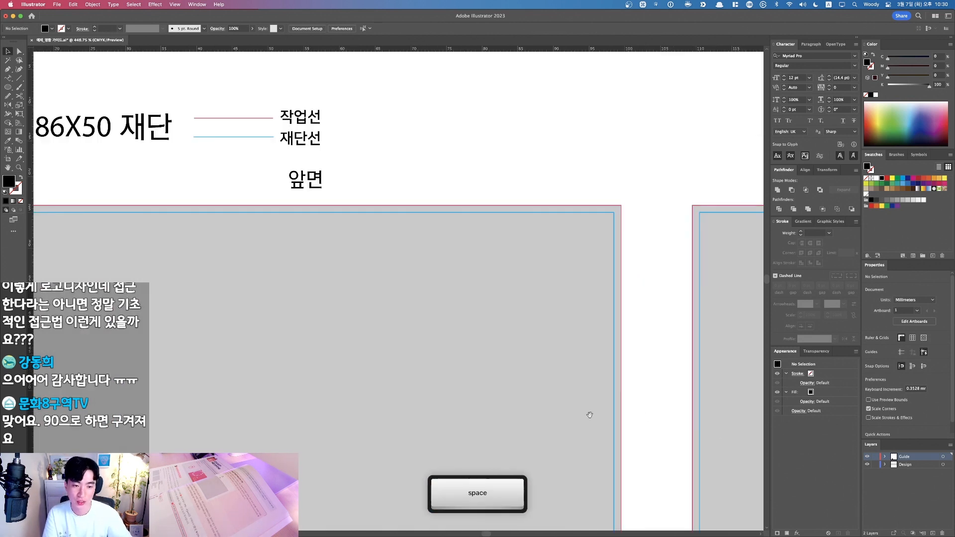
left_click_drag(612, 416, 691, 354)
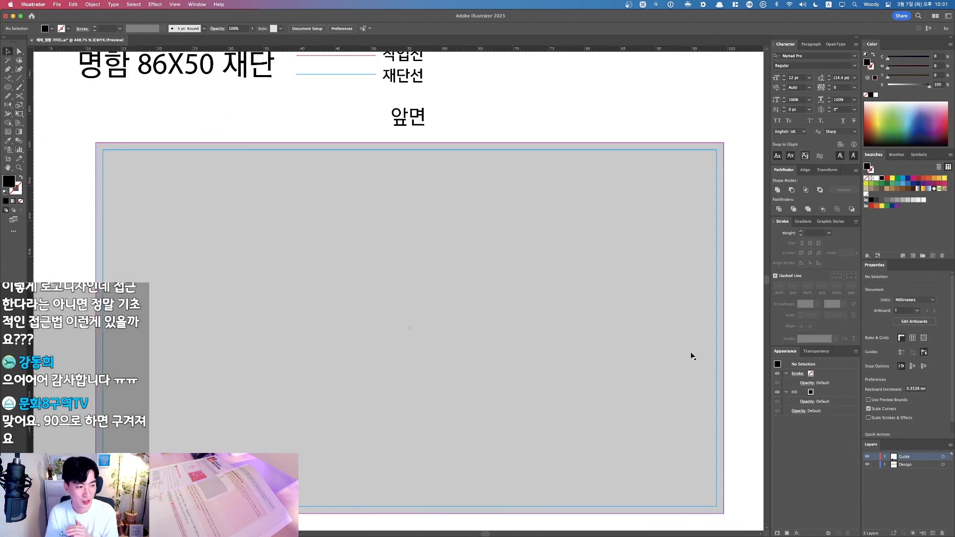
Step: Fill the grey front-card rectangle red and align its four edges to the blue cut line
left_click(390, 165)
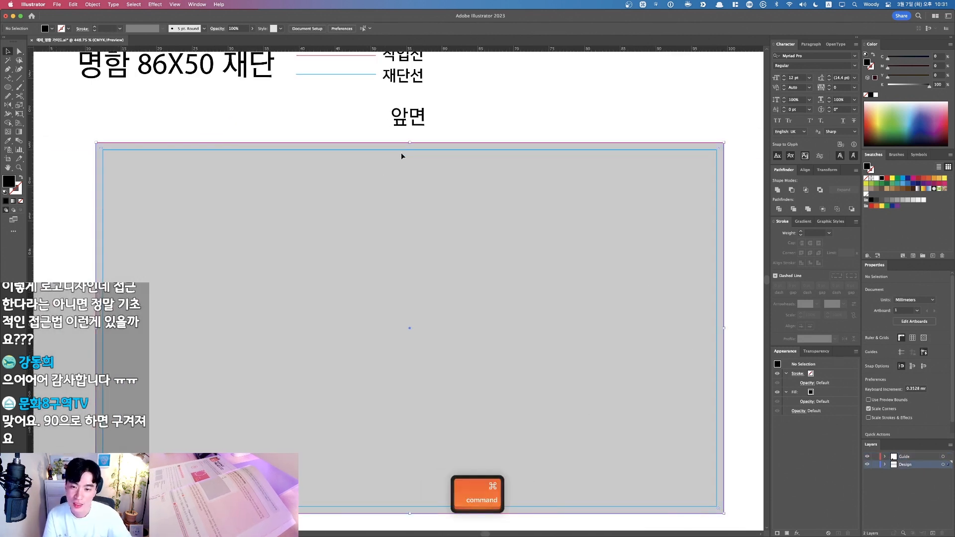
left_click_drag(410, 143, 411, 150)
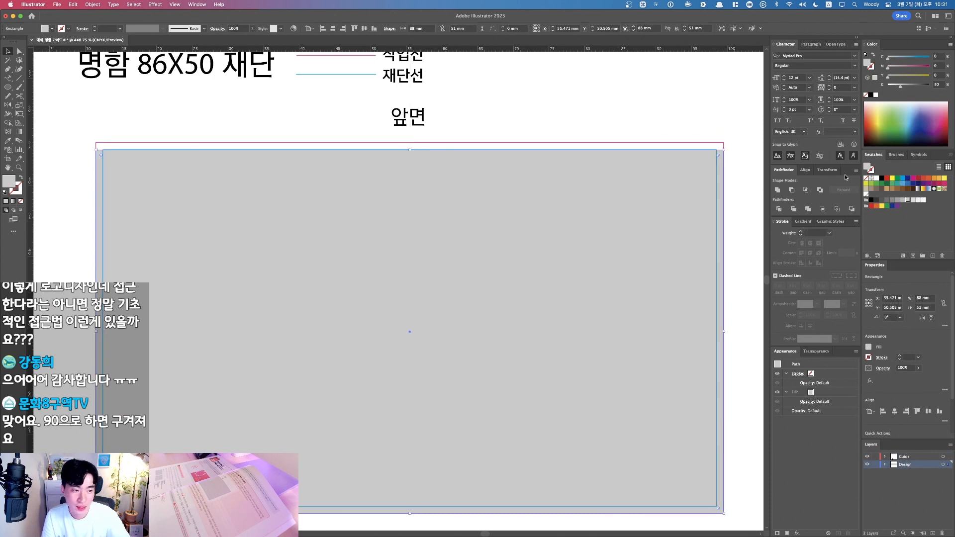
left_click(924, 179)
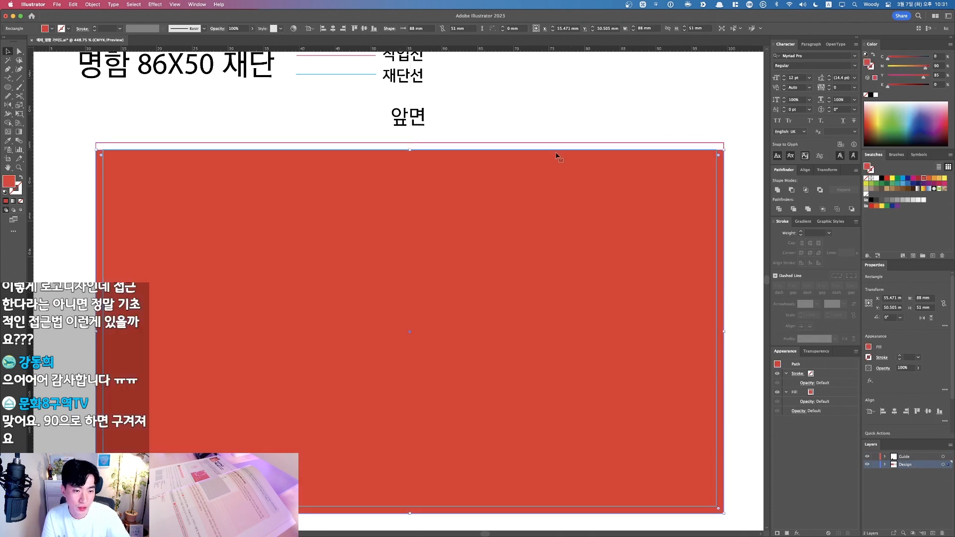
left_click_drag(725, 332, 717, 332)
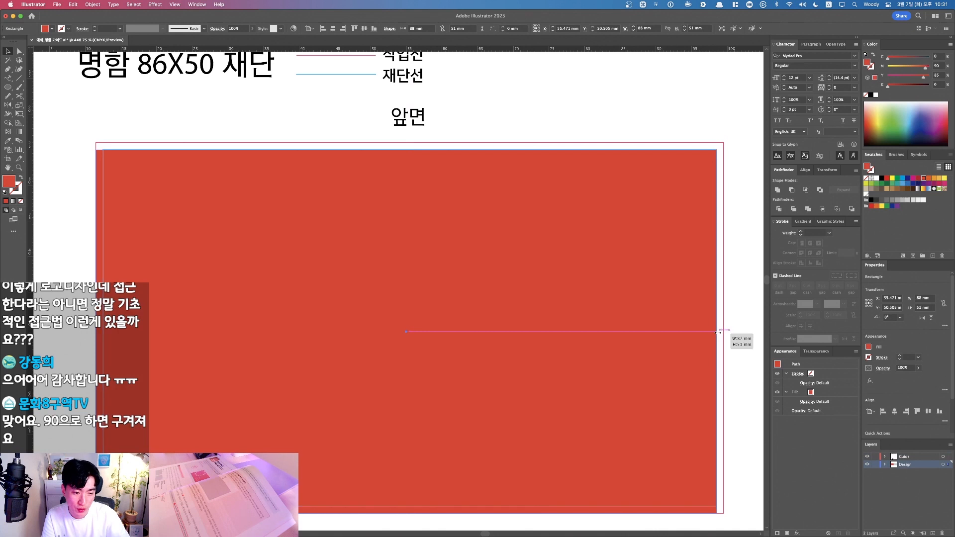
left_click_drag(405, 513, 405, 506)
left_click_drag(96, 328, 103, 328)
Step: Zoom in on the card's top edge and nudge the red rectangle down slightly
left_click_drag(38, 139, 209, 215)
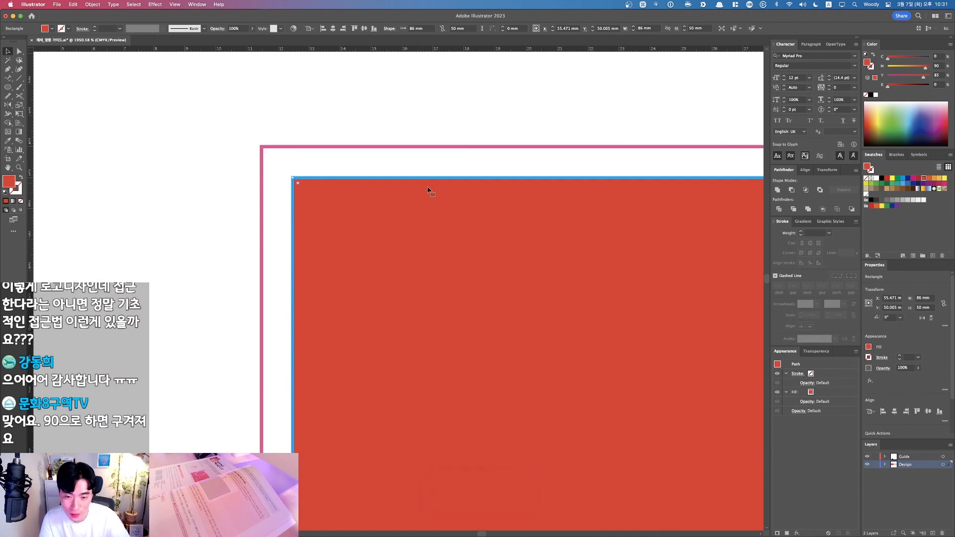
left_click(238, 215)
scroll(237, 213, "down", 5)
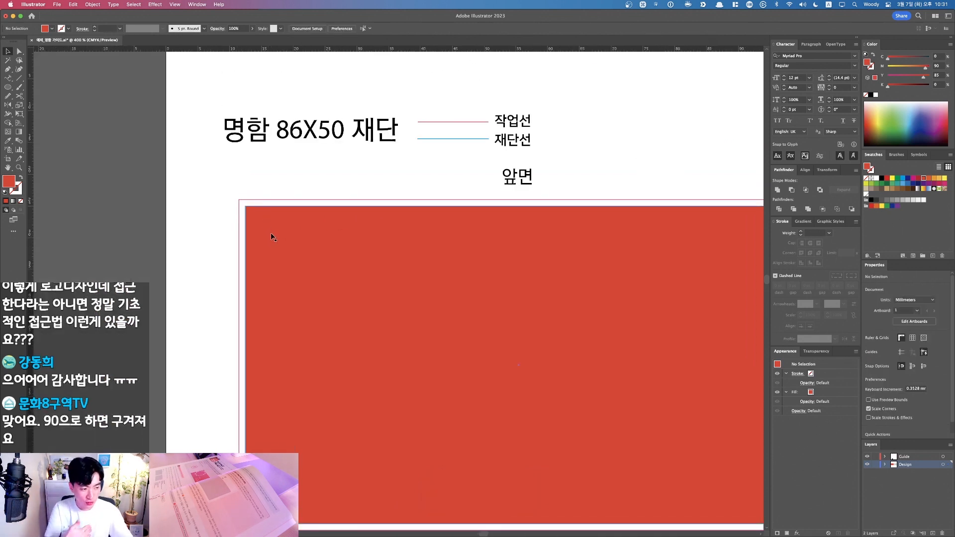
left_click_drag(526, 161, 450, 164)
left_click_drag(250, 145, 442, 278)
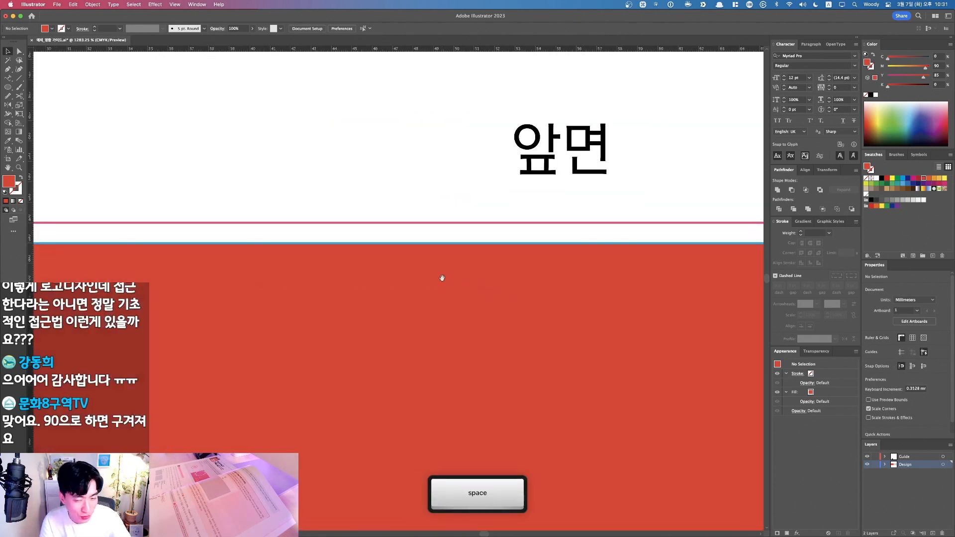
left_click(485, 284)
key("Down")
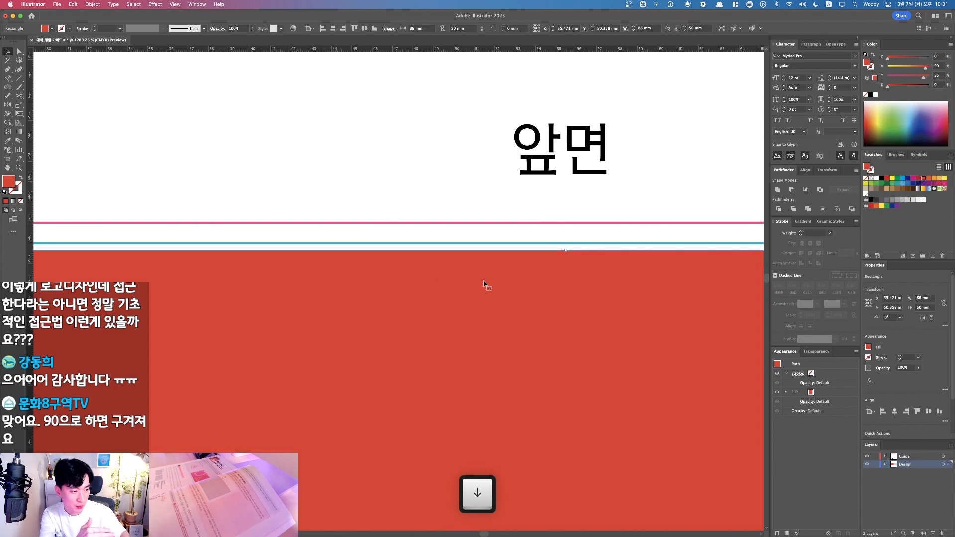
left_click(284, 150)
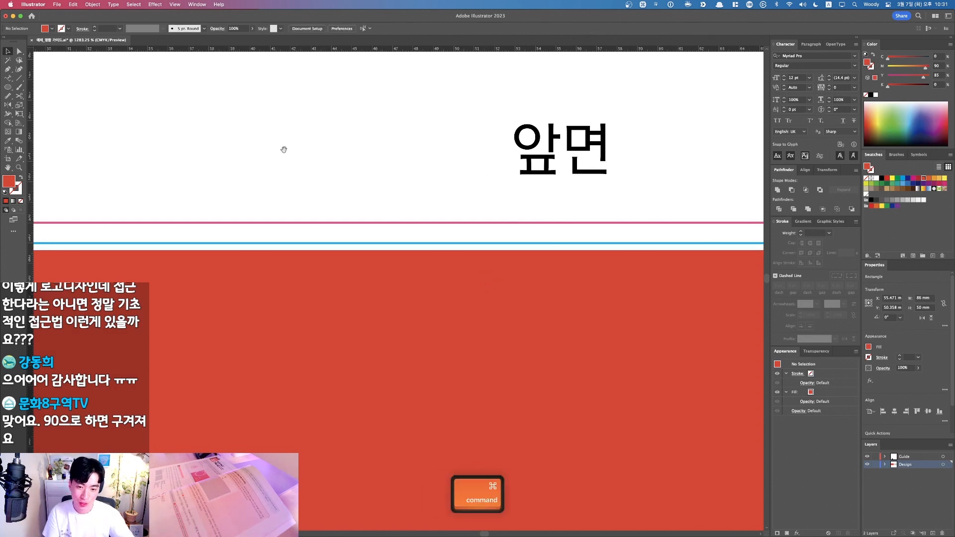
left_click_drag(285, 150, 572, 334)
Step: Undo the red rectangle's downward nudge
key("F1")
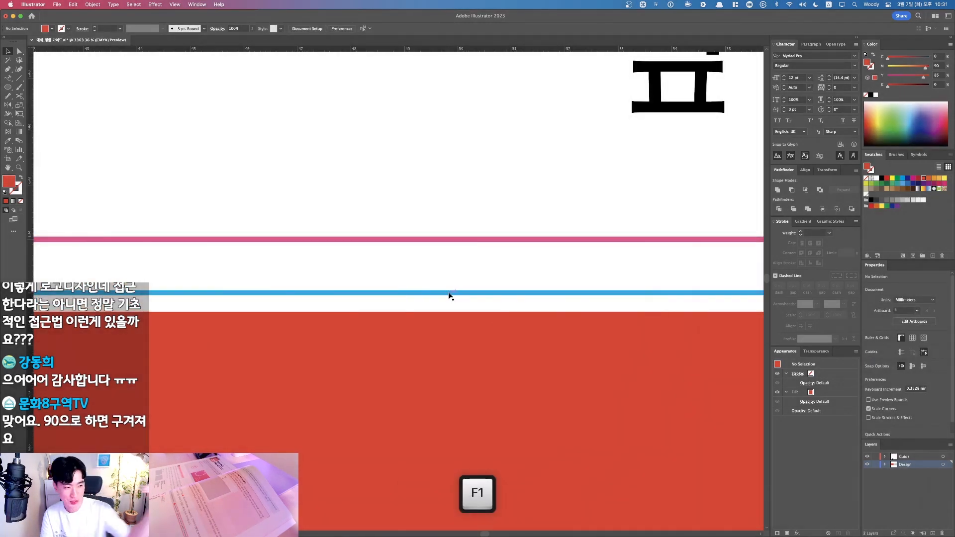
key("F1")
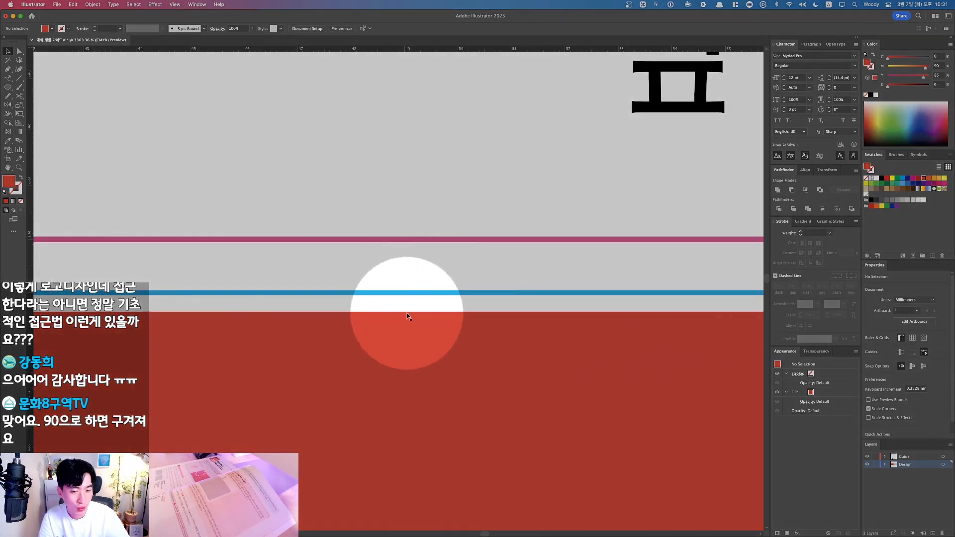
scroll(444, 306, "down", 7)
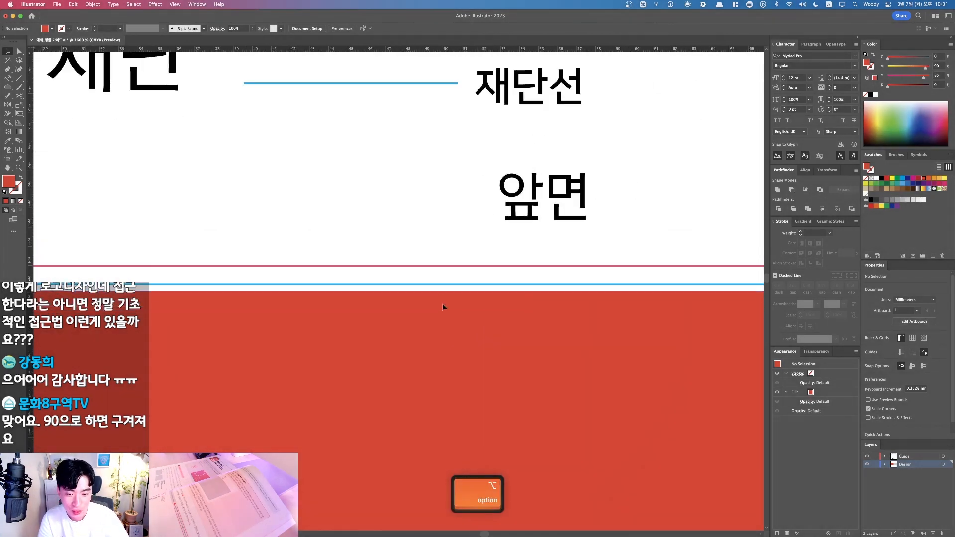
key("space")
left_click_drag(444, 307, 442, 271)
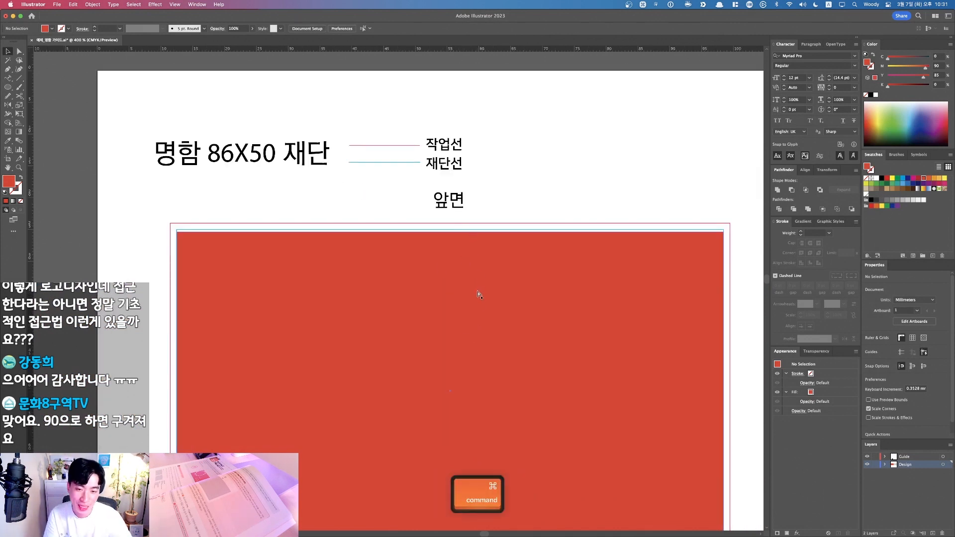
key("super+z")
key("F1")
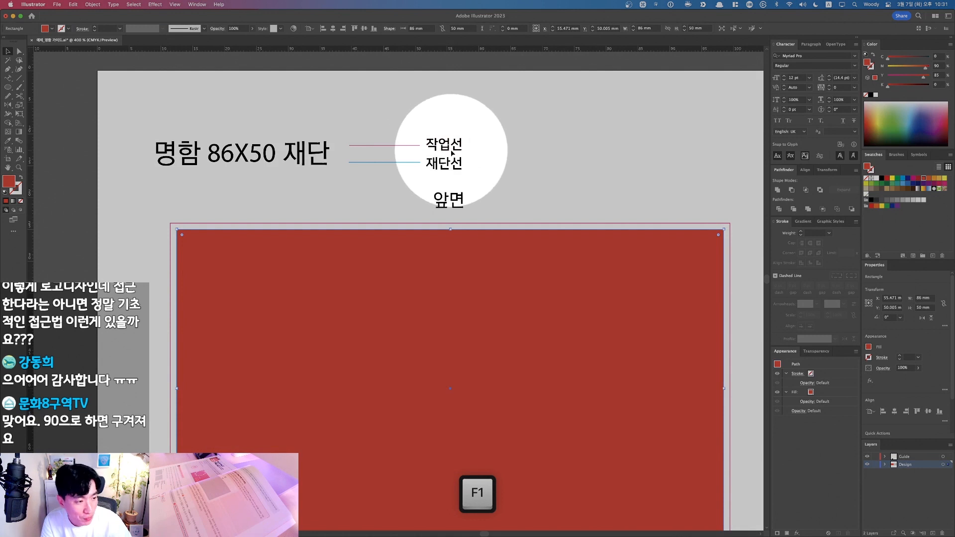
key("F1")
Step: Stretch the red rectangle's edges out to the work line, making it 88 × 52 mm
left_click(451, 218)
left_click(448, 238)
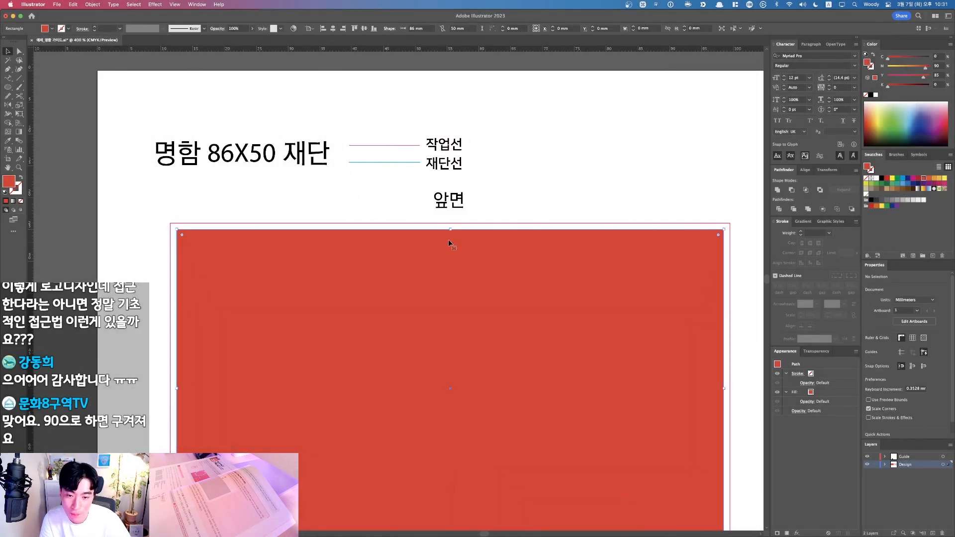
left_click_drag(452, 229, 452, 224)
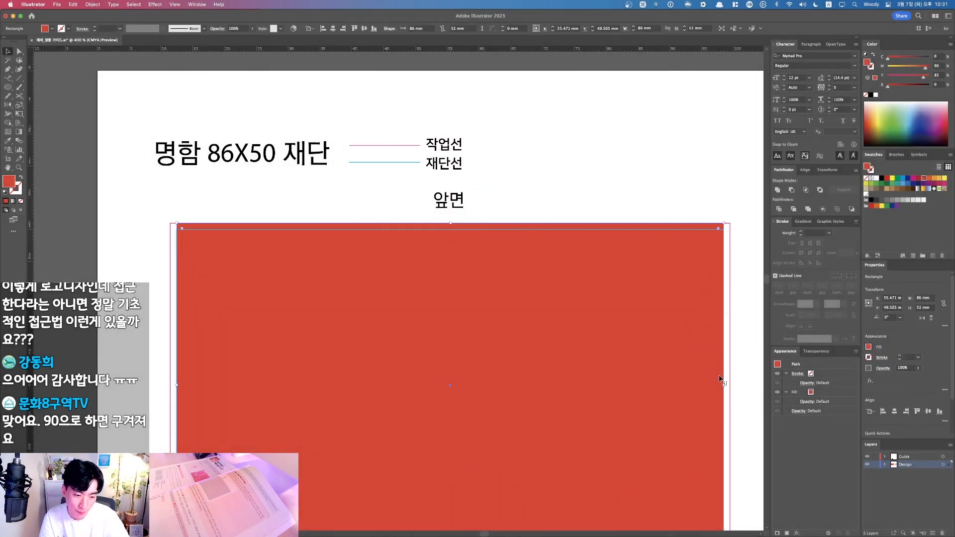
left_click_drag(723, 386, 730, 385)
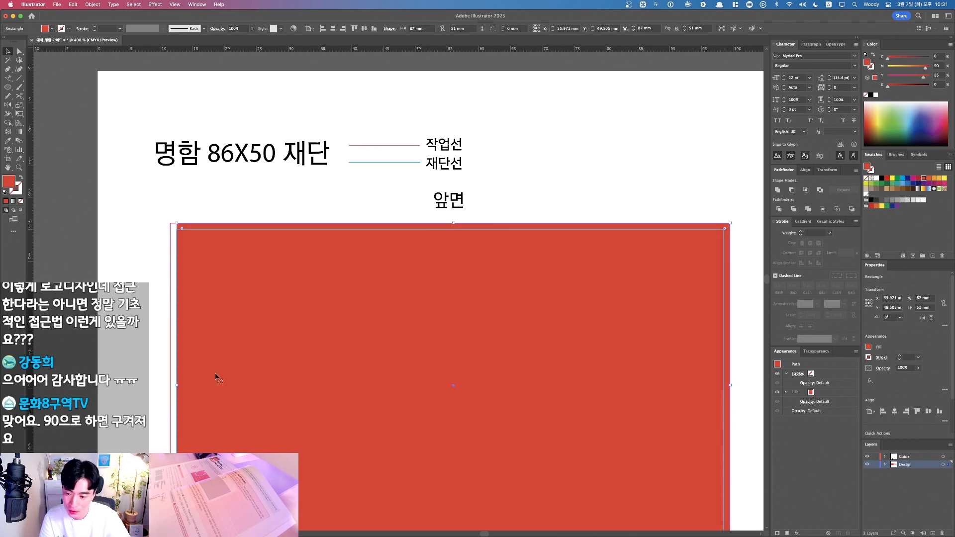
left_click_drag(178, 386, 171, 385)
key("space")
left_click_drag(356, 405, 356, 272)
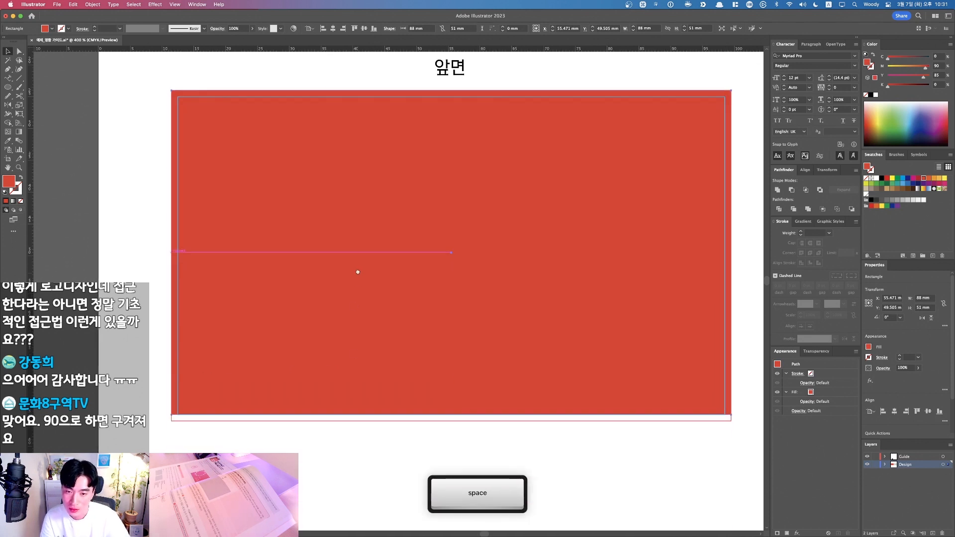
left_click_drag(452, 412, 451, 418)
key("space")
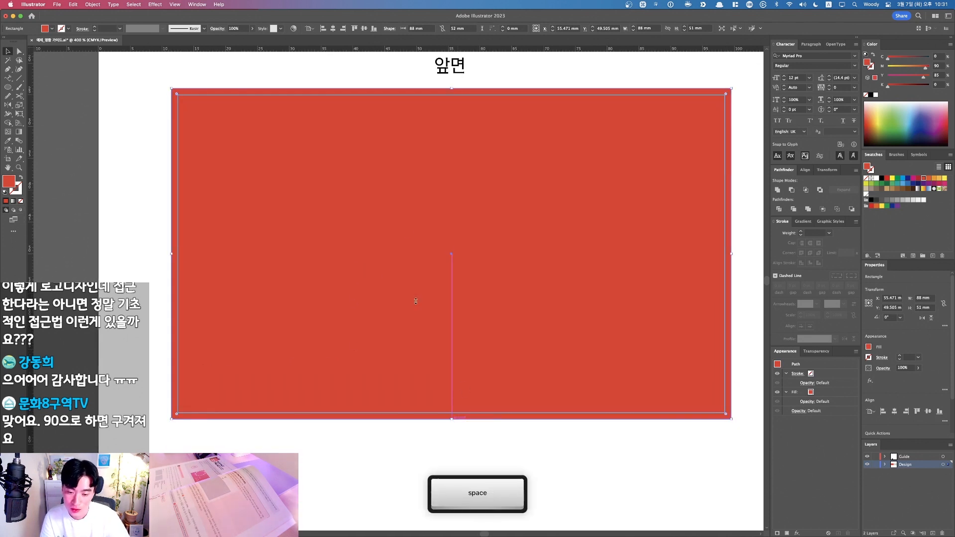
left_click_drag(411, 53, 425, 189)
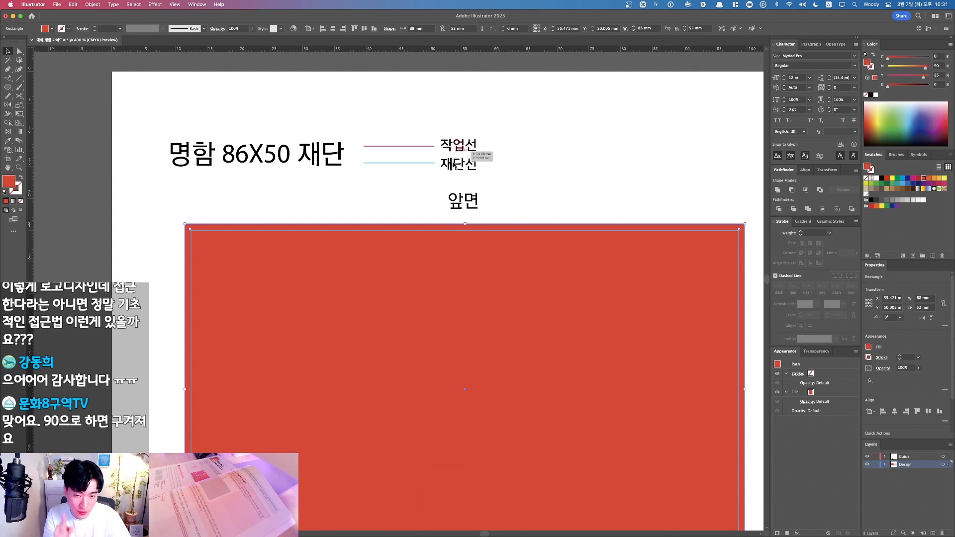
Step: Zoom in on the top edge, nudge the rectangle down slightly, and zoom back out
key("super+space")
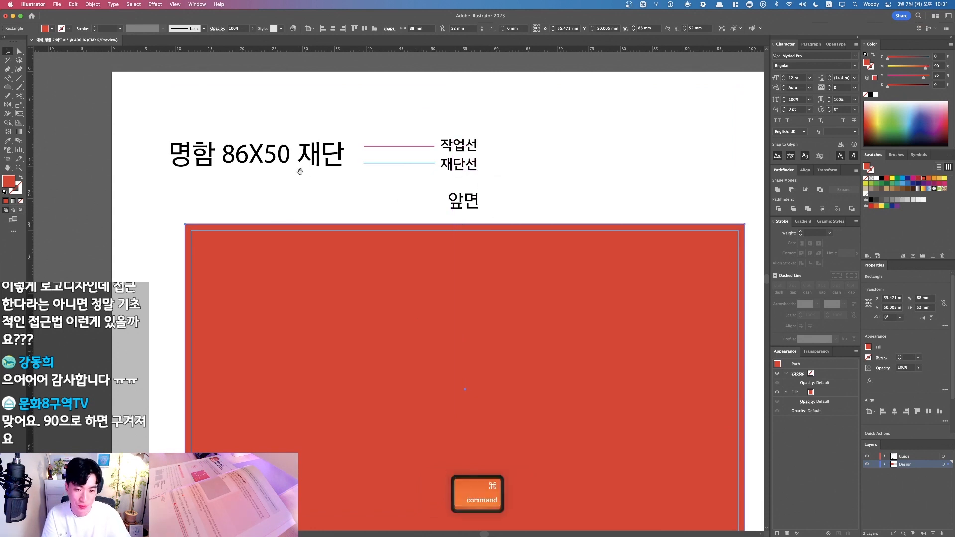
left_click_drag(316, 179, 592, 343)
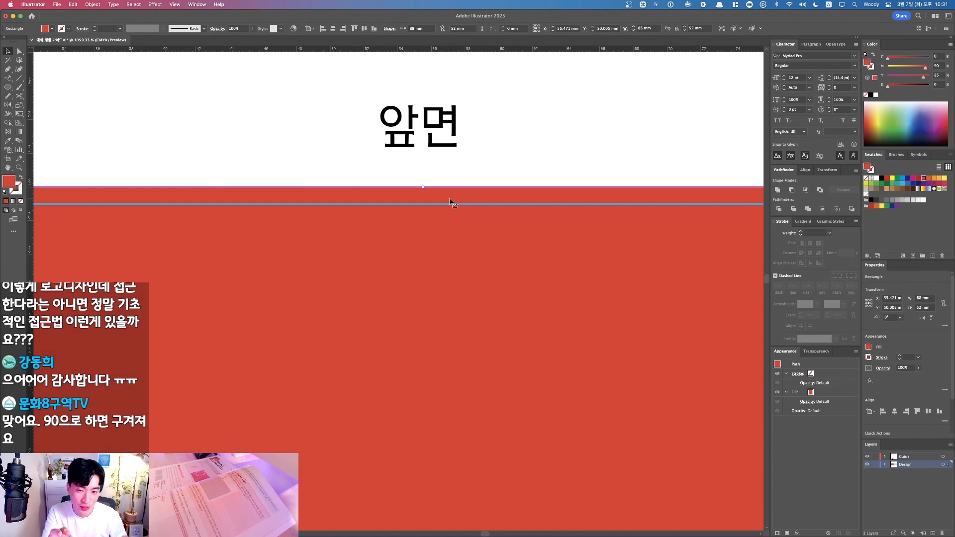
key("Down")
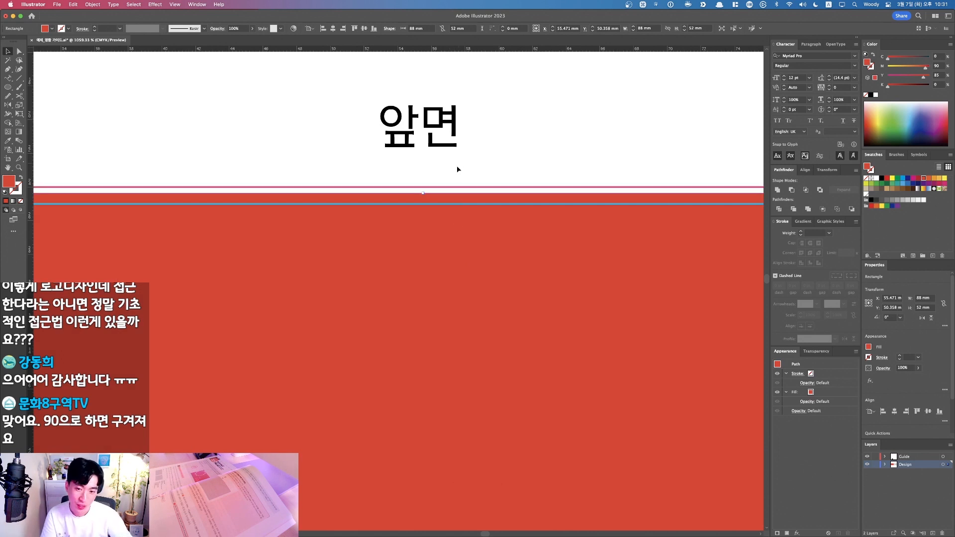
key("F1")
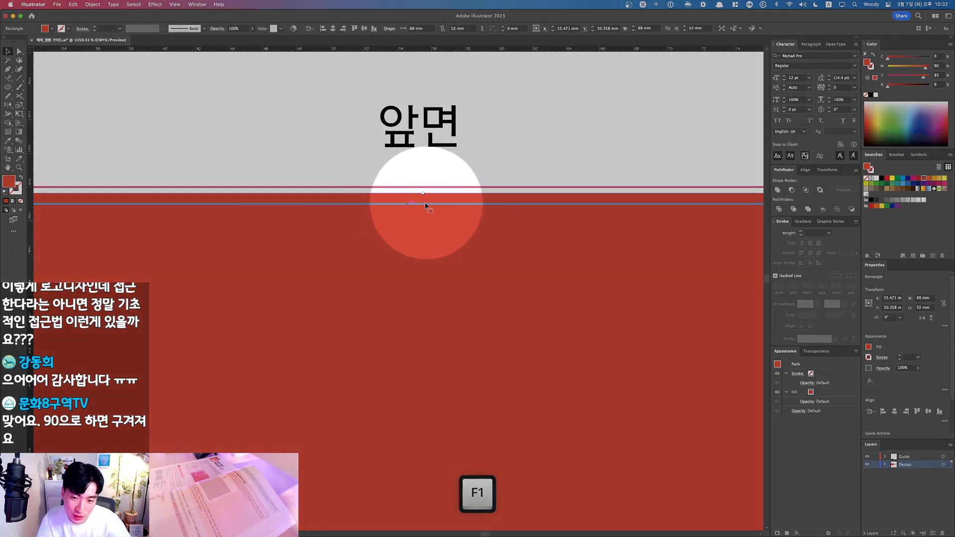
key("alt")
scroll(423, 209, "down", 5)
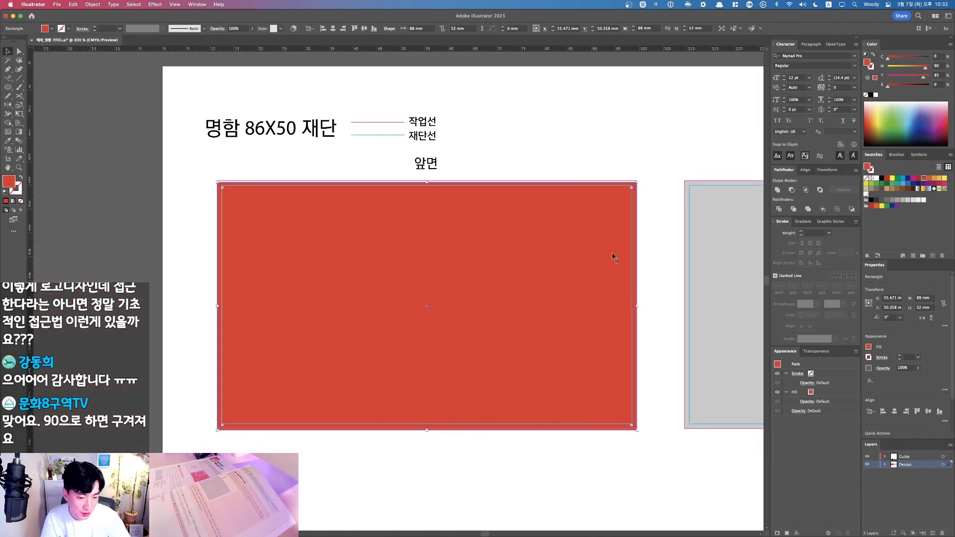
key("v")
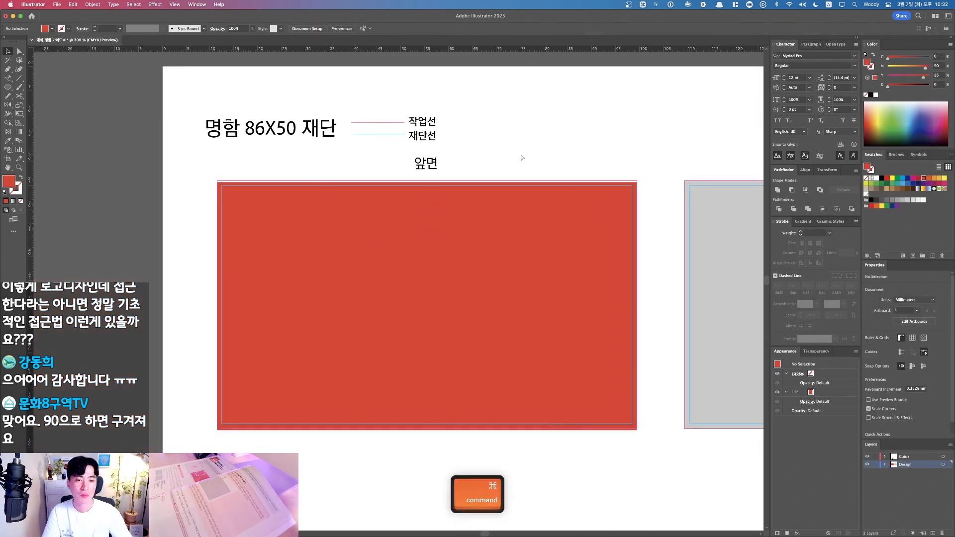
key("super+z")
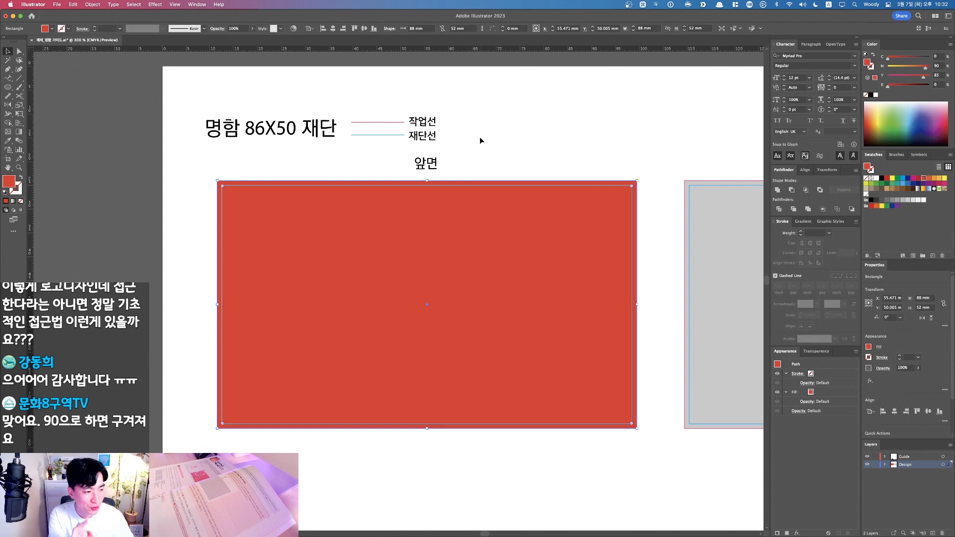
left_click(500, 143)
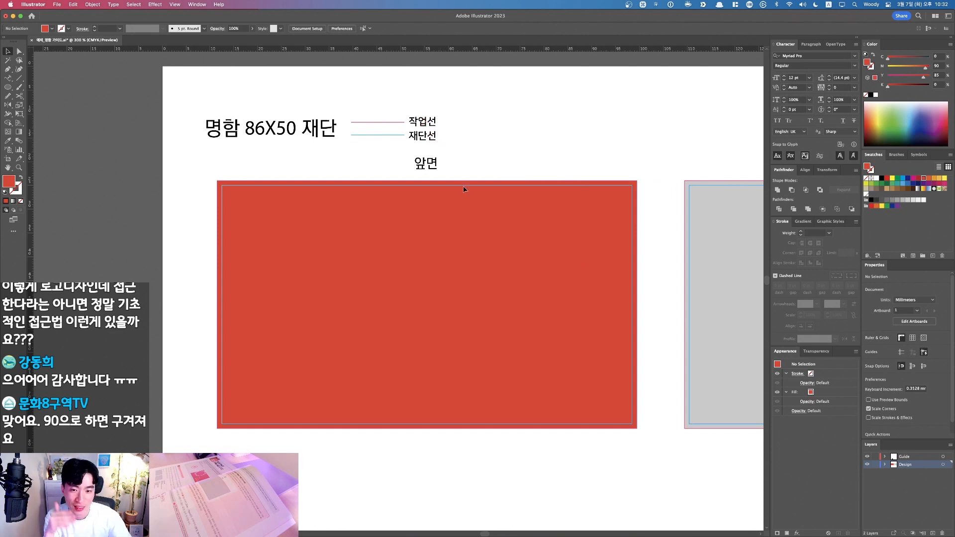
left_click(468, 213)
left_click(504, 138)
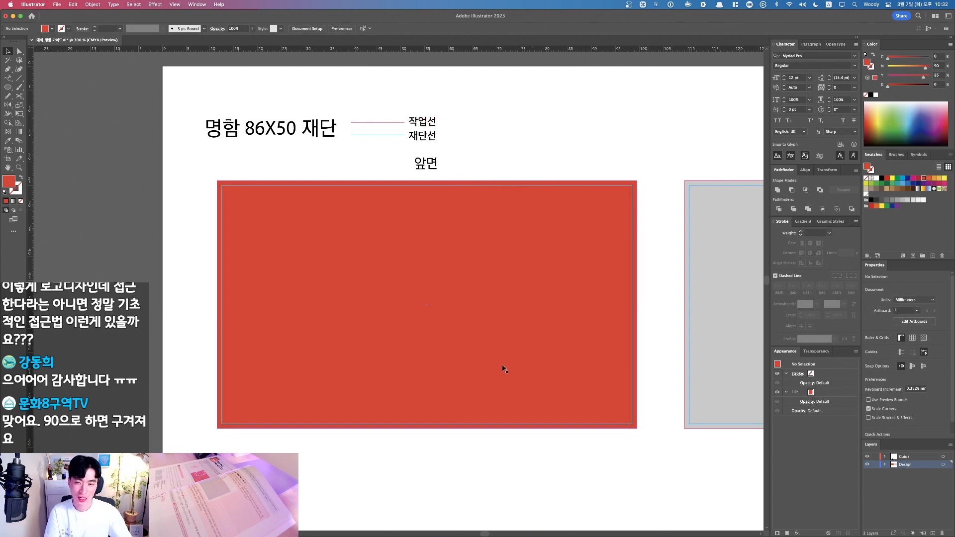
key("super+0")
left_click_drag(359, 151, 689, 359)
left_click_drag(494, 315, 596, 372)
left_click_drag(234, 116, 726, 402)
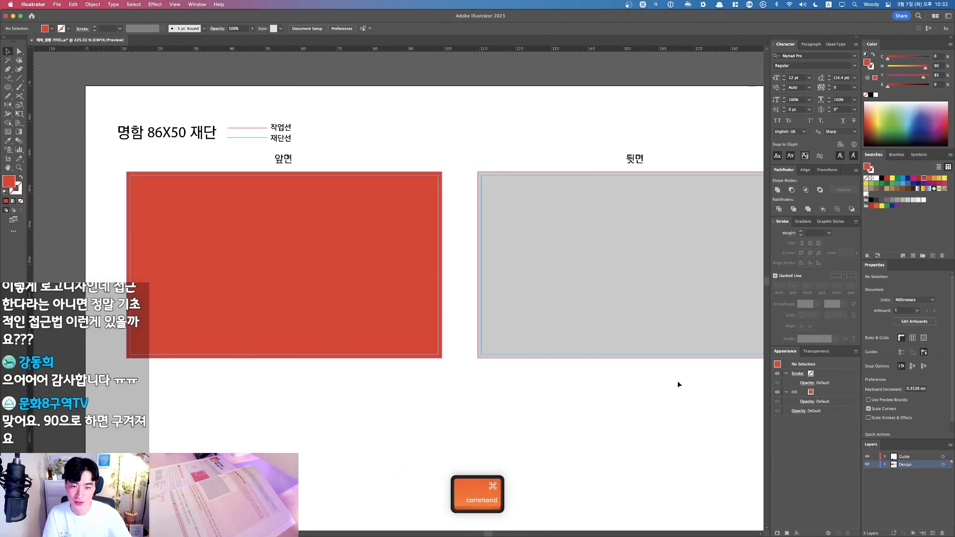
Step: From the ch5 Finder window, Quick Look 완성_WDNC_logo.ai and open it in Illustrator
key("ctrl+Up")
left_click(208, 143)
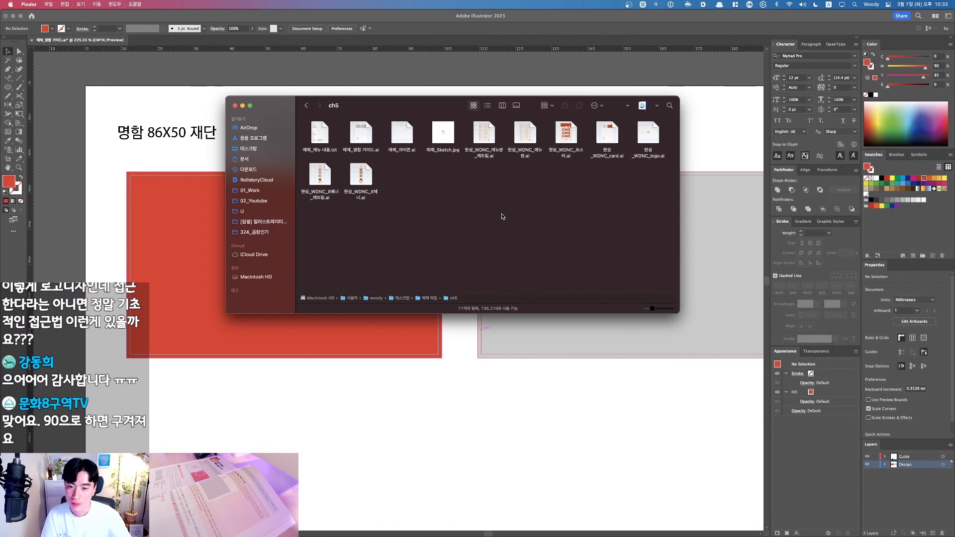
left_click(362, 137)
left_click(390, 184)
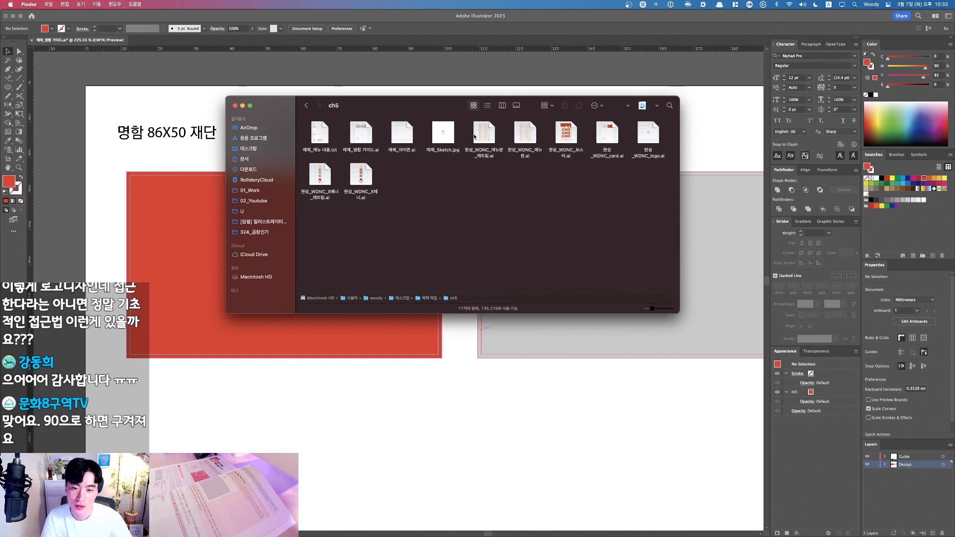
left_click(644, 139)
key("space")
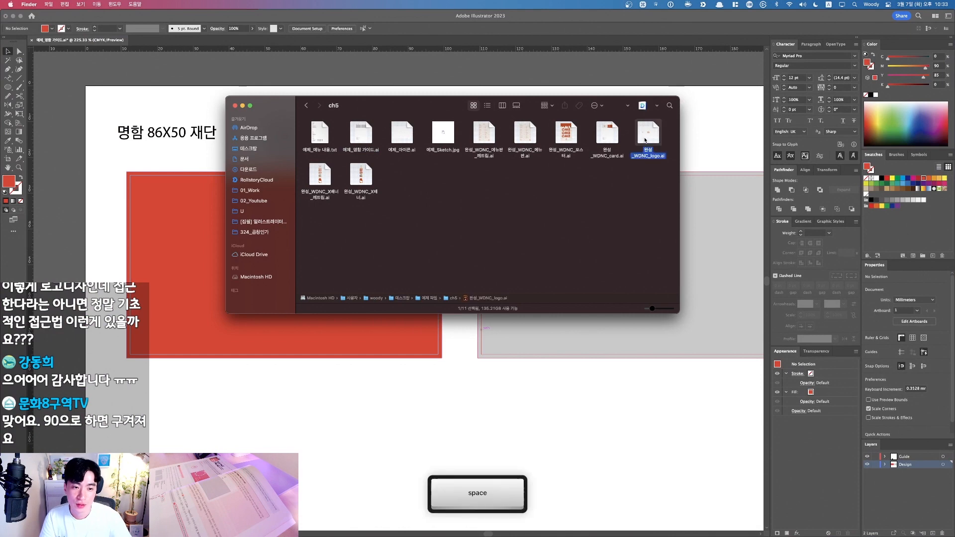
key("space")
double_click(645, 142)
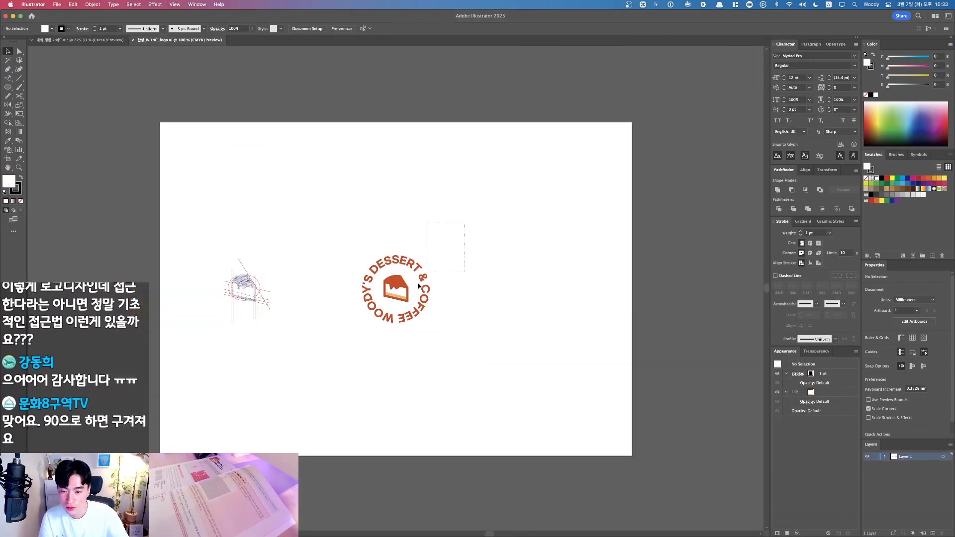
Step: Copy all the logo artwork, paste it into the business-card document, then undo the paste
key("super+a")
key("super+c")
left_click(79, 40)
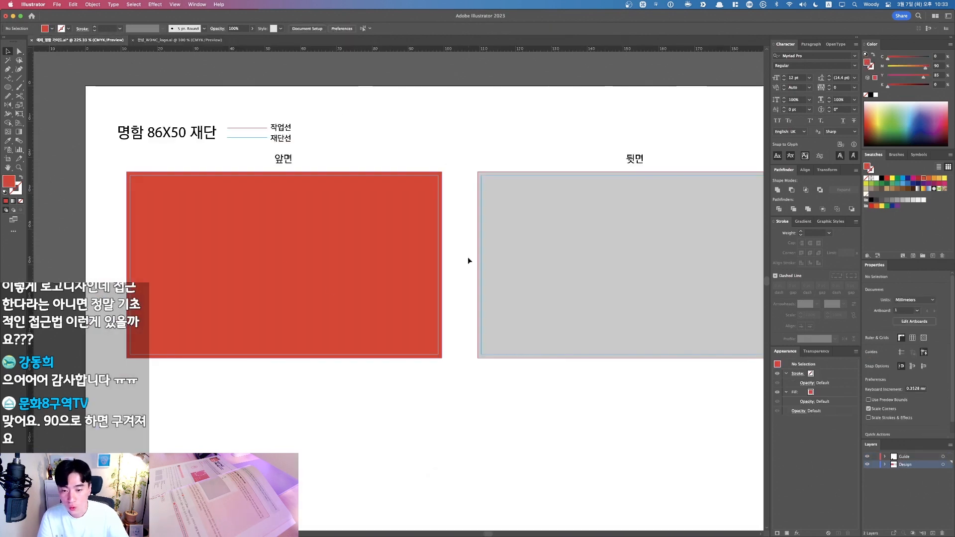
key("super+v")
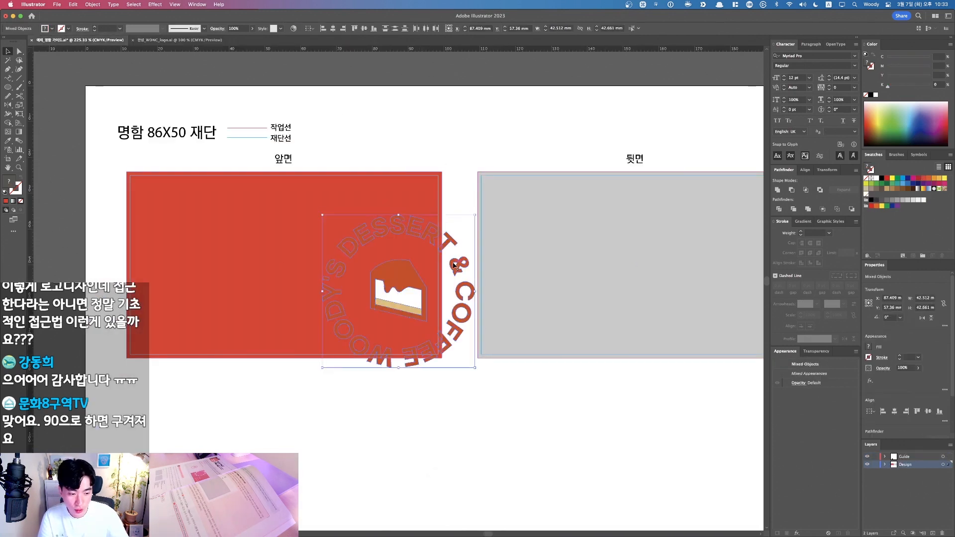
key("super+z")
key("F1")
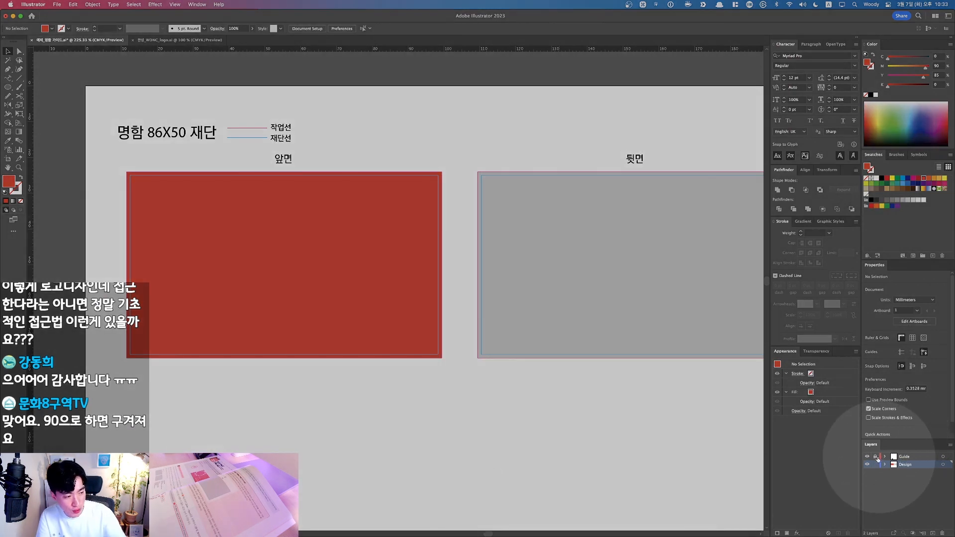
Step: Try pasting the logo with the Guide layer active, declining to unlock the locked layers
left_click(900, 456)
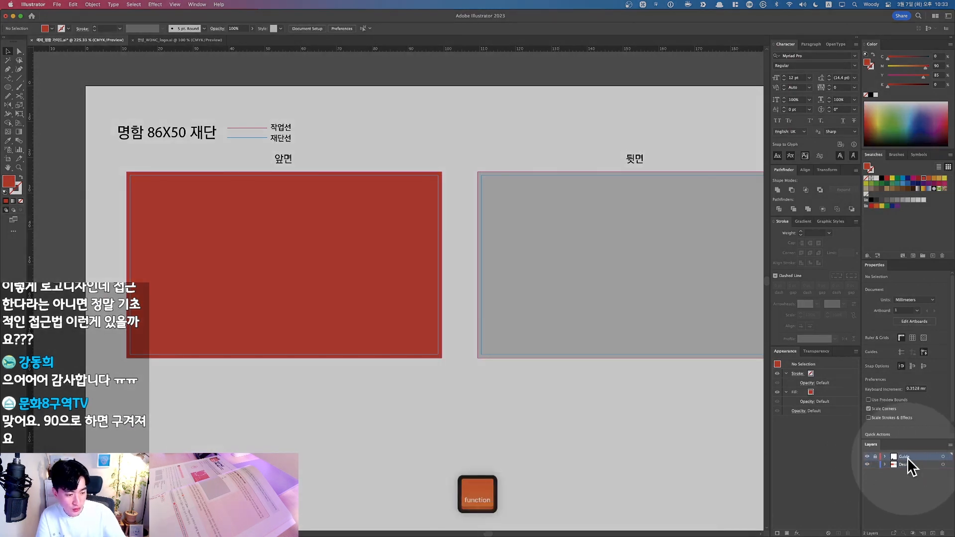
key("F1")
key("super+v")
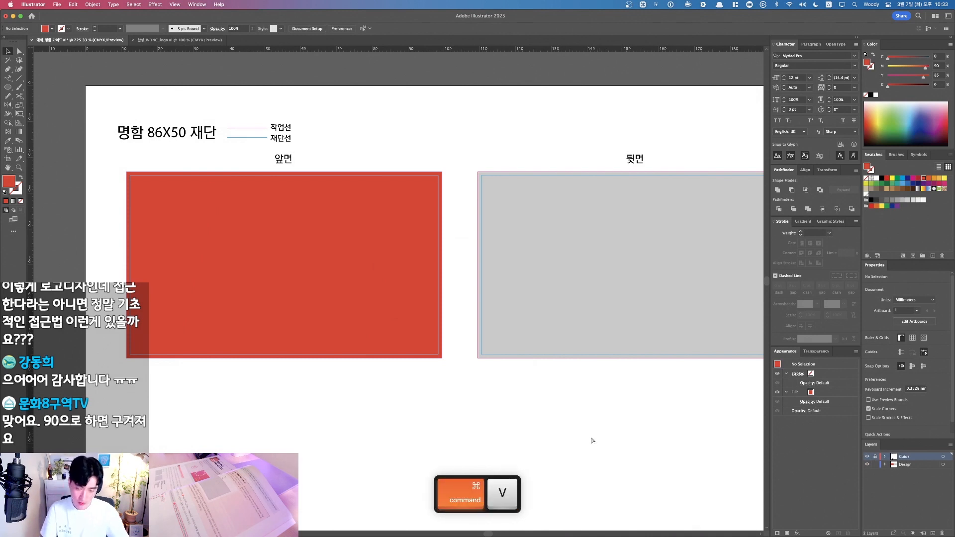
left_click(511, 289)
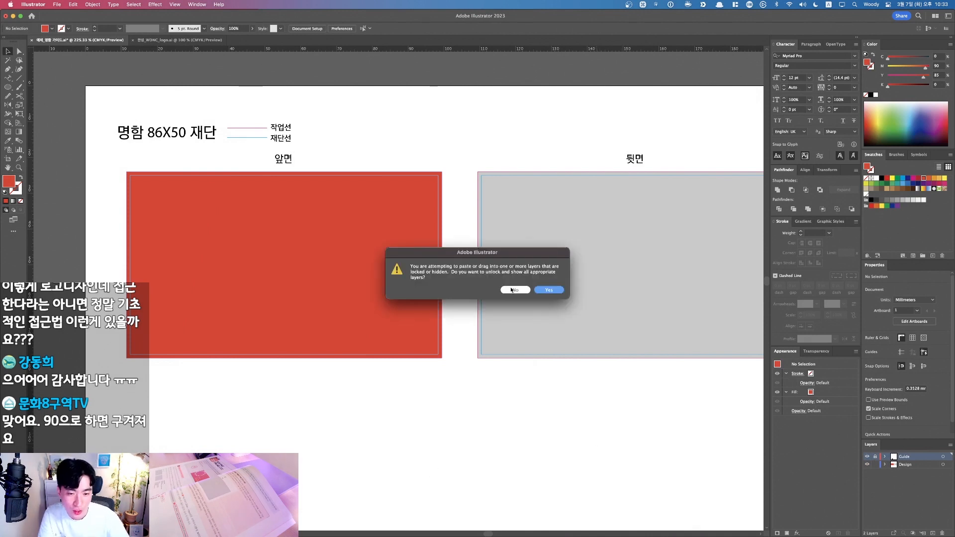
key("F1")
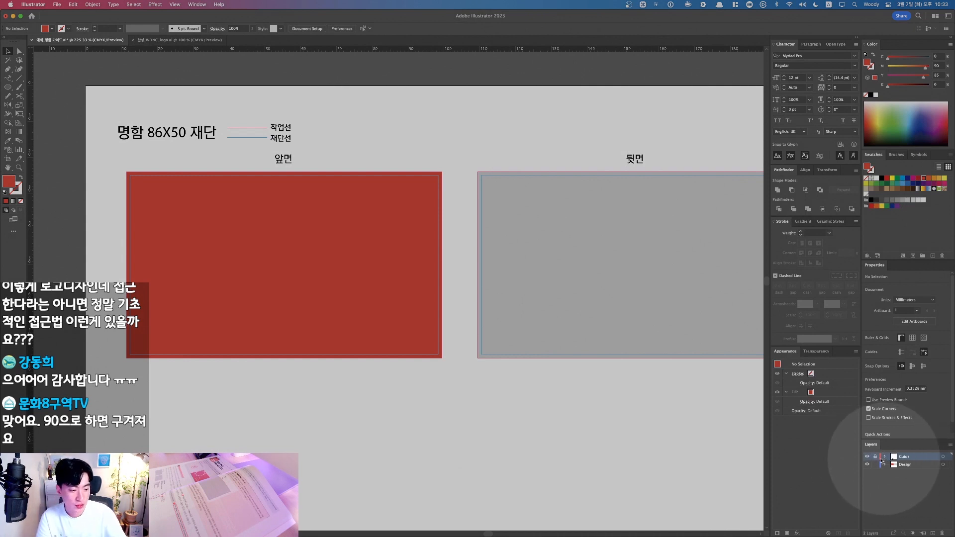
key("F1")
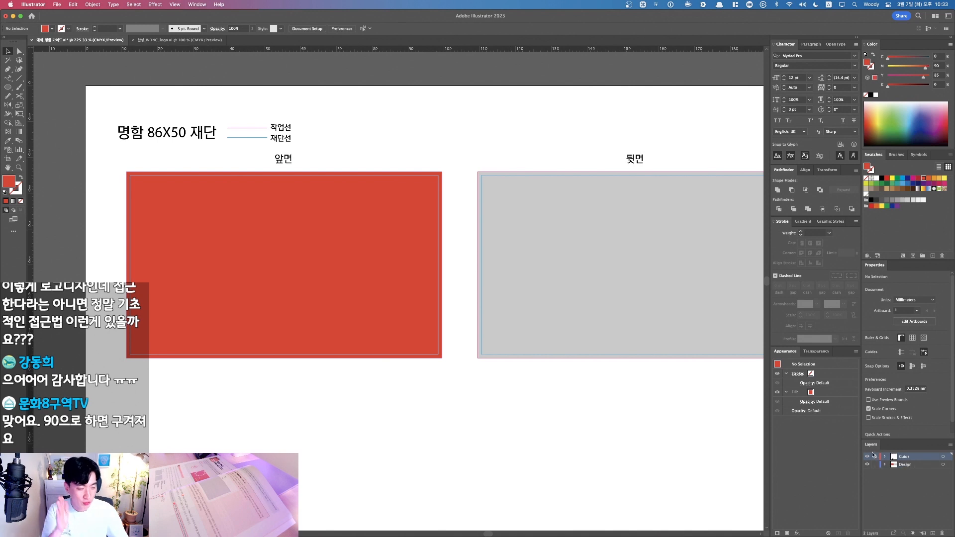
Step: Paste the copied logo into the active Design layer
left_click(906, 465)
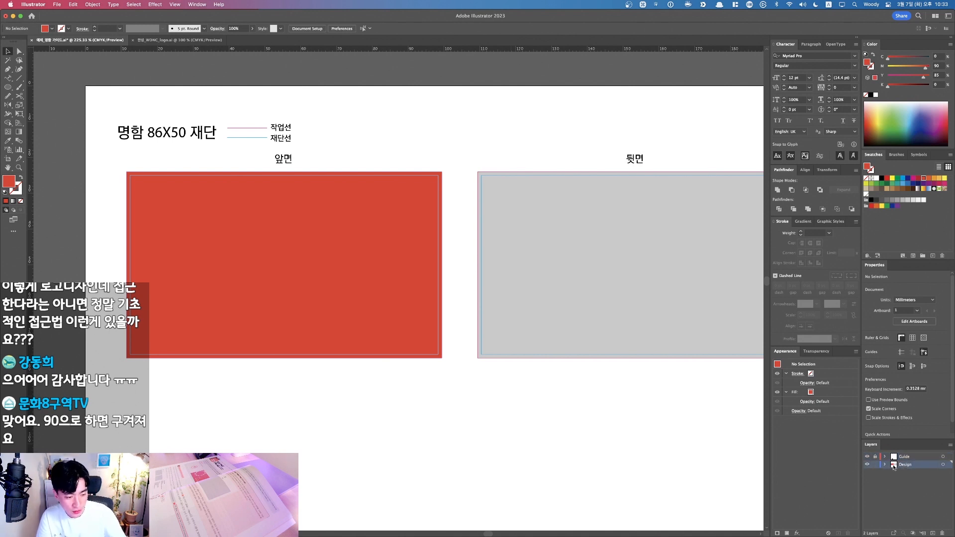
key("super+v")
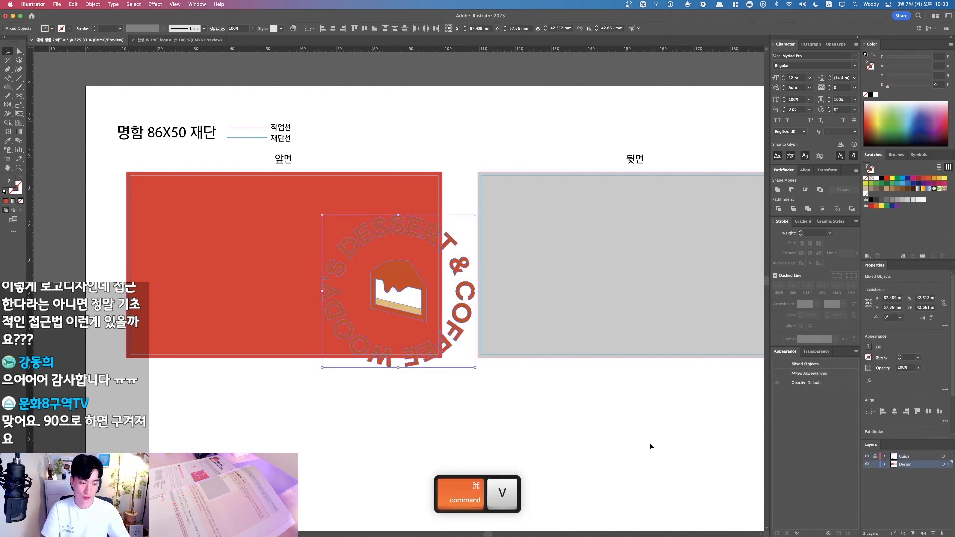
scroll(619, 428, "down", 2)
scroll(620, 431, "down", 2)
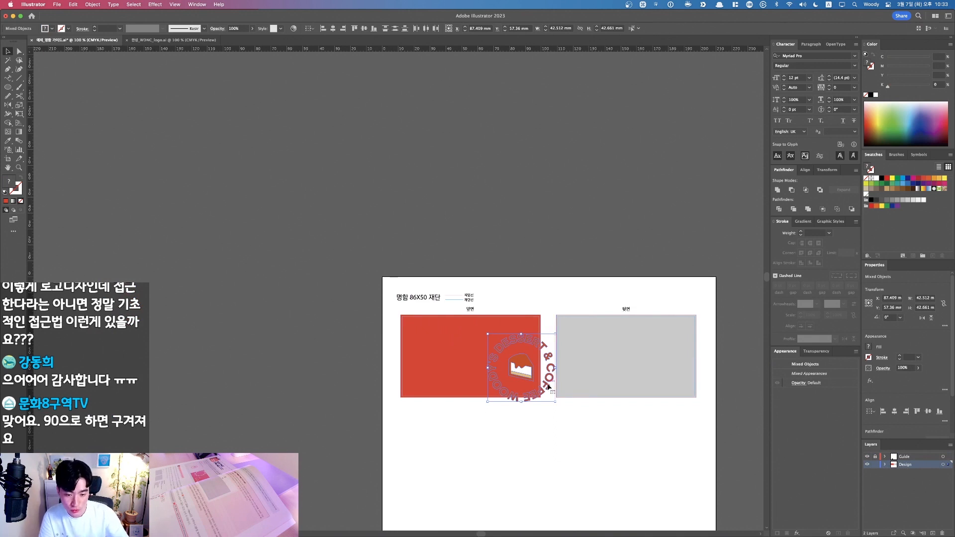
Step: Move the logo down partly off the front card and toggle the Design layer's visibility
left_click_drag(556, 387, 556, 431)
left_click(867, 464)
left_click(867, 464)
left_click(868, 465)
left_click(868, 464)
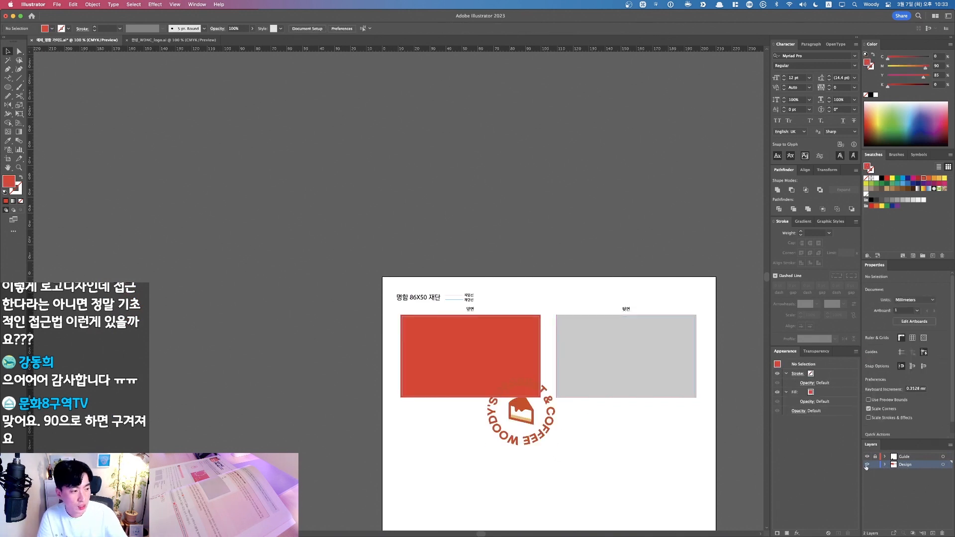
Step: Recolour the red front card grey by sampling the back card's fill, and toggle guides
left_click(487, 360)
key("i")
left_click(601, 342)
key("v")
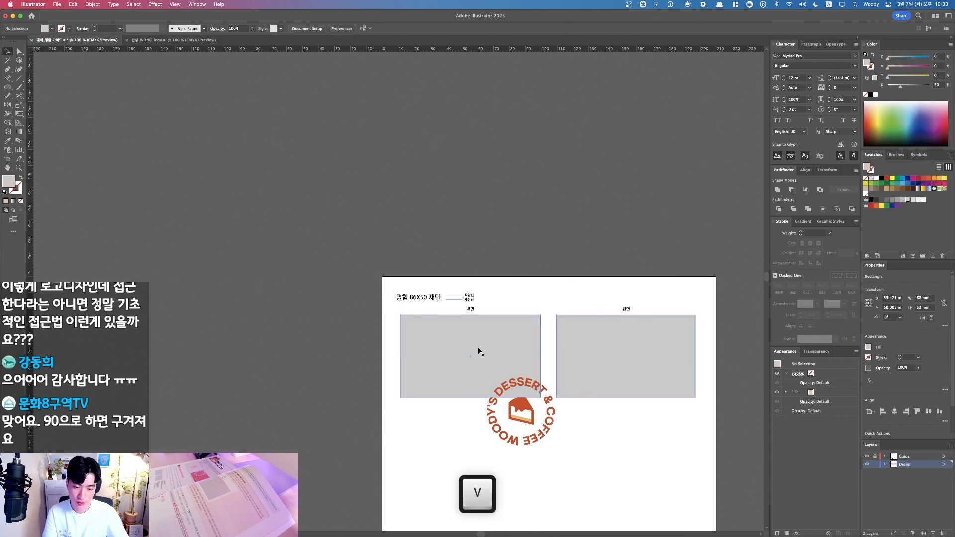
key("super+;")
left_click_drag(225, 257, 590, 455)
key("v")
key("super+;")
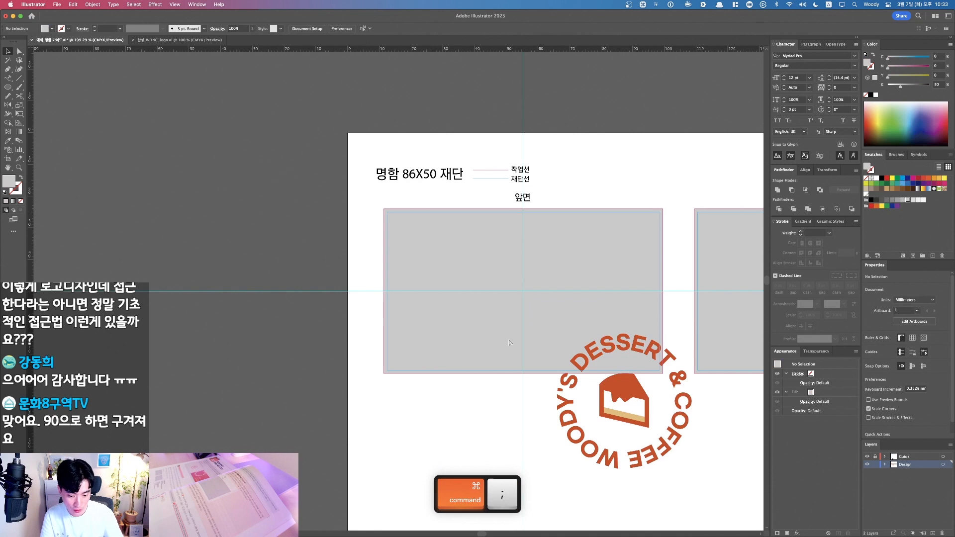
Step: Unlock all locked artwork with Option+Cmd+2 and select the grey front rectangle
left_click(589, 348)
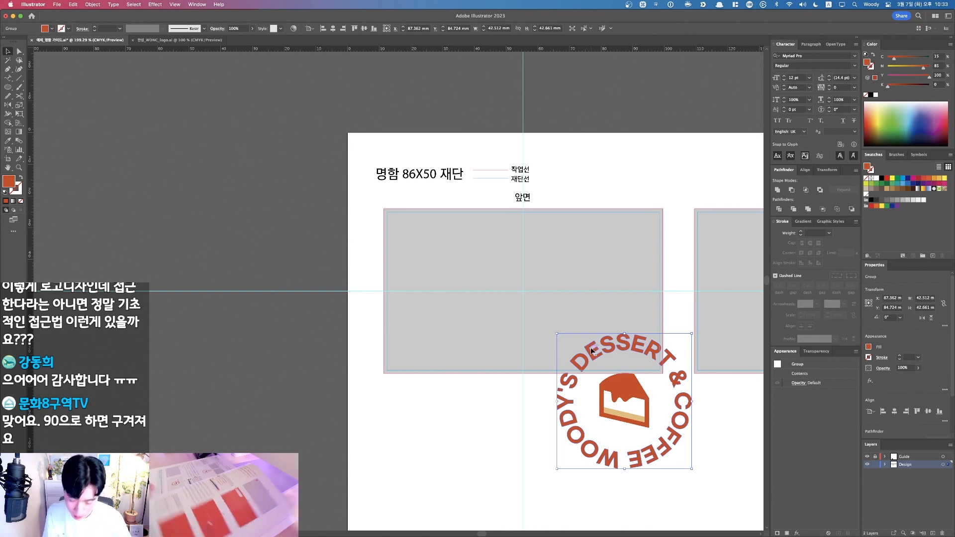
left_click_drag(528, 324, 502, 332)
left_click(531, 282)
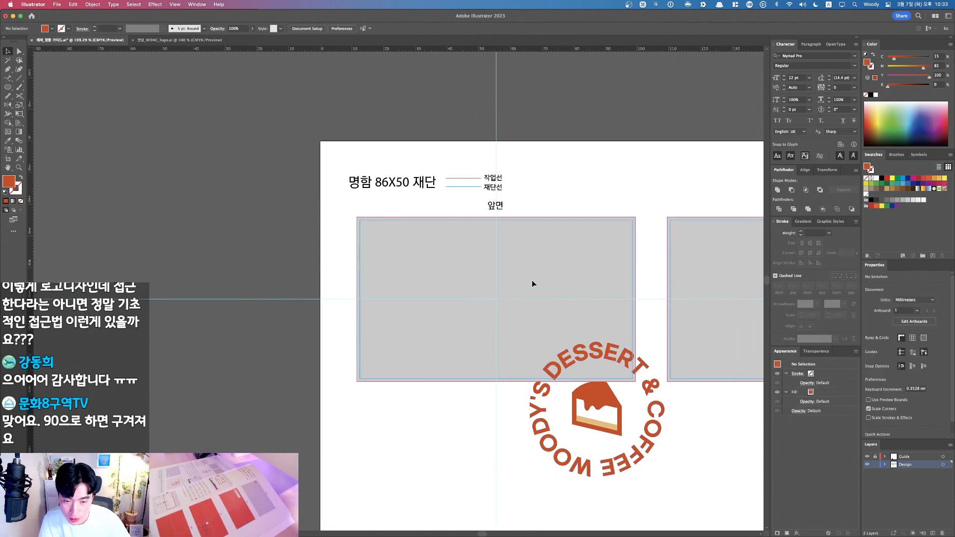
key("alt+super+2")
left_click_drag(263, 327, 445, 276)
key("super+z")
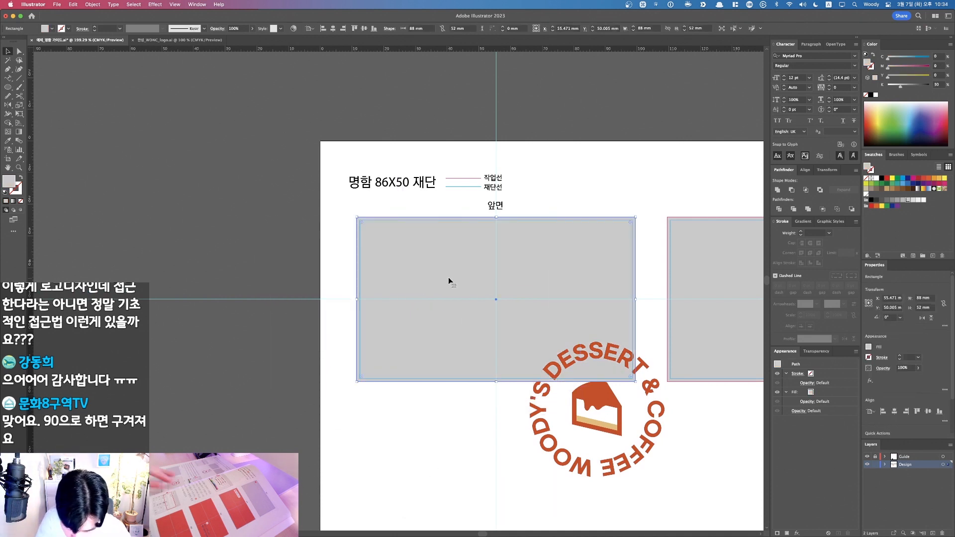
Step: Fill the front rectangle with beige CMYK C5 M7 Y10 K0
left_click(939, 57)
type("5")
key("Tab")
type("7")
key("Tab")
type("1")
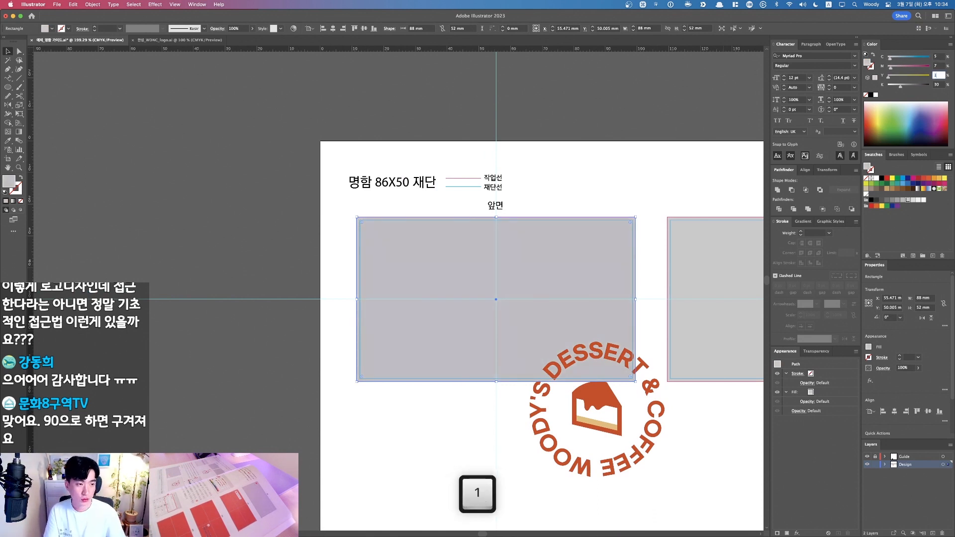
type("0")
key("Tab")
type("0")
key("Return")
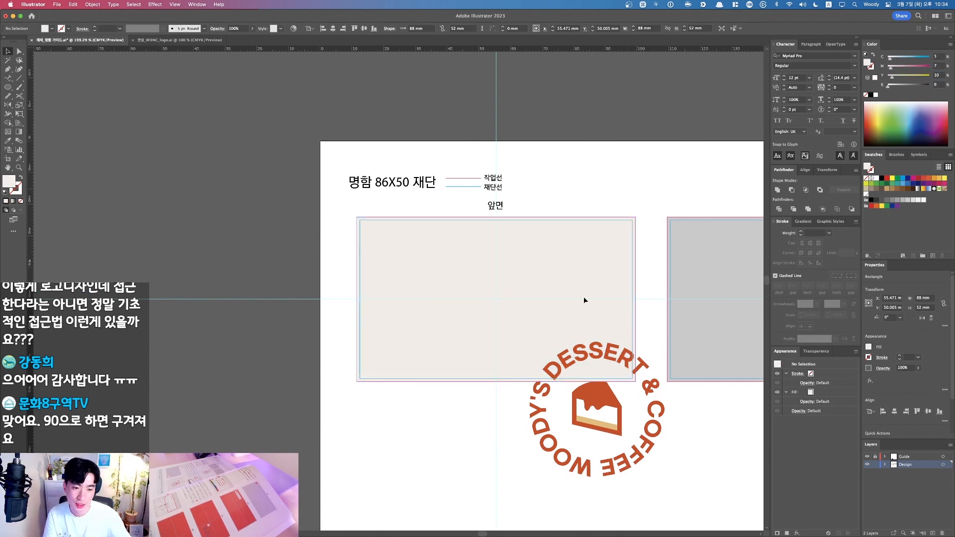
Step: Lock the beige front rectangle with Cmd+2
key("v")
left_click_drag(589, 243, 482, 297)
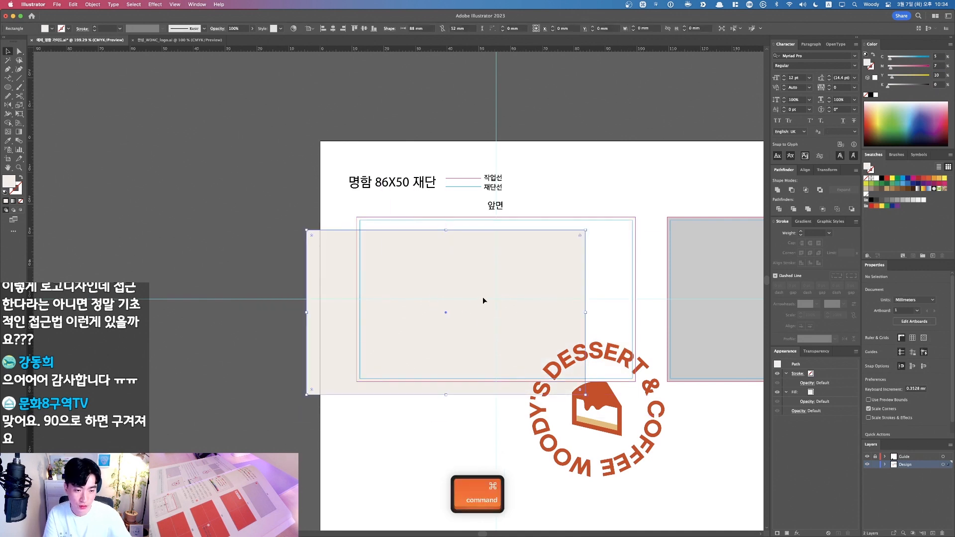
key("super+z")
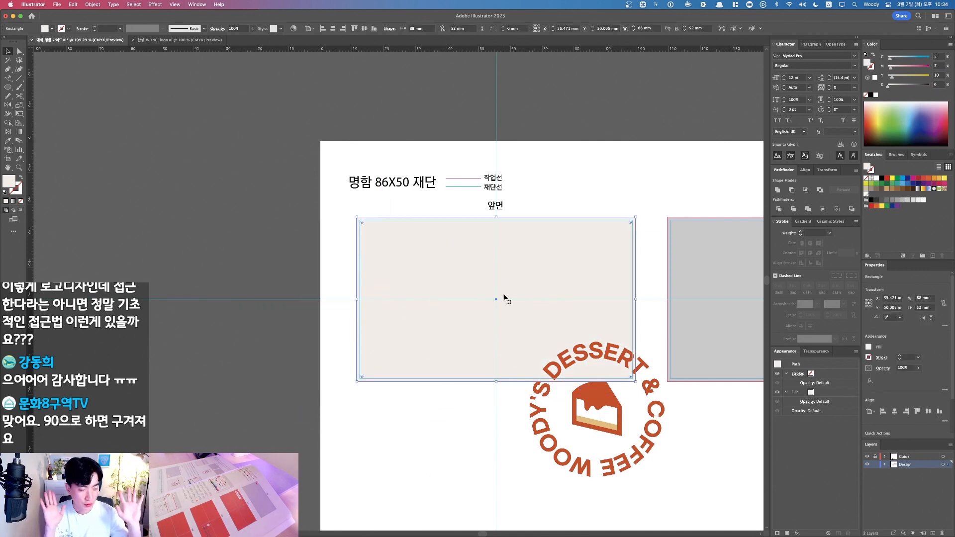
key("super+2")
Step: Group the logo parts, move the group onto the front card and scale it down around its centre
key("v")
left_click_drag(545, 358, 630, 461)
key("super+z")
key("super+g")
left_click_drag(569, 365, 468, 259)
left_click_drag(564, 232, 541, 262)
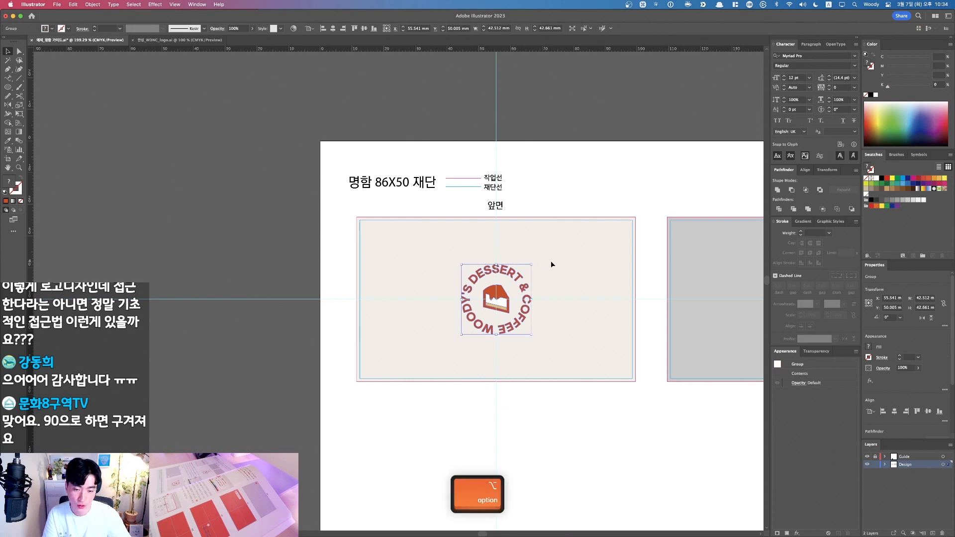
left_click(573, 262)
left_click_drag(568, 265, 537, 270)
left_click_drag(284, 205, 644, 413)
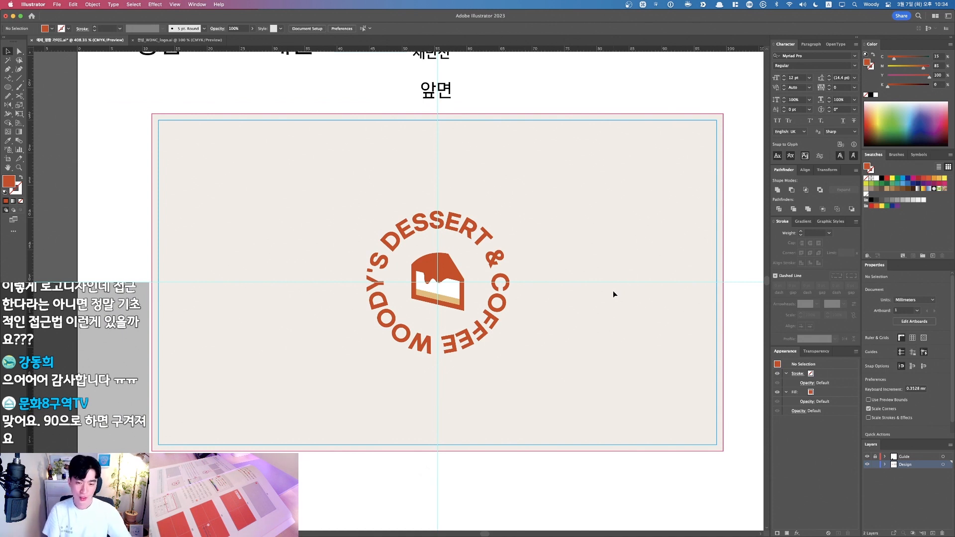
Step: Zoom out to 100% to see the whole page with both the beige logo card and grey back card
left_click_drag(577, 295, 597, 300)
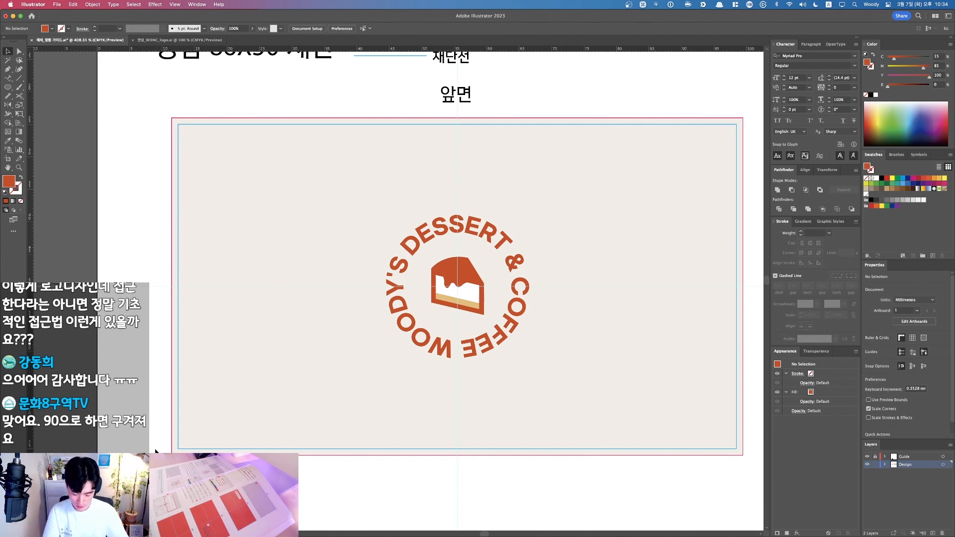
key("super+1")
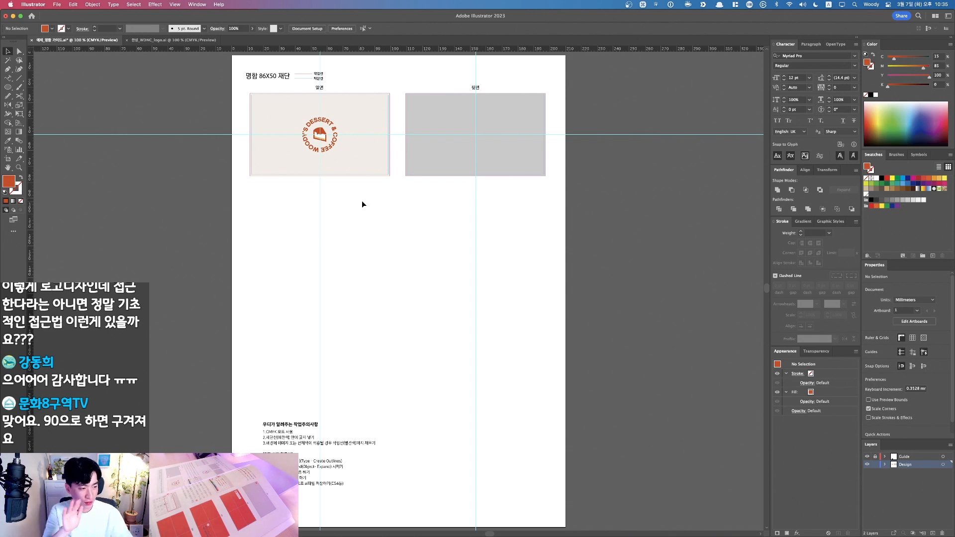
Step: Bring both cards into view and unlock all locked artwork
left_click_drag(312, 172, 419, 241)
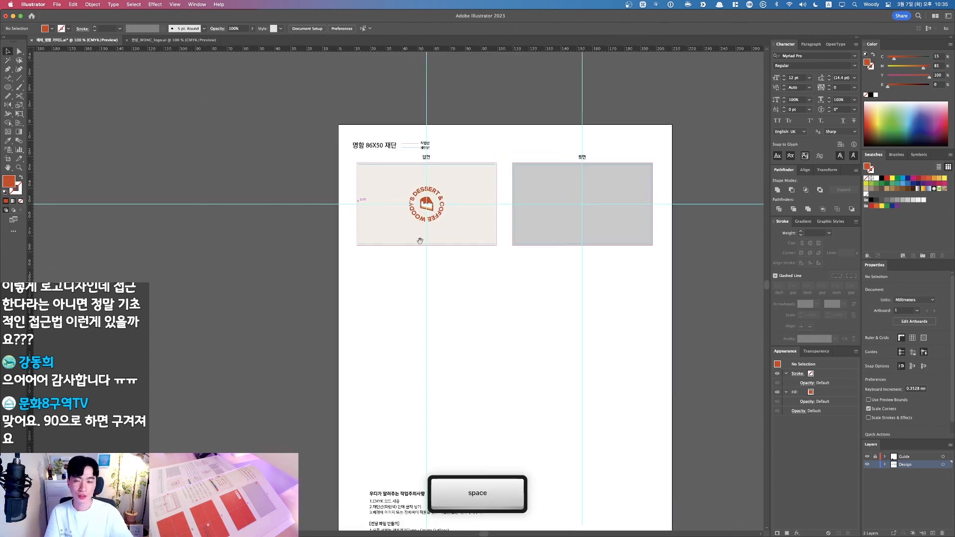
left_click_drag(485, 170, 579, 302)
left_click_drag(399, 293, 460, 302)
key("v")
key("space")
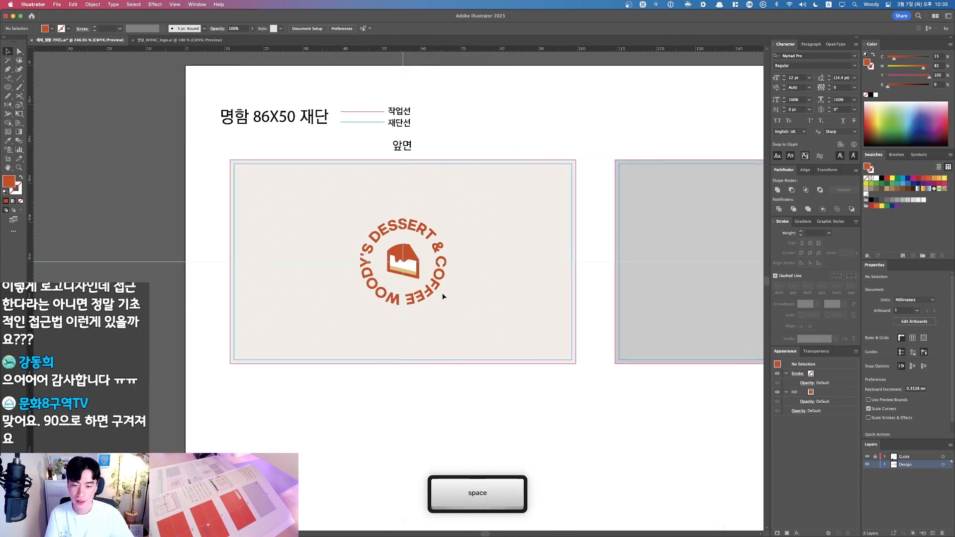
key("v")
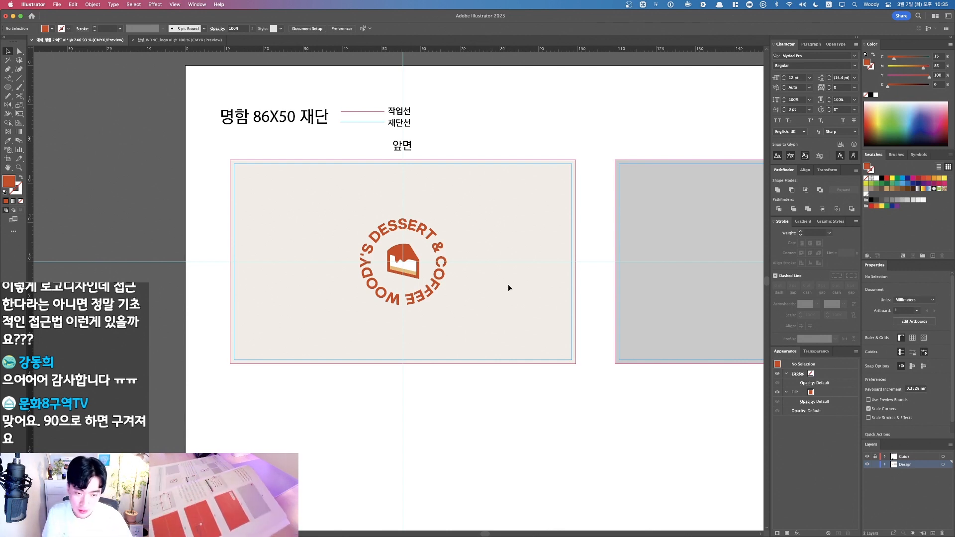
key("super+minus")
key("alt+super+2")
Step: Fill the grey back rectangle with the logo's orange-red using the Eyedropper, then lock it
left_click_drag(555, 300, 523, 315)
key("super+z")
key("space")
left_click_drag(396, 412, 414, 411)
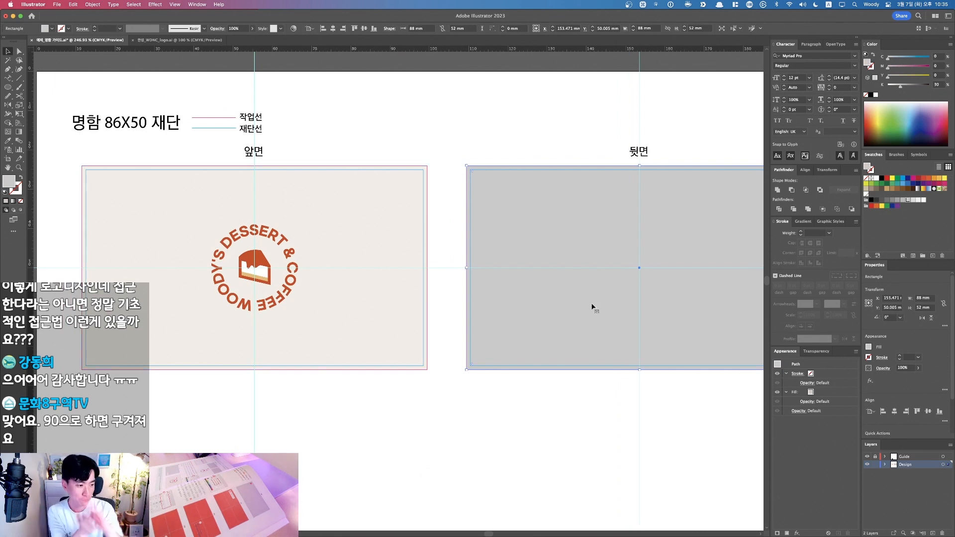
left_click_drag(569, 221, 557, 220)
key("super+z")
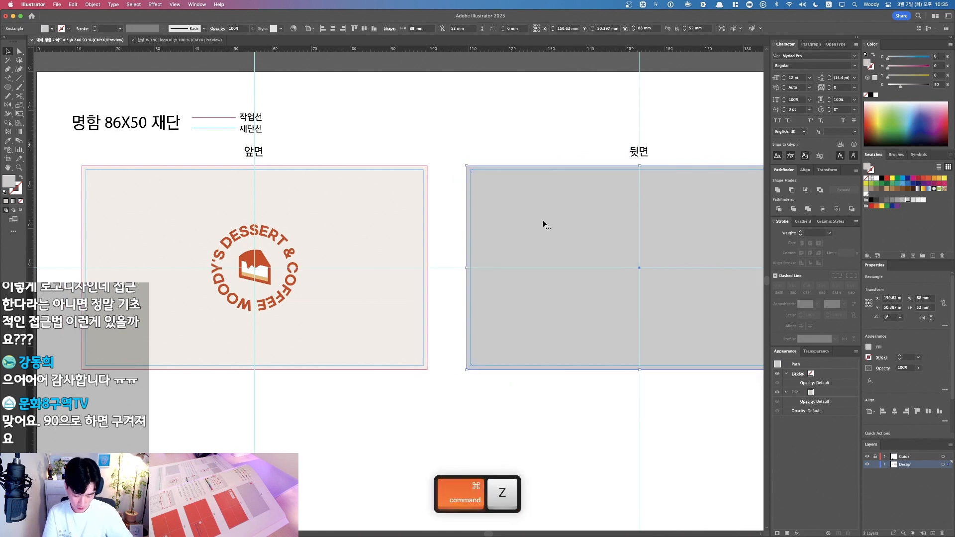
key("i")
left_click(260, 260)
key("v")
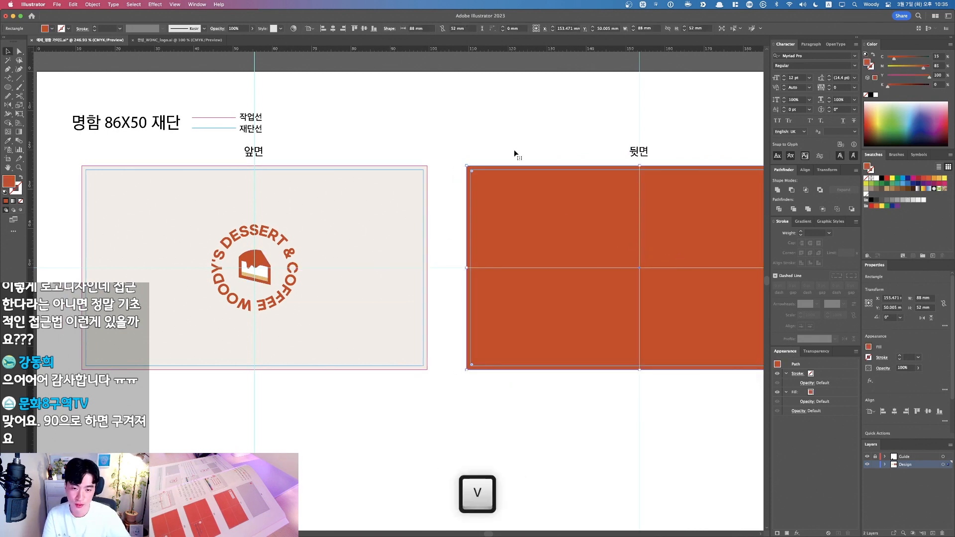
key("super+2")
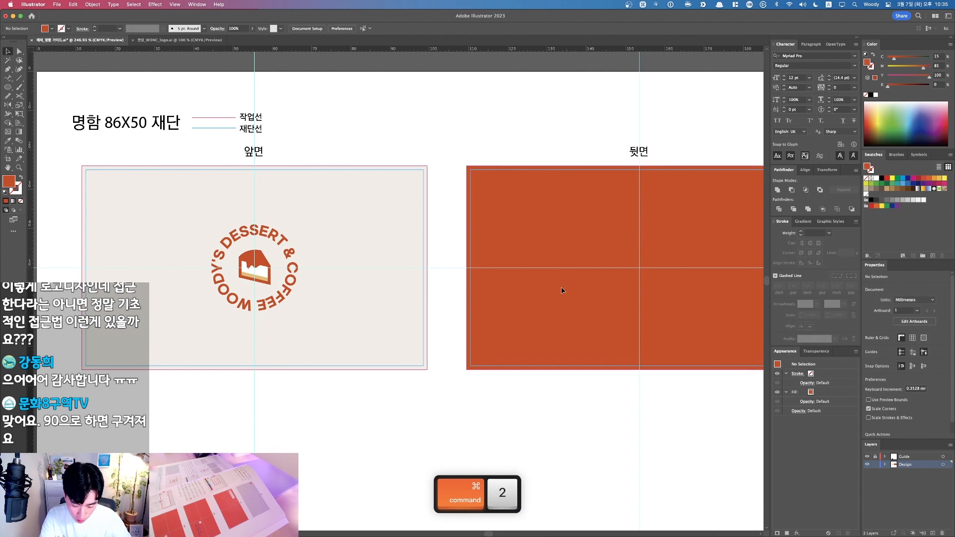
left_click_drag(572, 267, 515, 277)
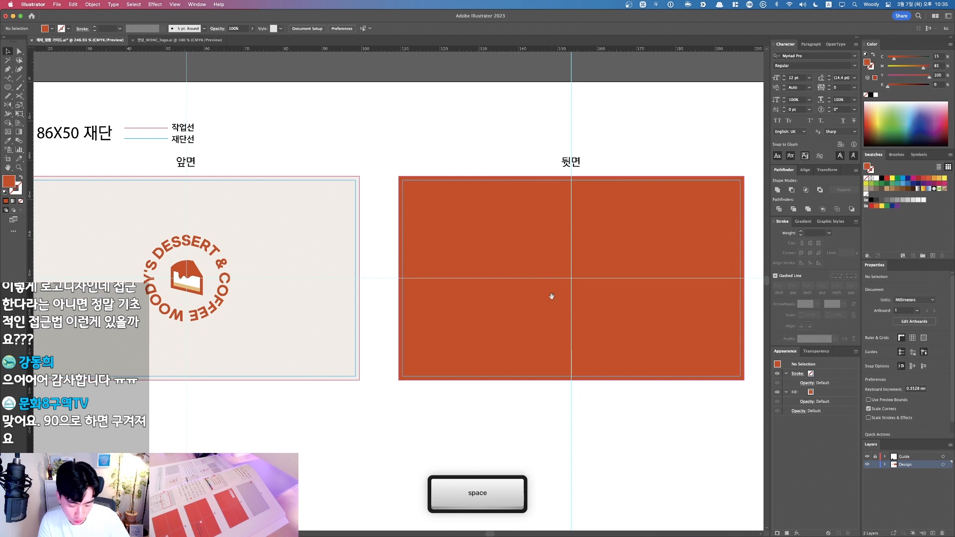
left_click_drag(547, 301, 508, 309)
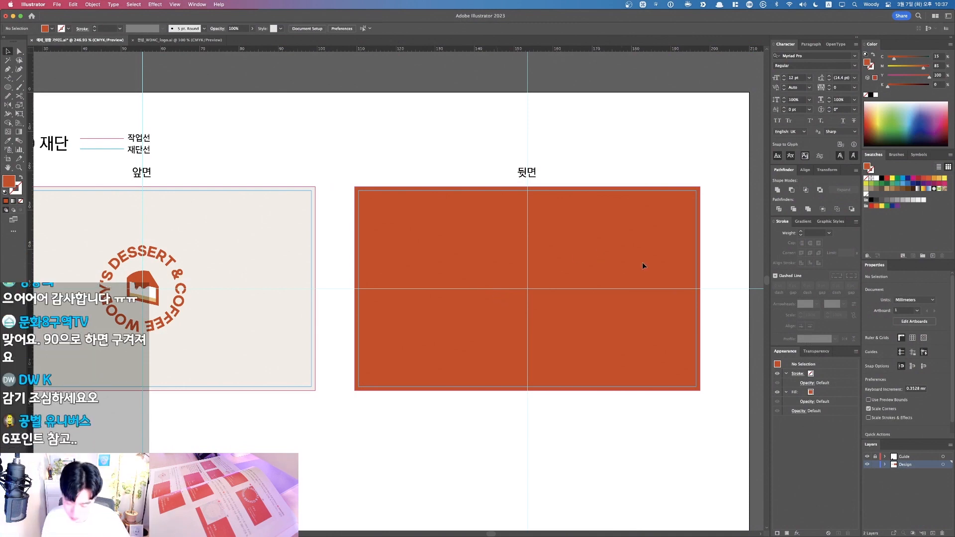
Step: Set the font to 나눔스퀘어OTF ExtraBold
left_click(828, 56)
type("s")
key("BackSpace")
key("super+space")
type("나눔스퀘")
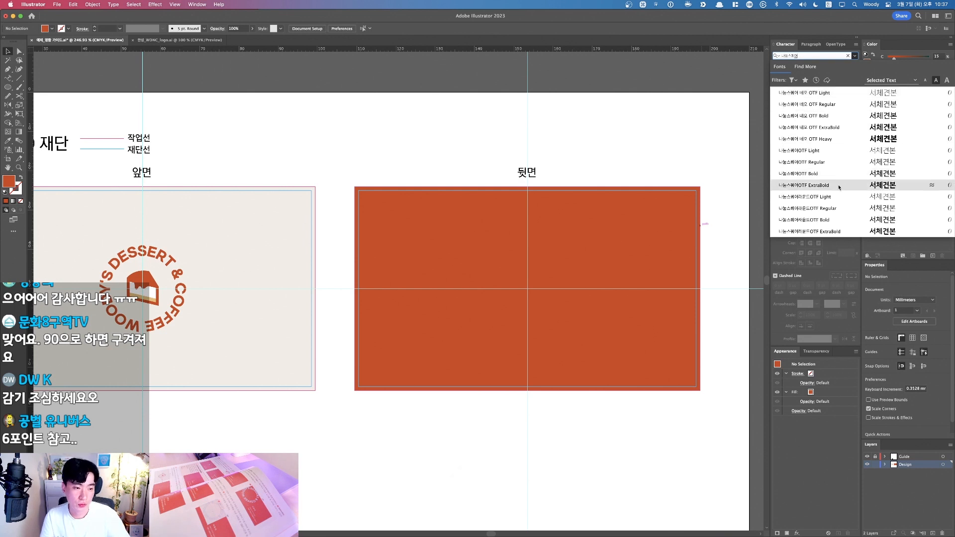
left_click(819, 185)
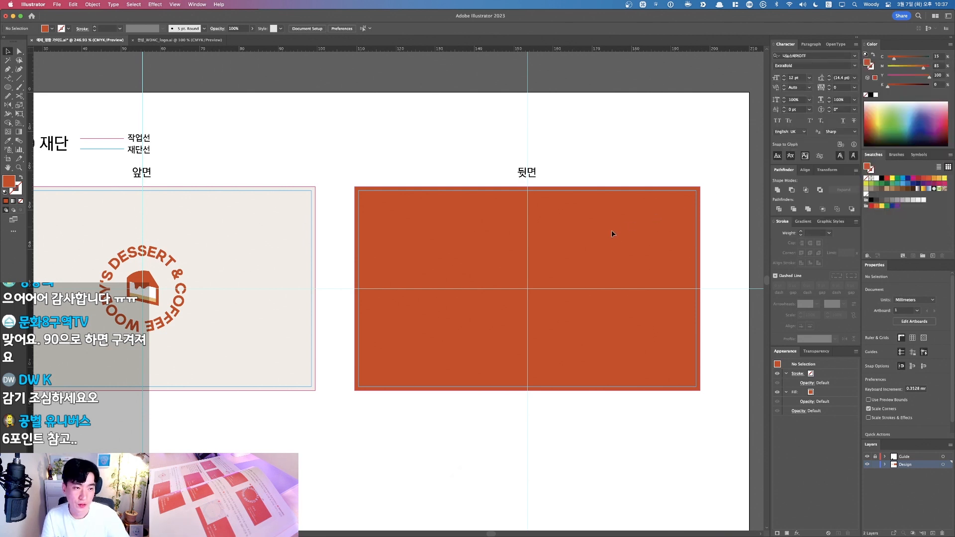
Step: Type the person's name as a text object on the orange back card
key("t")
left_click(577, 241)
type("o")
key("BackSpace")
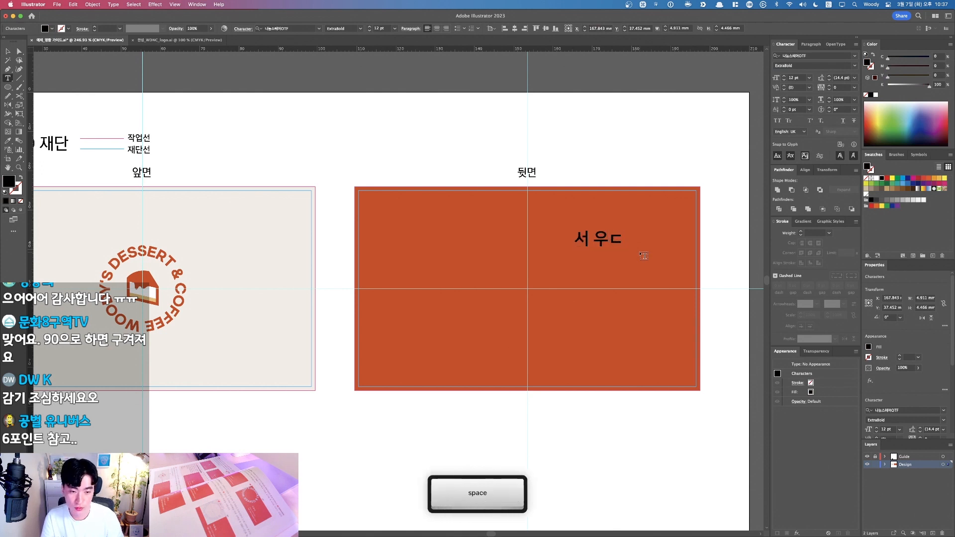
type("디")
key("Escape")
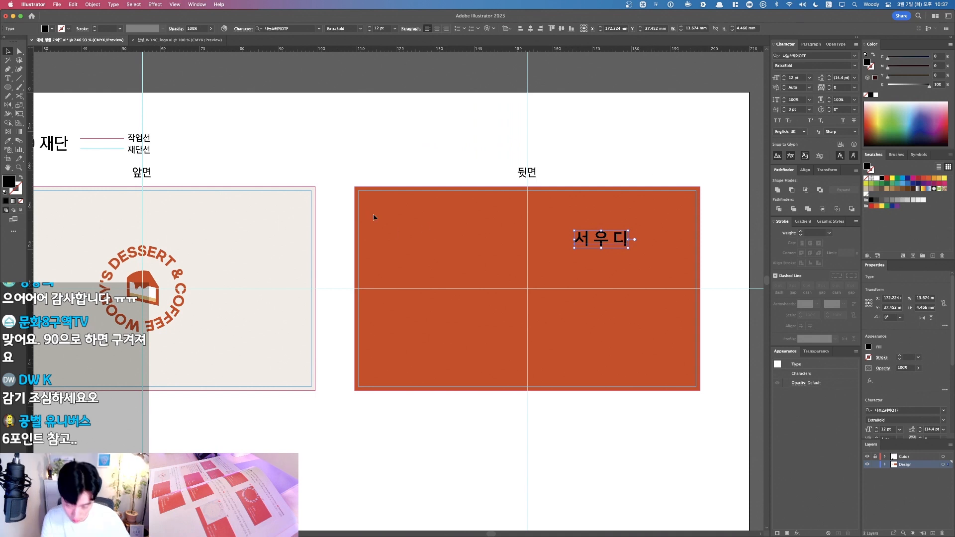
Step: Give the name the front card's cream colour with the Eyedropper
key("F1")
key("i")
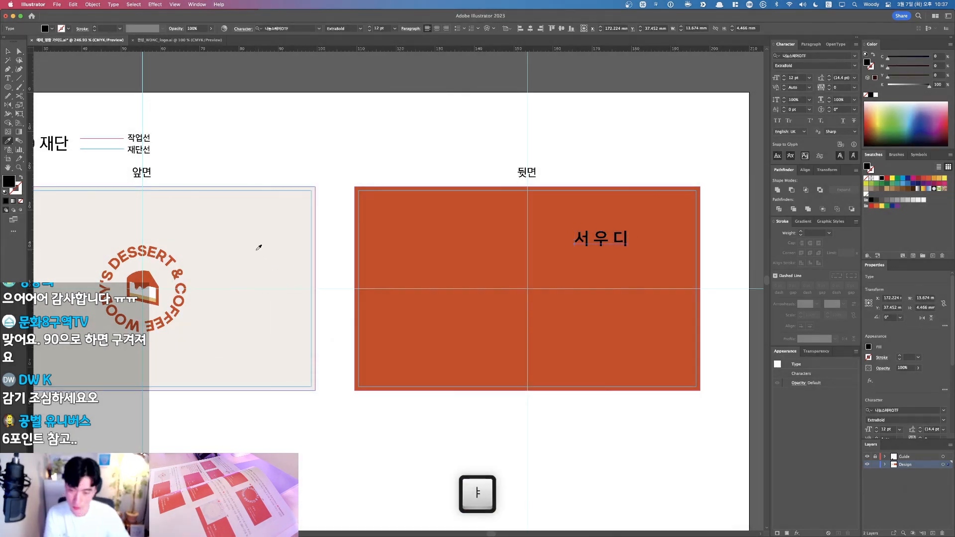
left_click(257, 250)
key("v")
left_click(501, 245)
Step: Move the name down toward the card centre and reduce it to 11 pt
left_click_drag(596, 243, 572, 280)
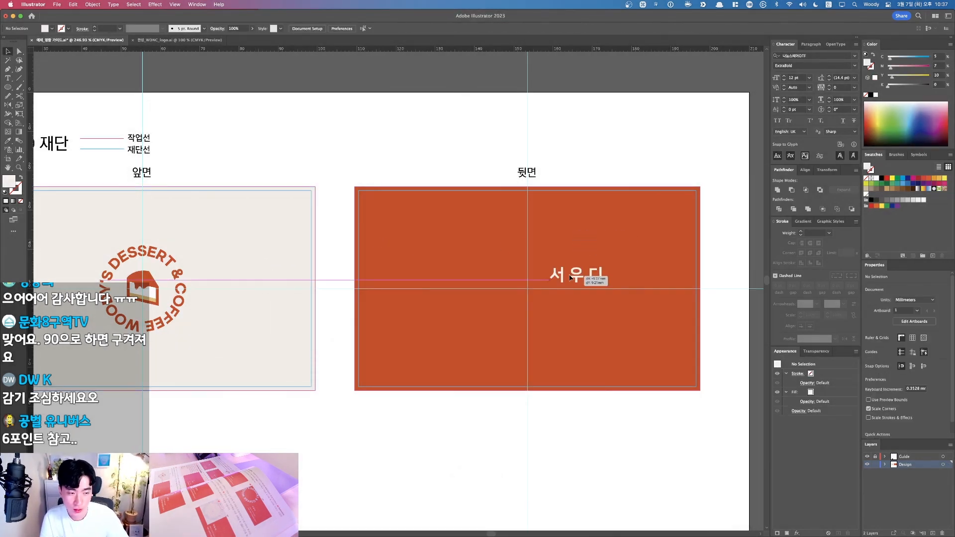
left_click(607, 306)
left_click(575, 274)
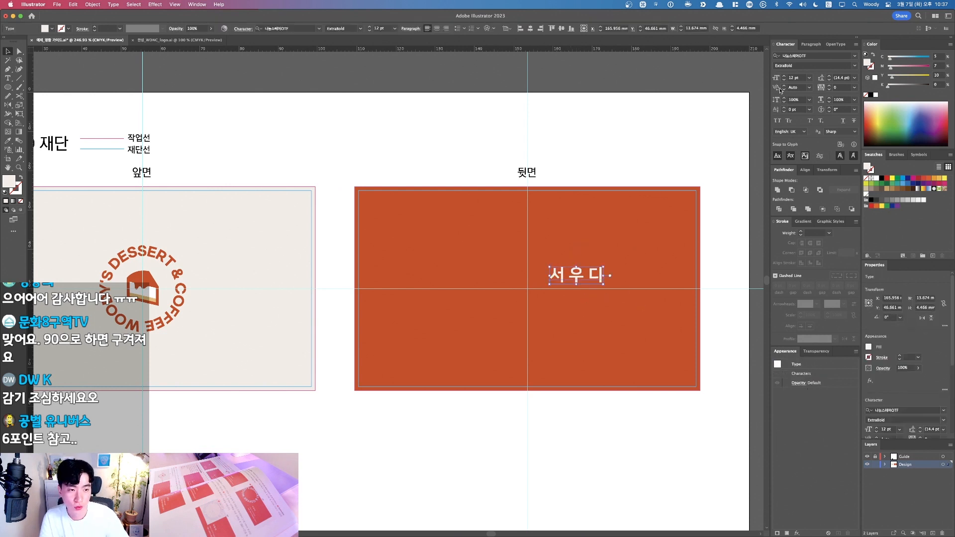
left_click(783, 82)
left_click(646, 260)
left_click(596, 271)
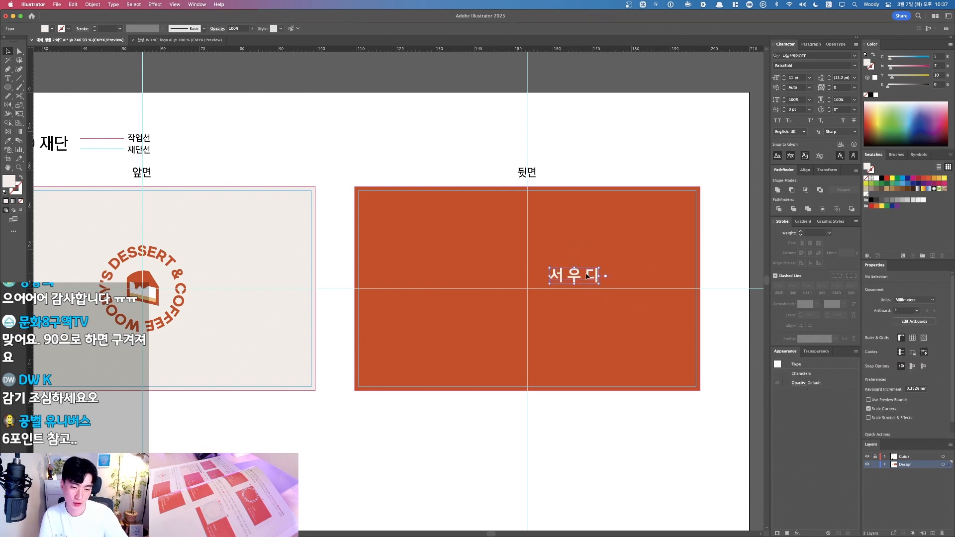
left_click(610, 225)
Step: Shift the name so it sits just right of centre on the back card
left_click_drag(574, 282, 408, 291)
left_click(508, 334)
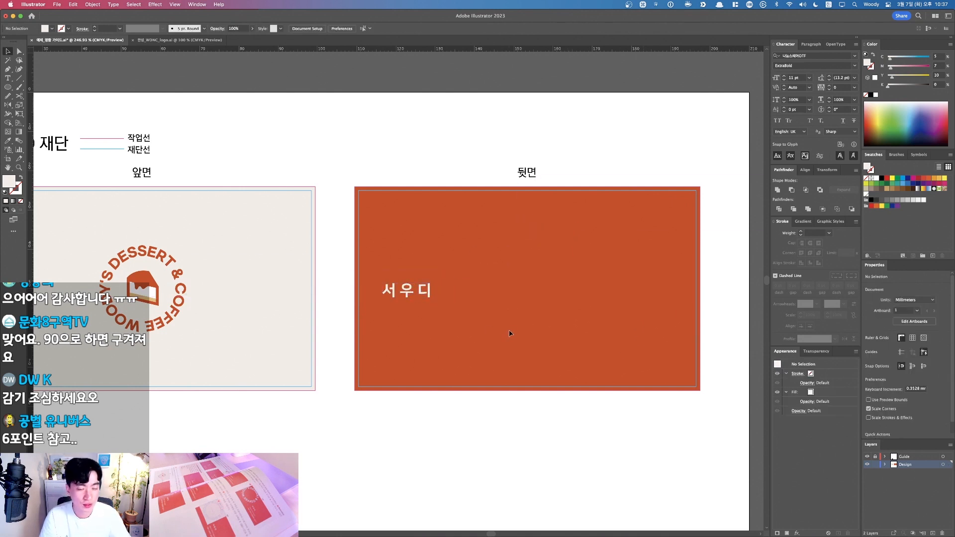
left_click_drag(421, 292, 607, 297)
left_click(608, 272)
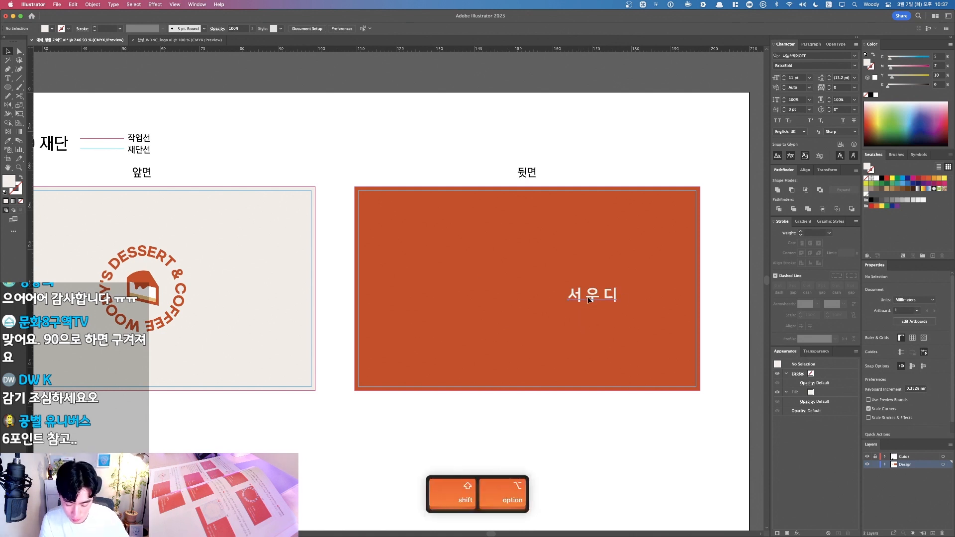
Step: Duplicate the name straight below it and set the copy to 8 pt Regular
left_click_drag(584, 301, 584, 330)
left_click(792, 78)
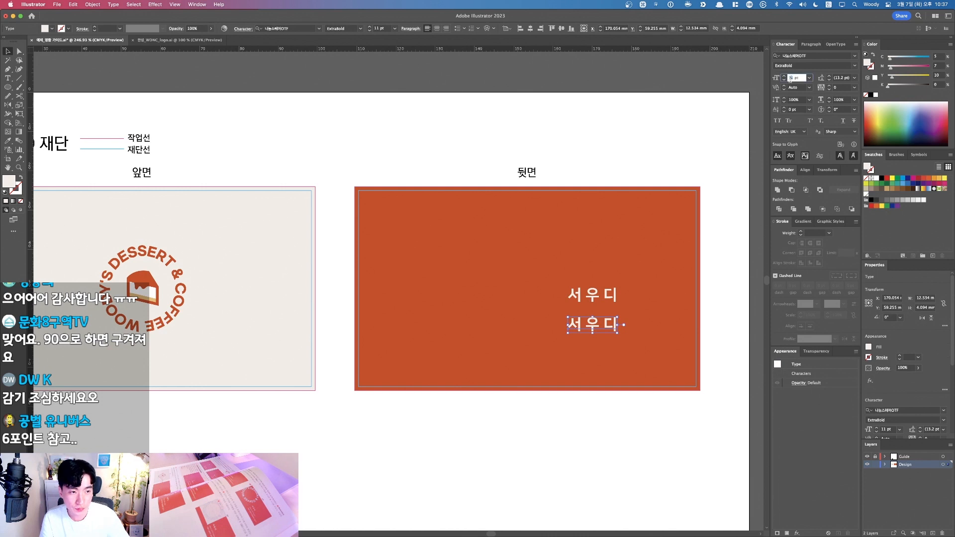
type("8")
key("Return")
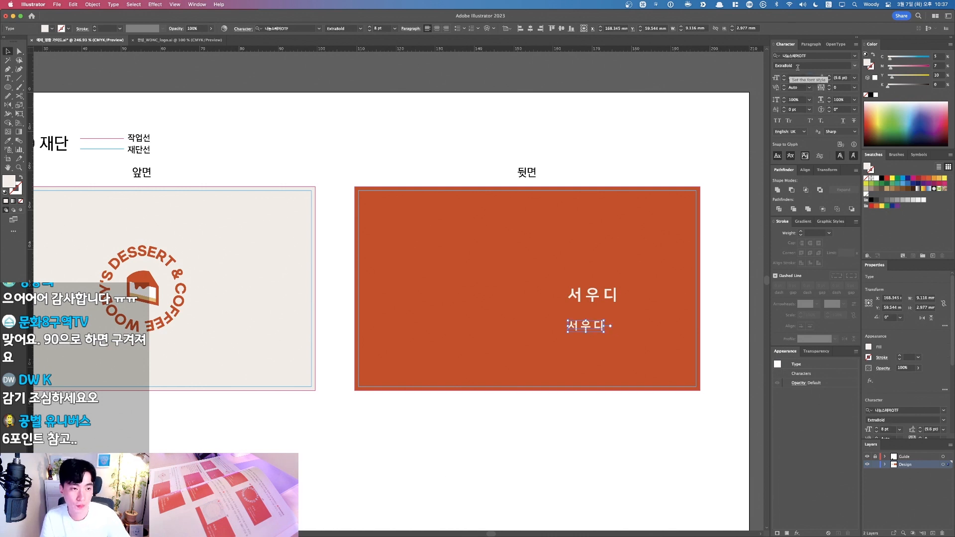
left_click(856, 66)
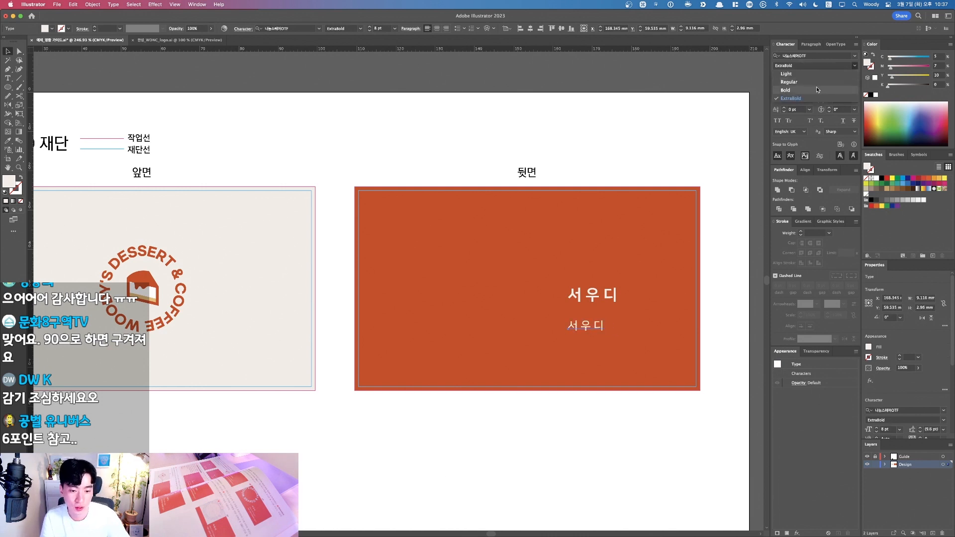
left_click(788, 82)
left_click(622, 326)
Step: Replace the copied text with the phone number
key("t")
left_click(594, 326)
key("cmd+a")
type("+82 ")
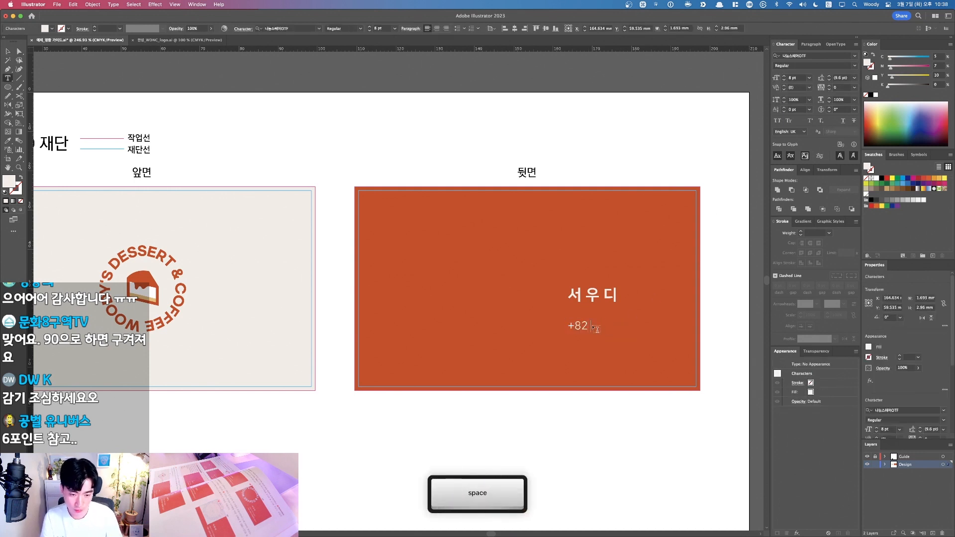
type("10 -1234-5678")
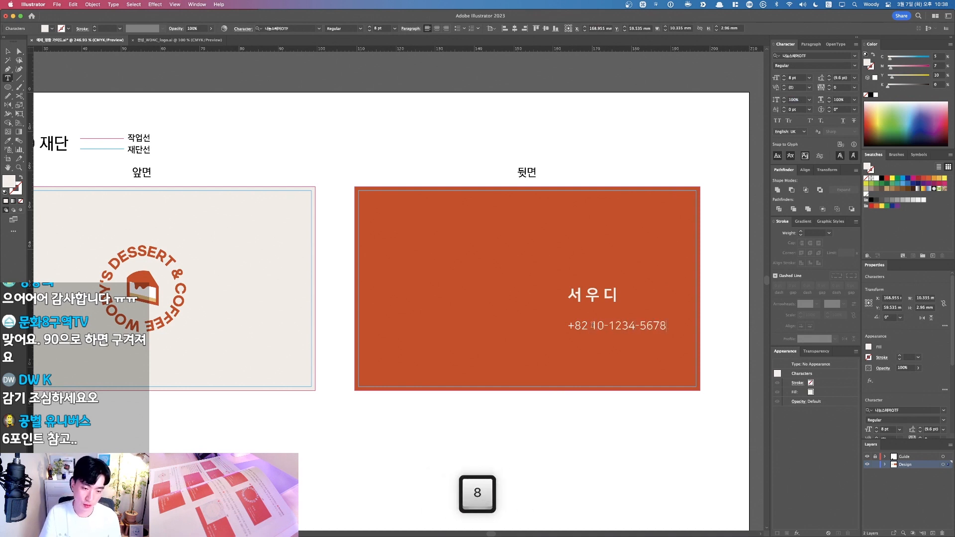
key("super+Return")
left_click(631, 333)
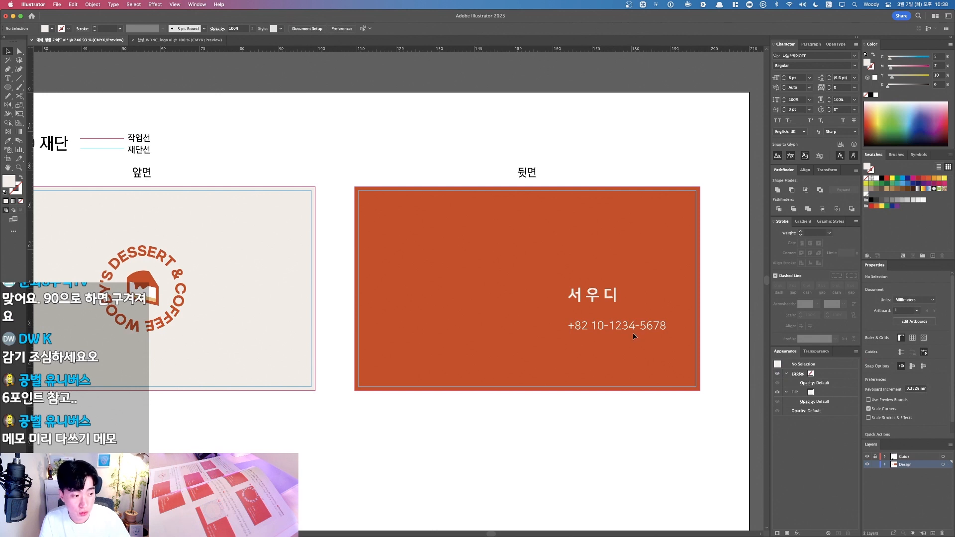
Step: Add the e-mail address and postal address as two more lines below the phone number
triple_click(655, 328)
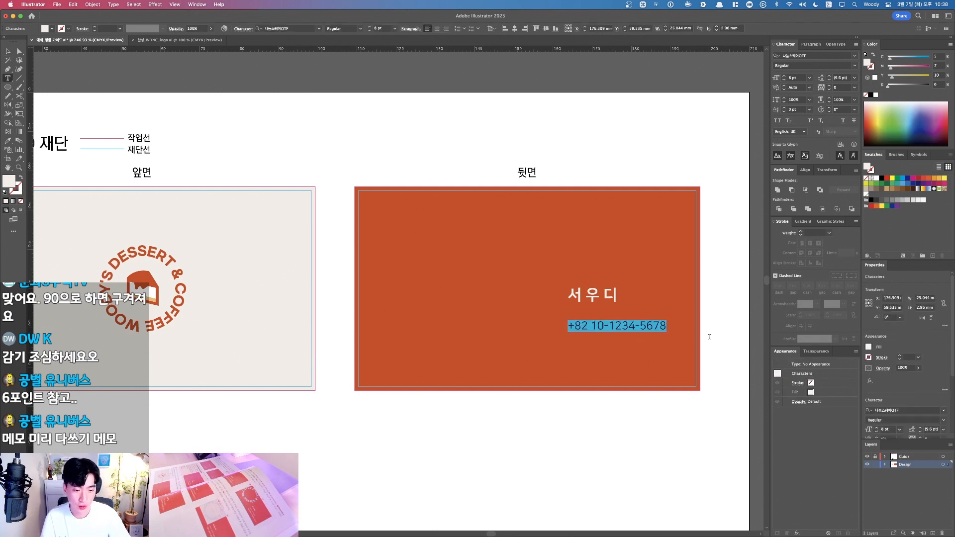
key("Right")
key("BackSpace")
key("BackSpace")
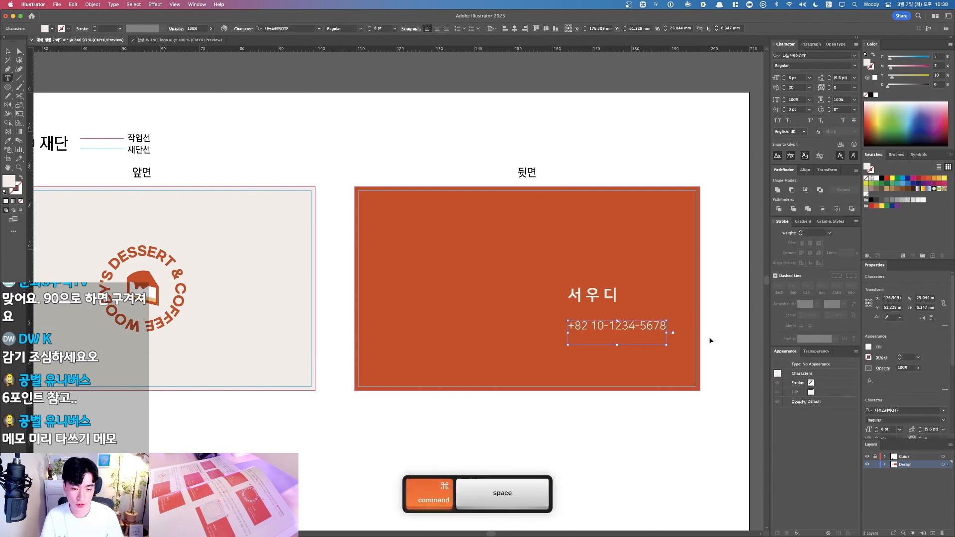
type("ro")
key("BackSpace")
key("BackSpace")
key("Return")
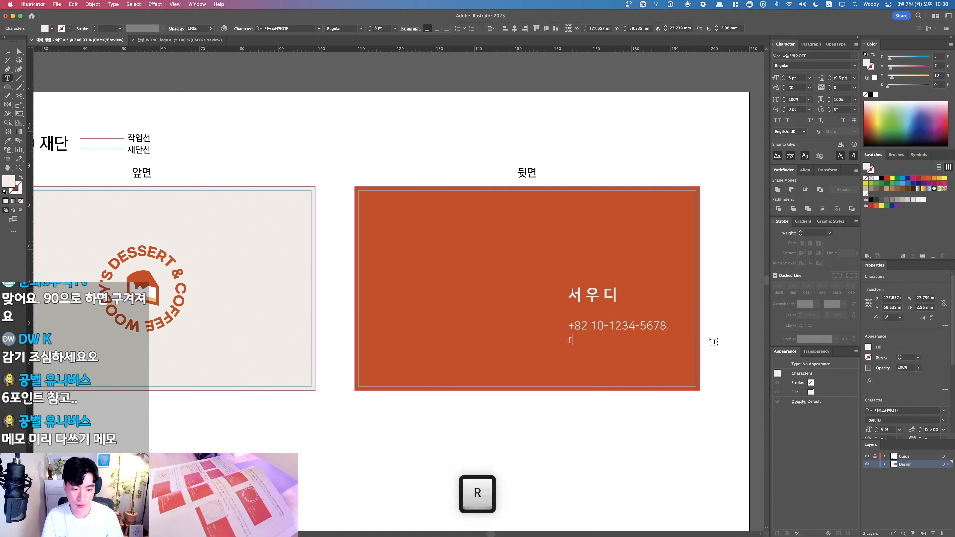
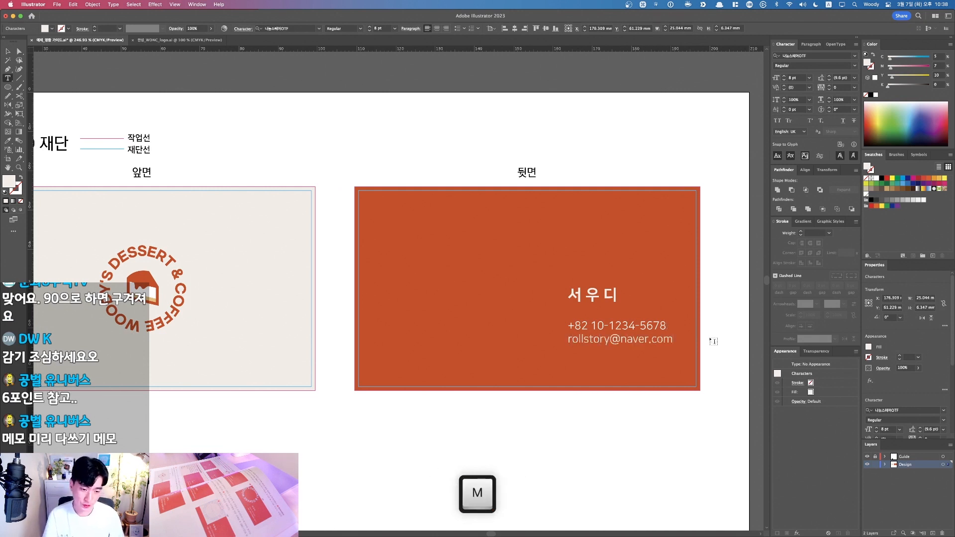
key("Caps_Lock")
type("서울시")
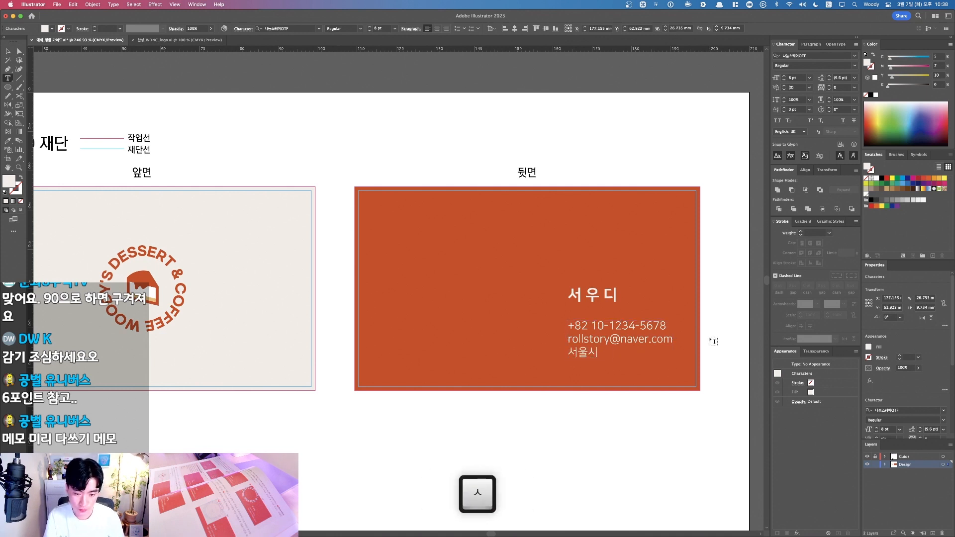
type(" 송파구 벚꽃대로 1길")
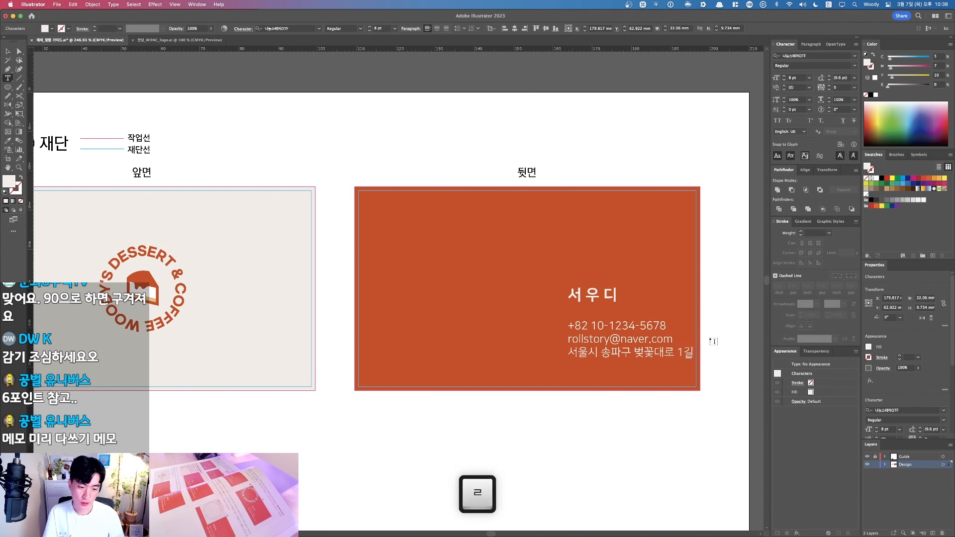
key("ctrl+Return")
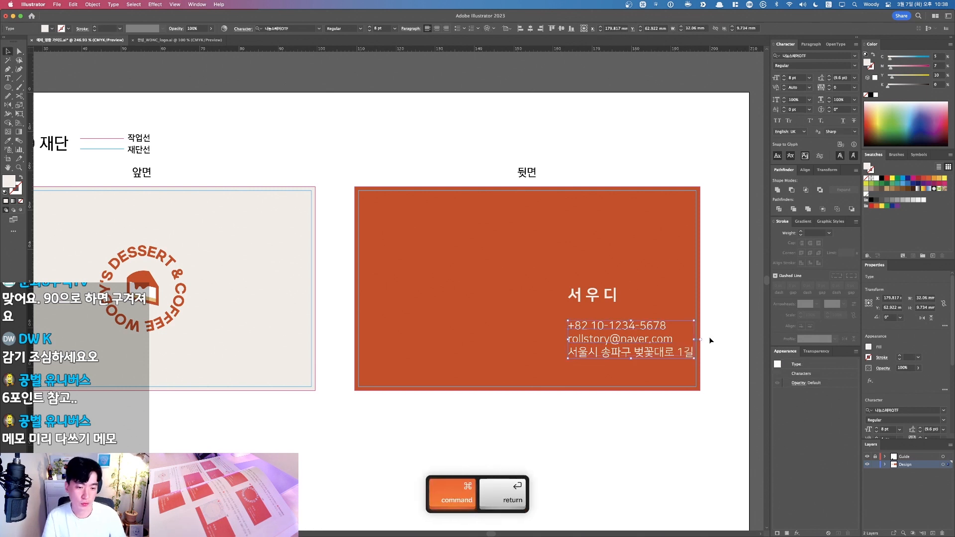
Step: Move the three-line contact block left so it sits under the name
left_click(605, 387)
left_click_drag(590, 340, 557, 333)
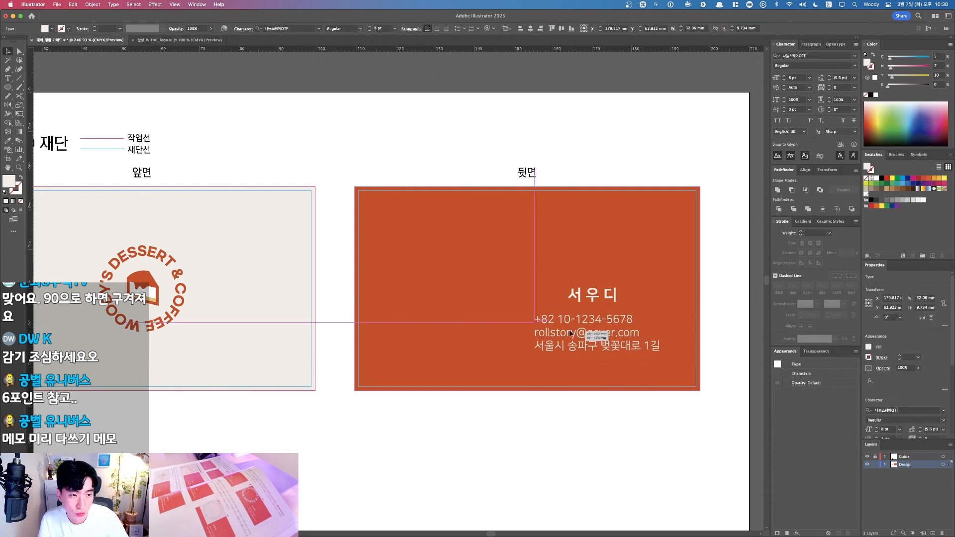
left_click(652, 286)
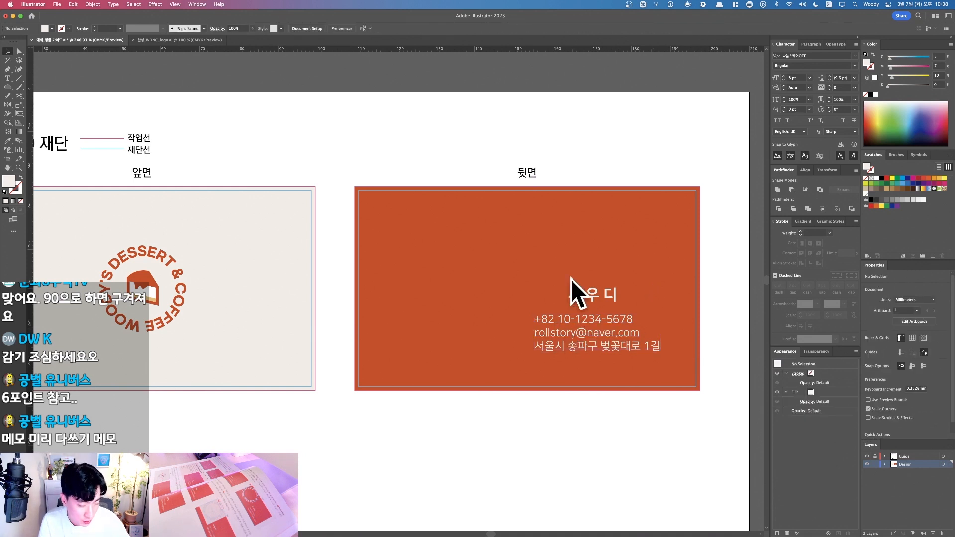
Step: Paste a copy of the text, retype it as 대장 at 6 pt, and place it above the name
key("super+v")
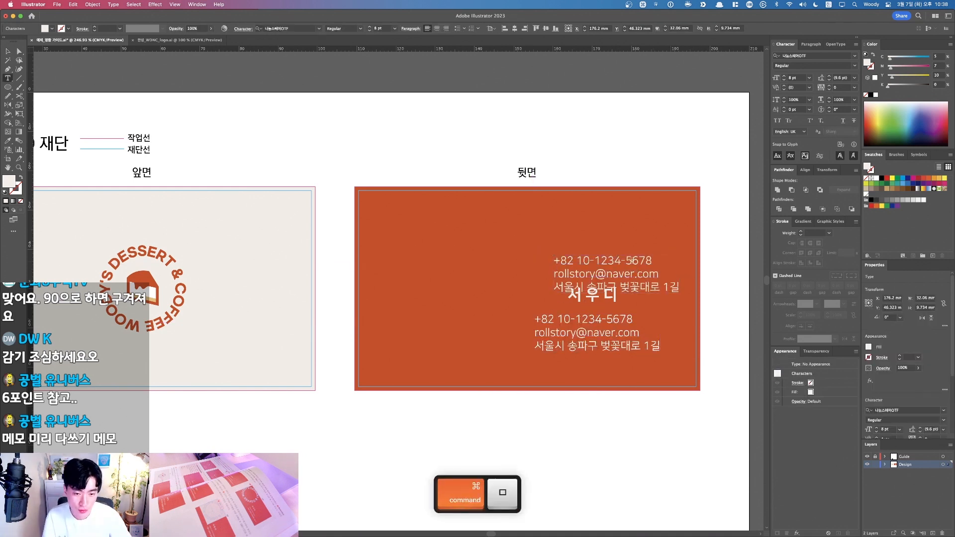
type("대장")
key("super+Return")
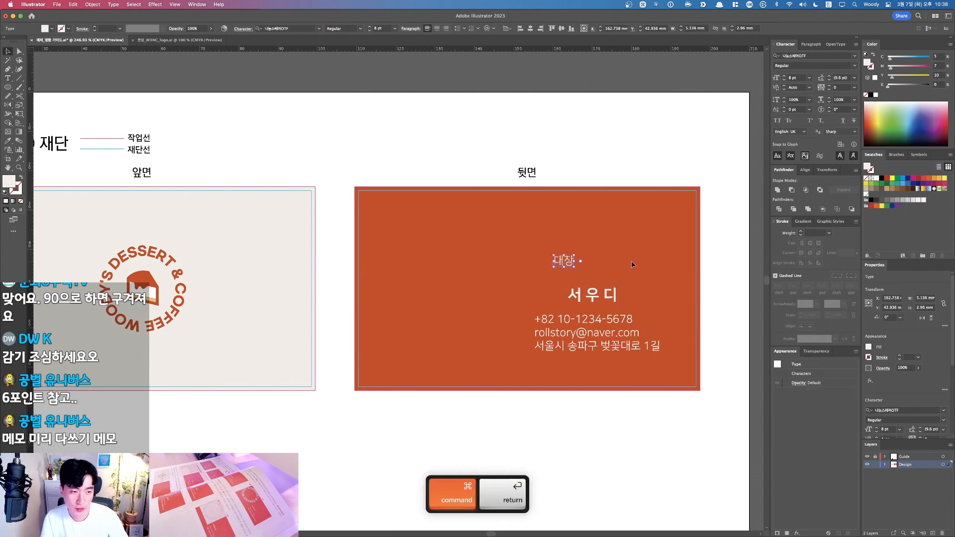
left_click(784, 79)
left_click(784, 80)
left_click(654, 214)
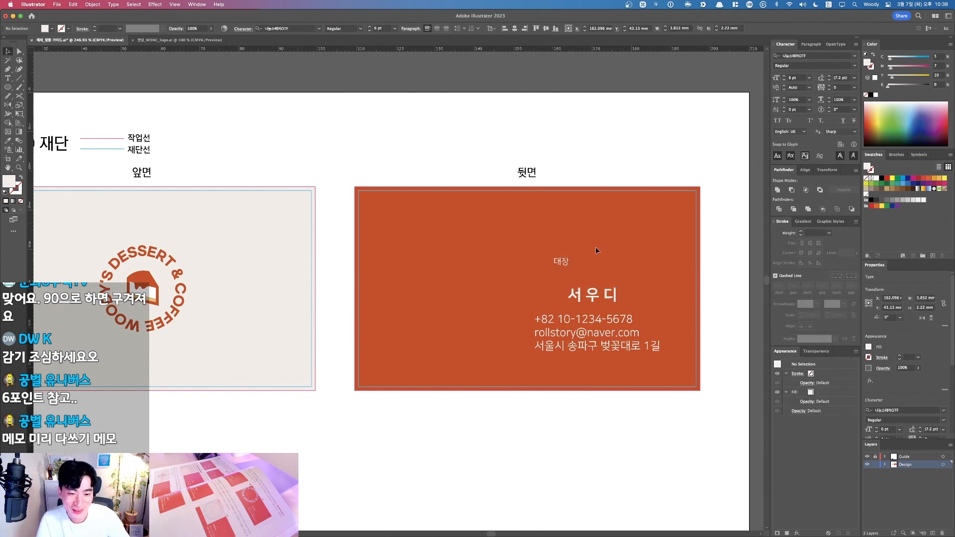
left_click_drag(567, 262, 588, 272)
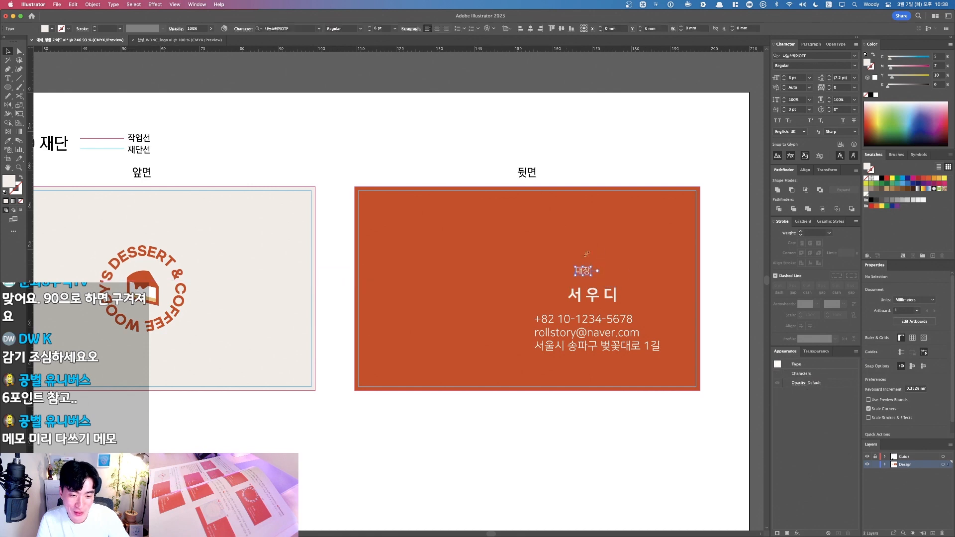
Step: Left-align the 대장 title, name and contact lines on the back card
left_click_drag(731, 354, 393, 224)
left_click(407, 294)
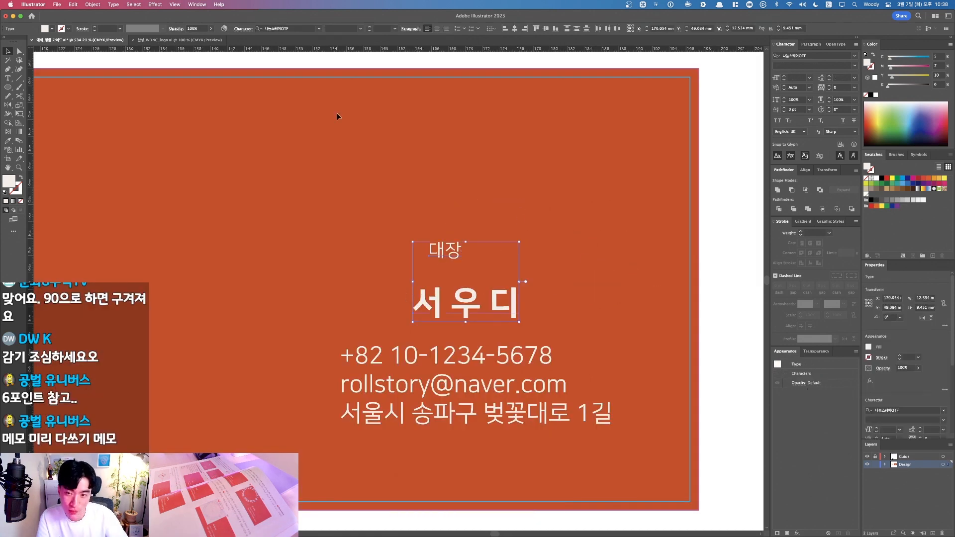
key("F1")
left_click(505, 28)
key("F1")
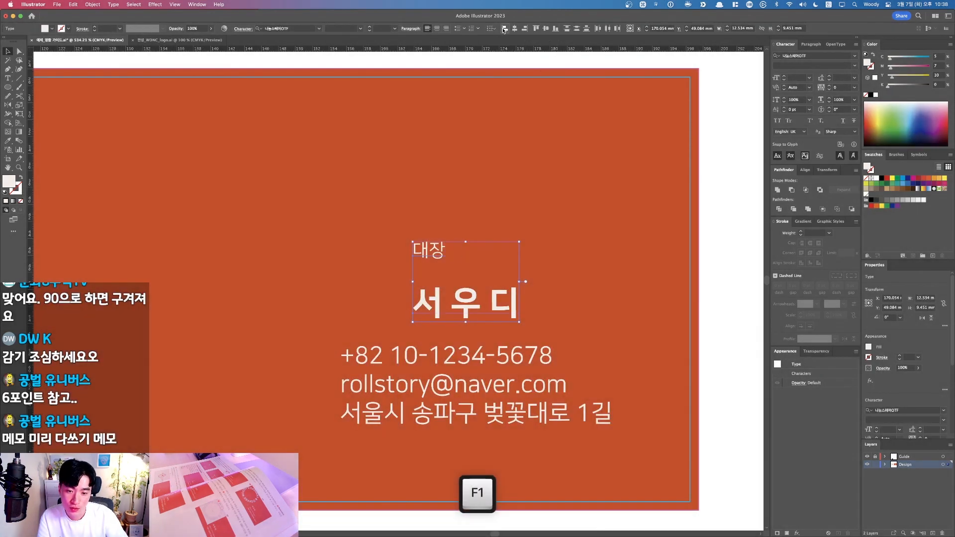
left_click(340, 416, "shift")
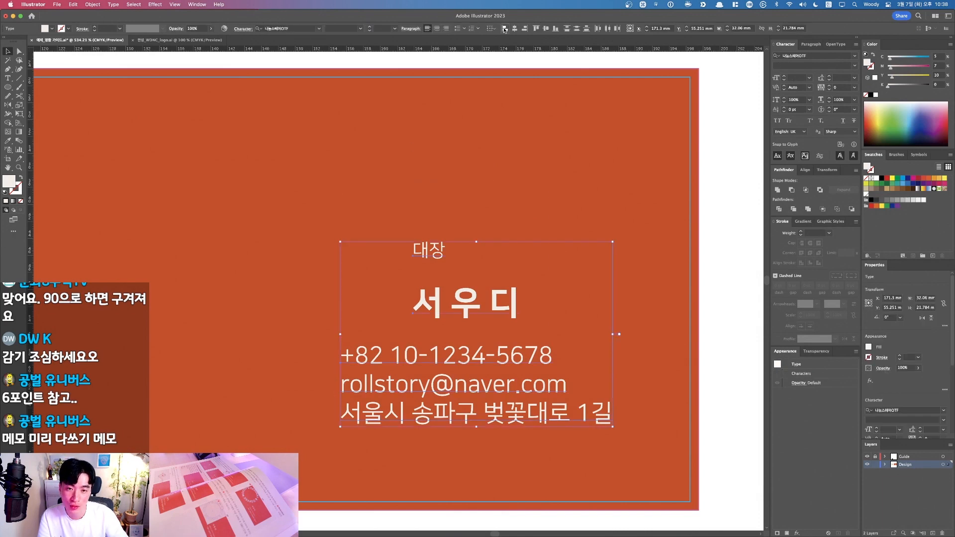
left_click(481, 185)
key("cmd+1")
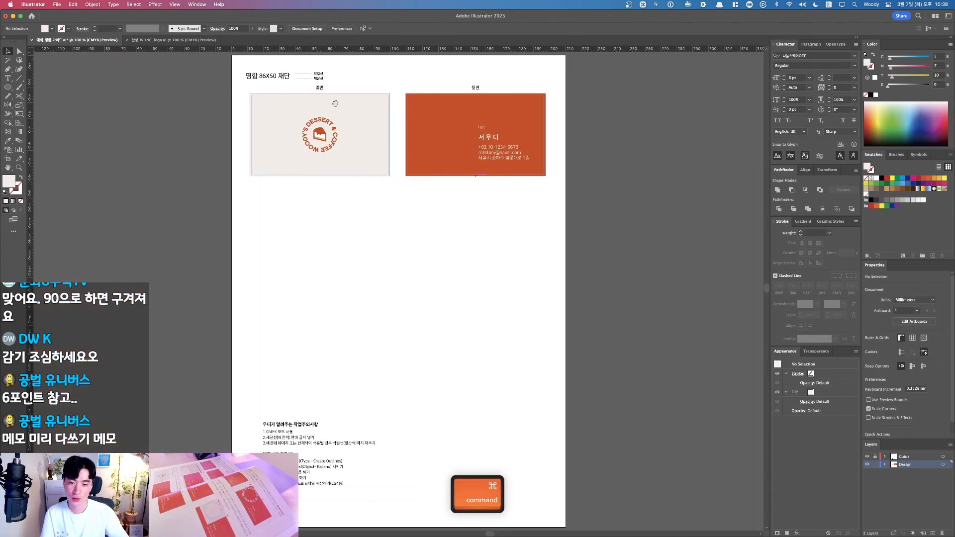
key("super+space")
left_click_drag(335, 103, 573, 232)
left_click(562, 245)
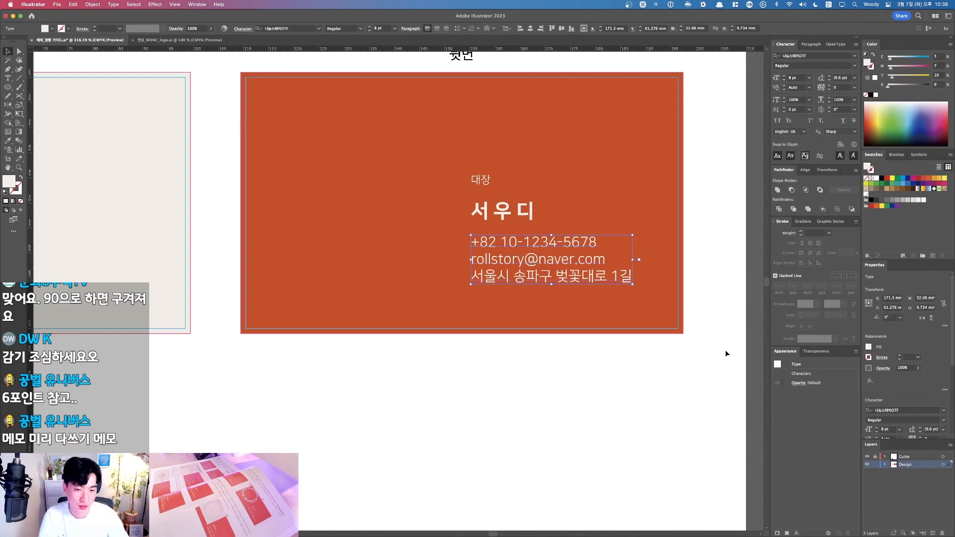
Step: Duplicate the contact block and increase the original's line spacing to 13.6 pt
key("alt")
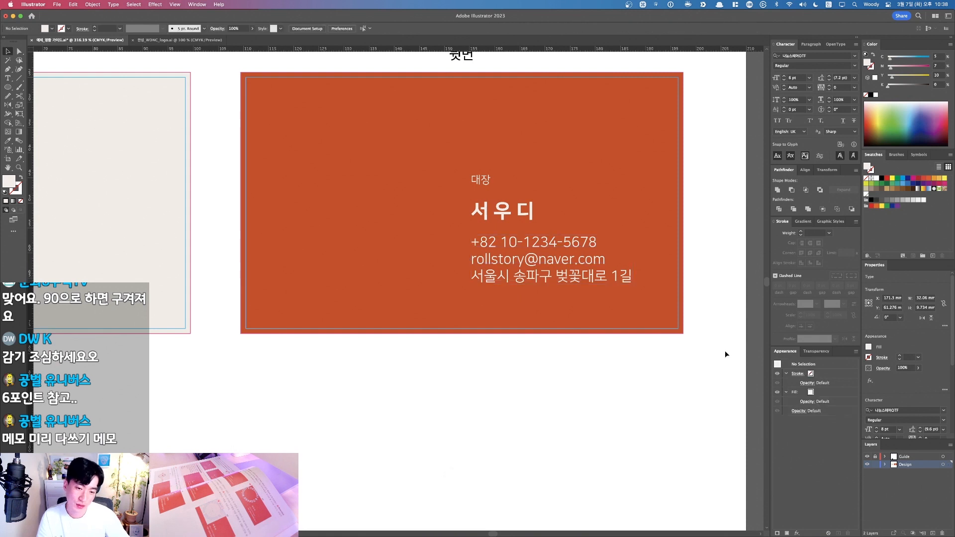
left_click_drag(547, 276, 358, 276)
left_click_drag(470, 328, 642, 291)
key("alt+Down")
key("alt+Down")
key("alt+Down")
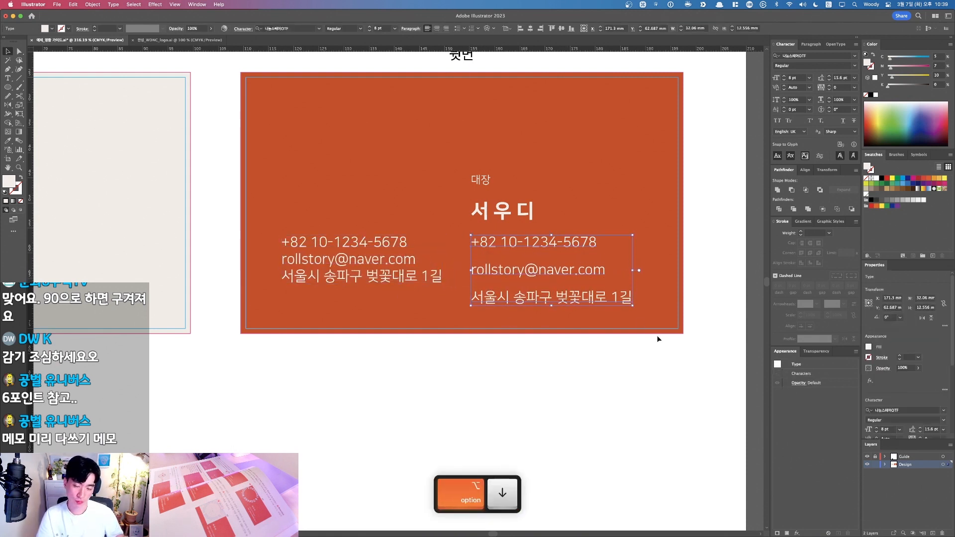
key("alt+Up")
left_click(553, 362)
Step: Delete the duplicate contact block on the left of the card
key("space")
left_click_drag(552, 362, 596, 434)
key("F1")
key("F1")
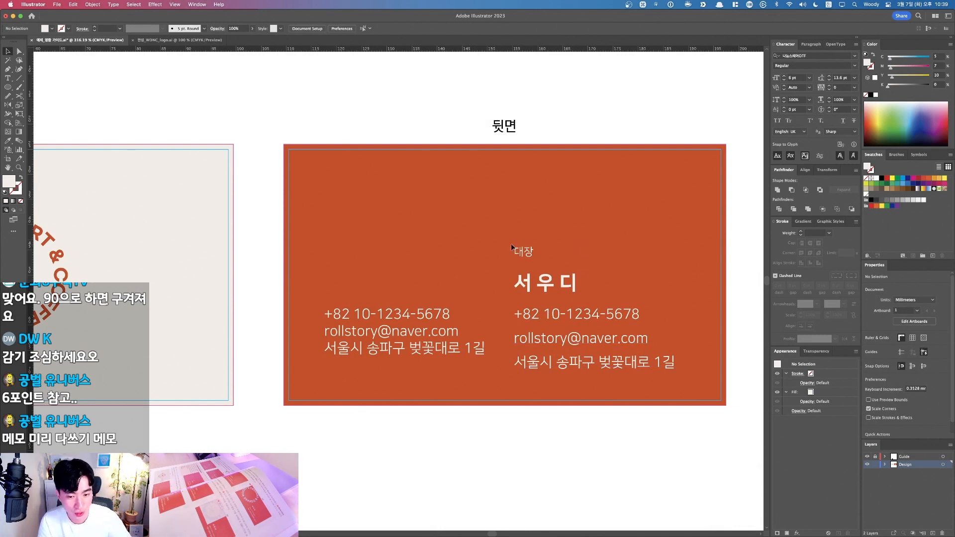
left_click(477, 347)
key("Delete")
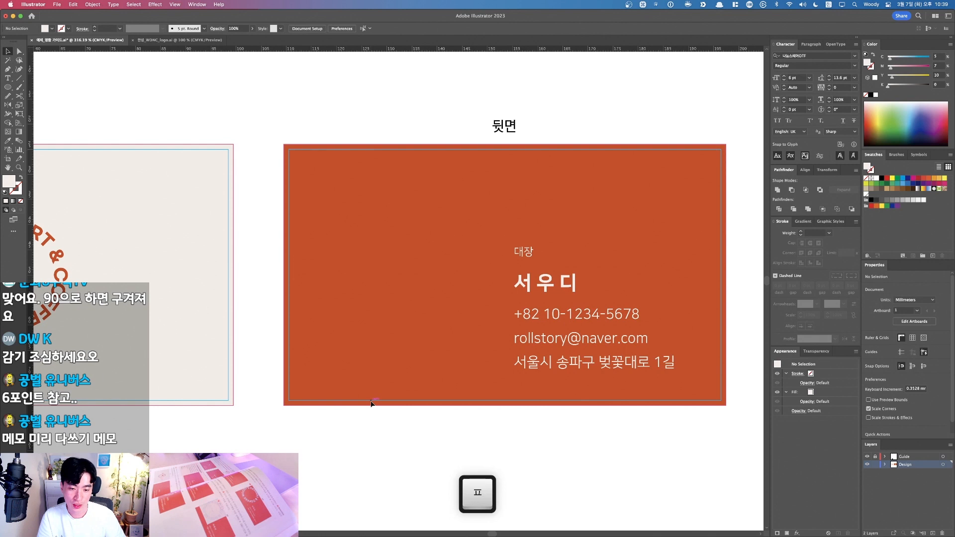
Step: Undo an accidental text shift and zoom in closely on the 대장 title and name
left_click(549, 342)
left_click_drag(547, 283, 527, 251)
key("super+z")
left_click_drag(378, 205, 675, 354)
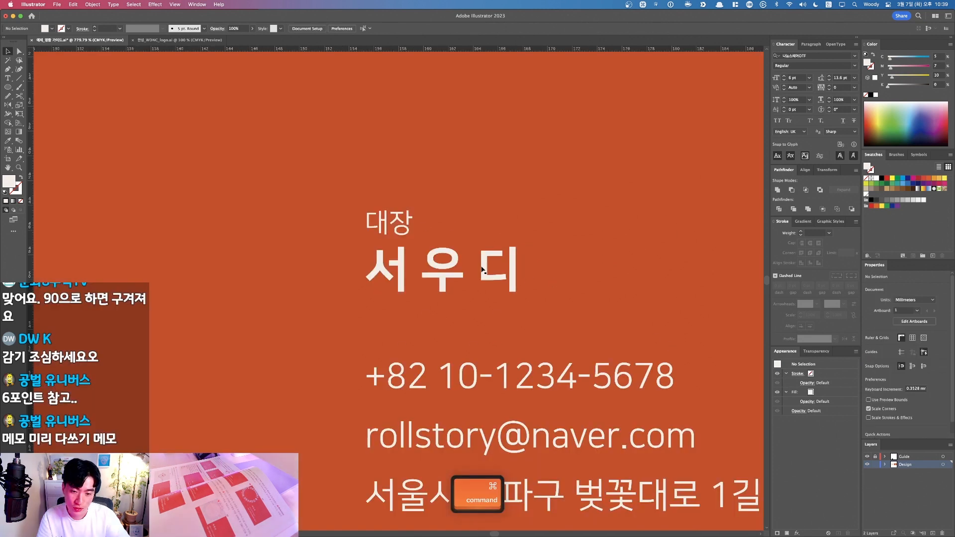
Step: Zoom in and centre the view on the 대장 title, undoing a stray Blob Brush stroke
left_click(399, 230)
key("super+equal")
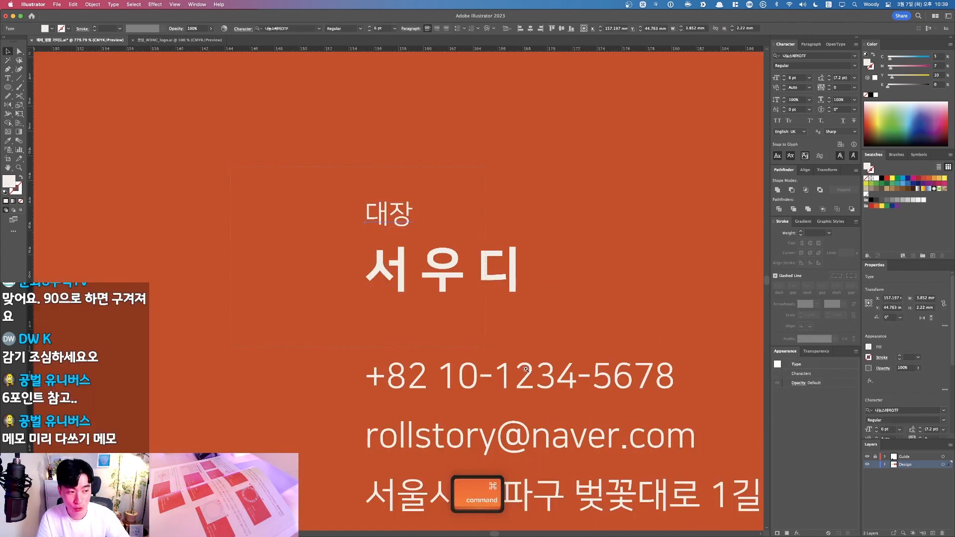
left_click(399, 360)
left_click_drag(353, 352, 438, 410)
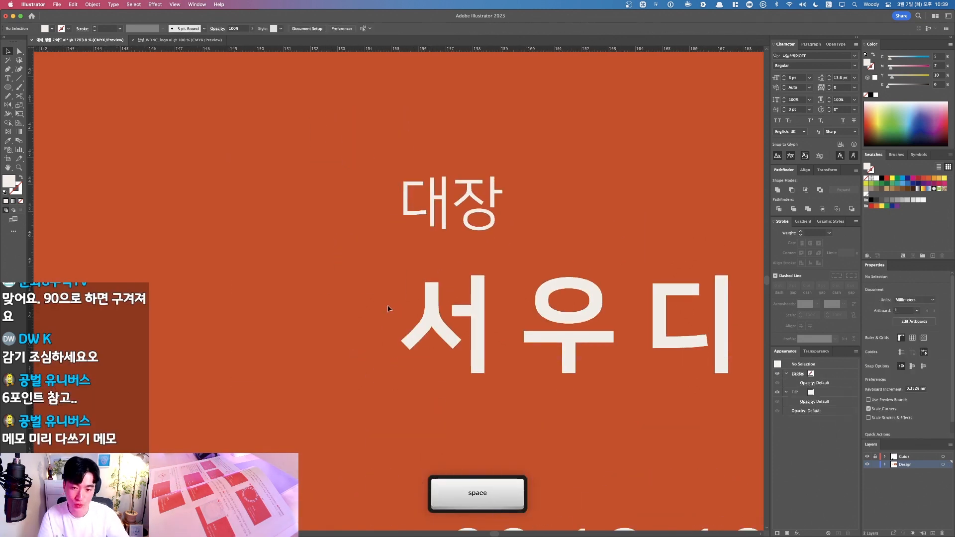
key("F1")
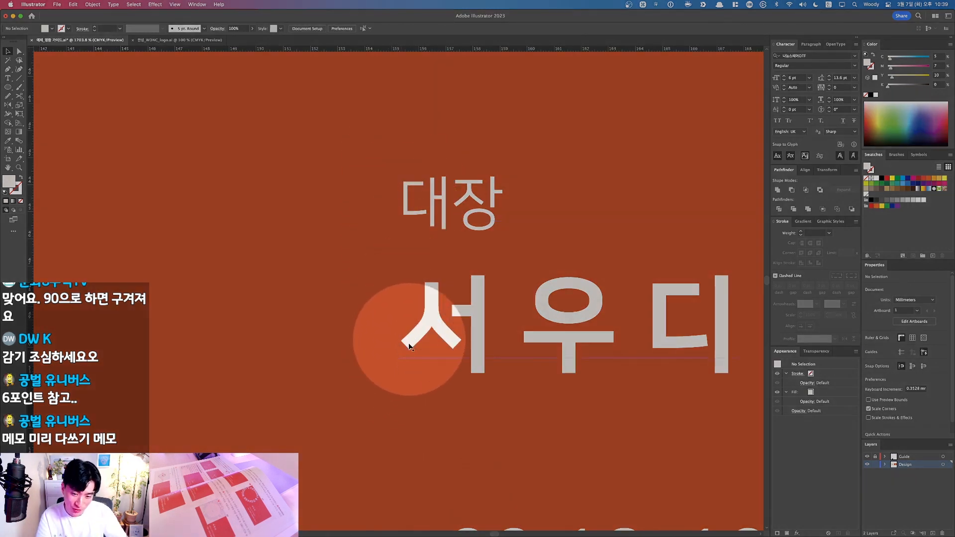
key("F1")
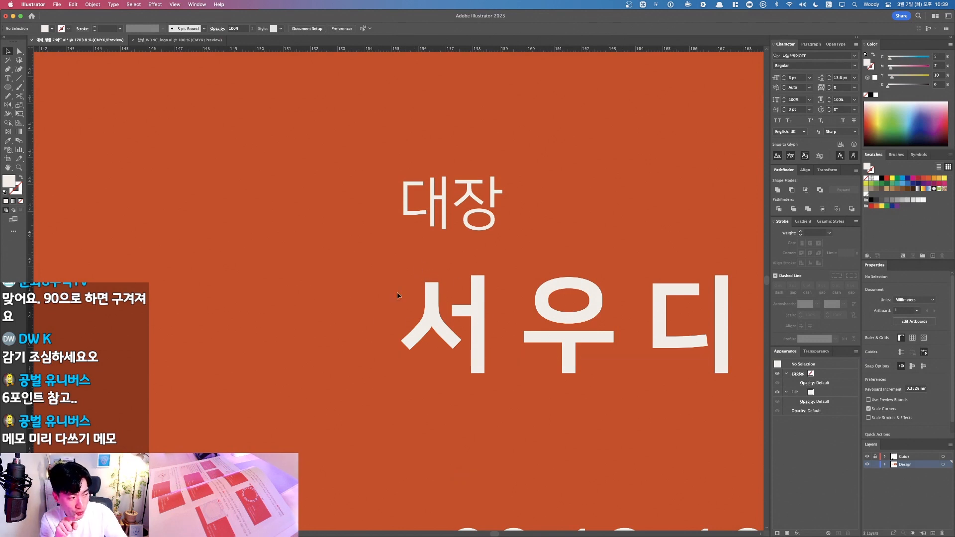
key("shift+b")
mouse_move(392, 320)
left_mouse_down()
mouse_move(381, 315)
mouse_move(384, 285)
left_mouse_up()
key("super+z")
key("F1")
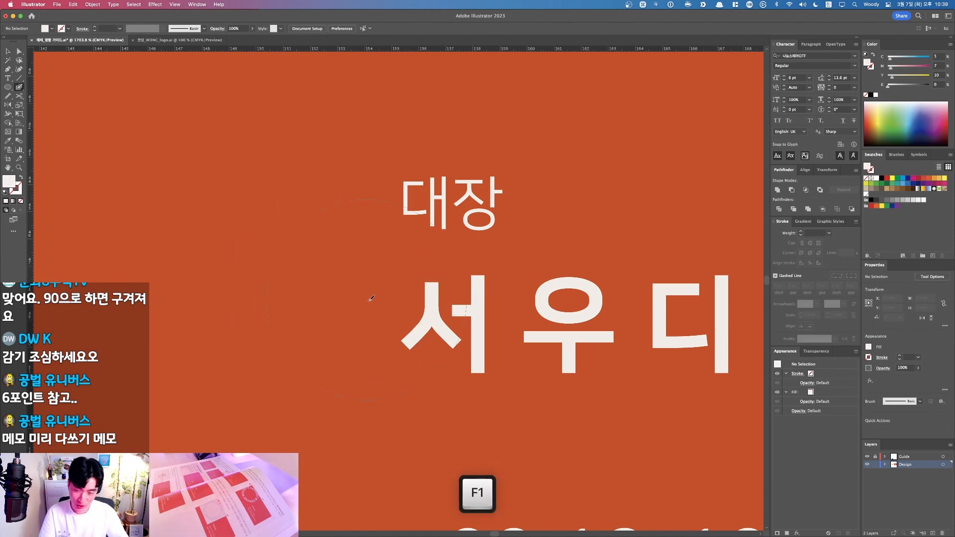
key("F1")
Step: Nudge the 대장 title slightly right so its left edge lines up with the name
key("v")
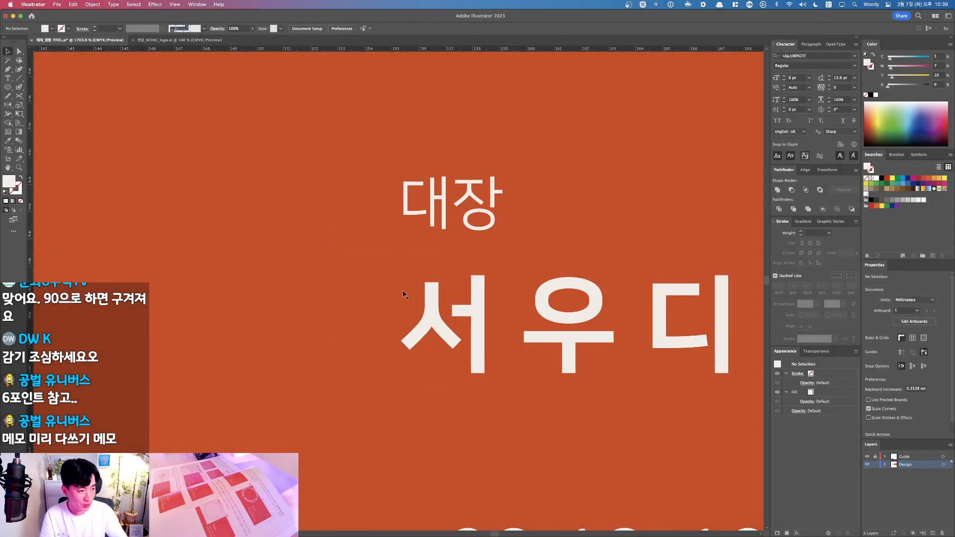
left_click(412, 224)
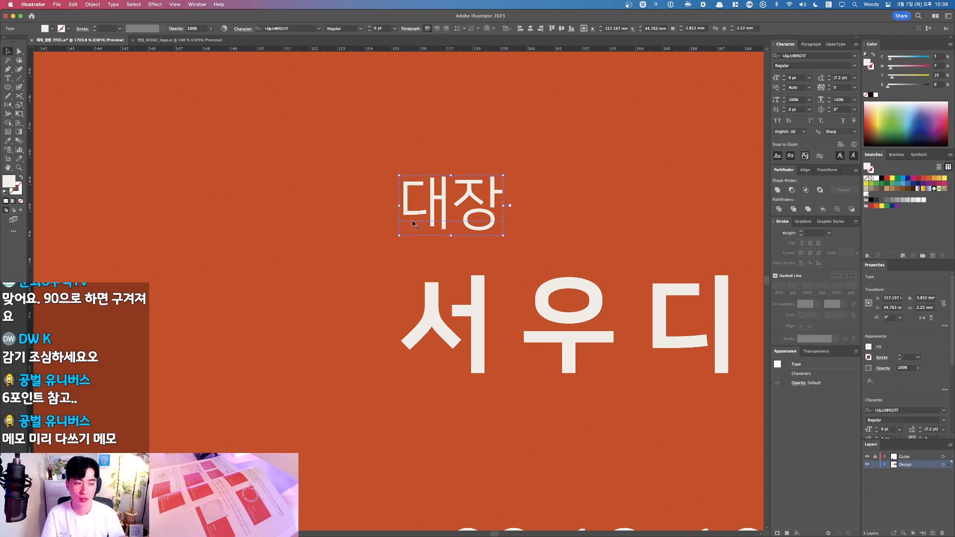
key("Right")
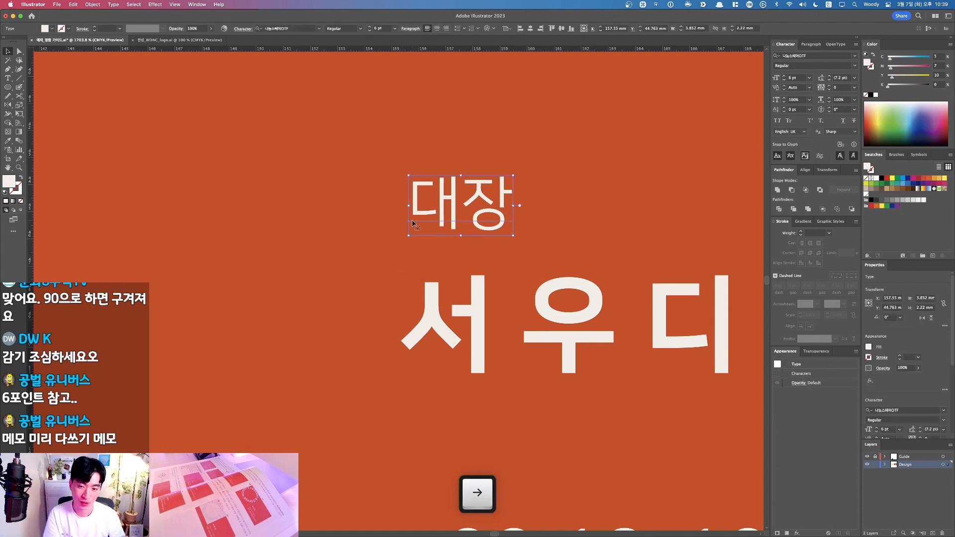
key("Left")
key("super+equal")
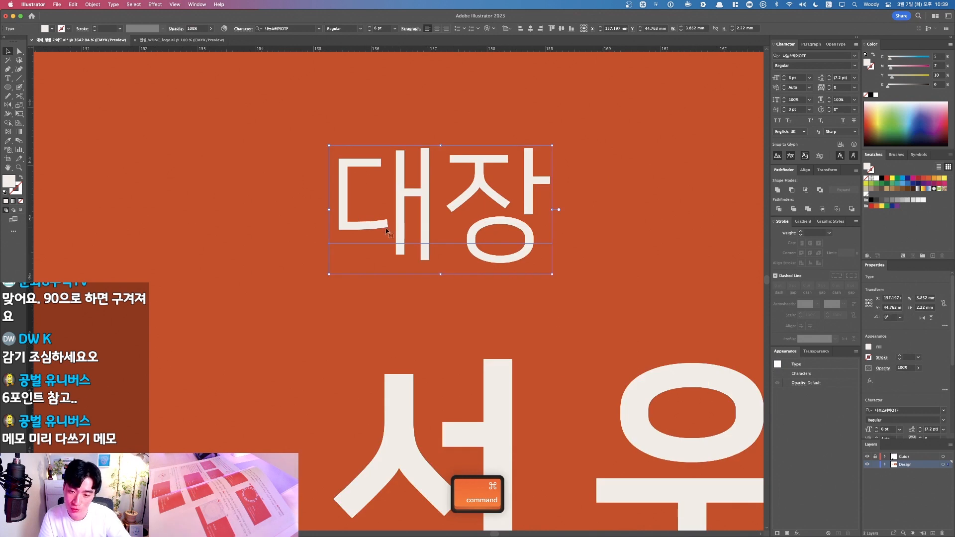
left_click_drag(387, 232, 394, 230)
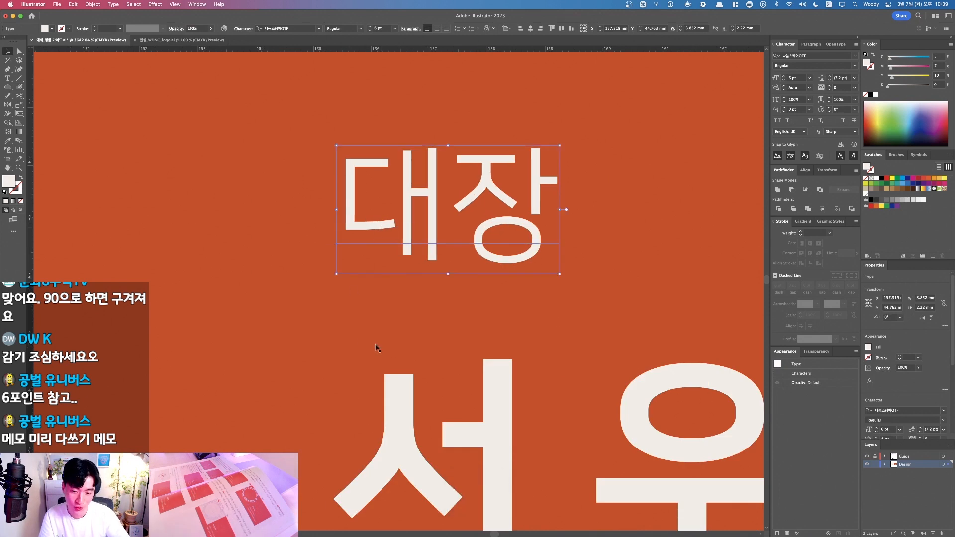
scroll(383, 334, "down", 10)
Step: Zoom to the back card and nudge the 대장 title up two arrow-key steps
left_click(542, 268)
key("super+1")
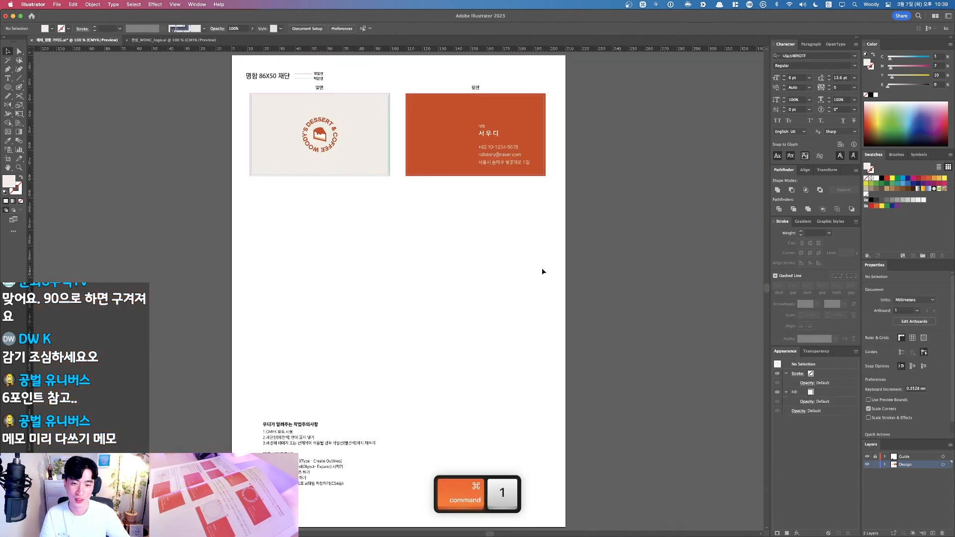
key("space")
left_click_drag(514, 198, 541, 273)
key("super+space")
left_click_drag(664, 312, 368, 171)
key("v")
key("space")
left_click_drag(398, 201, 465, 224)
key("v")
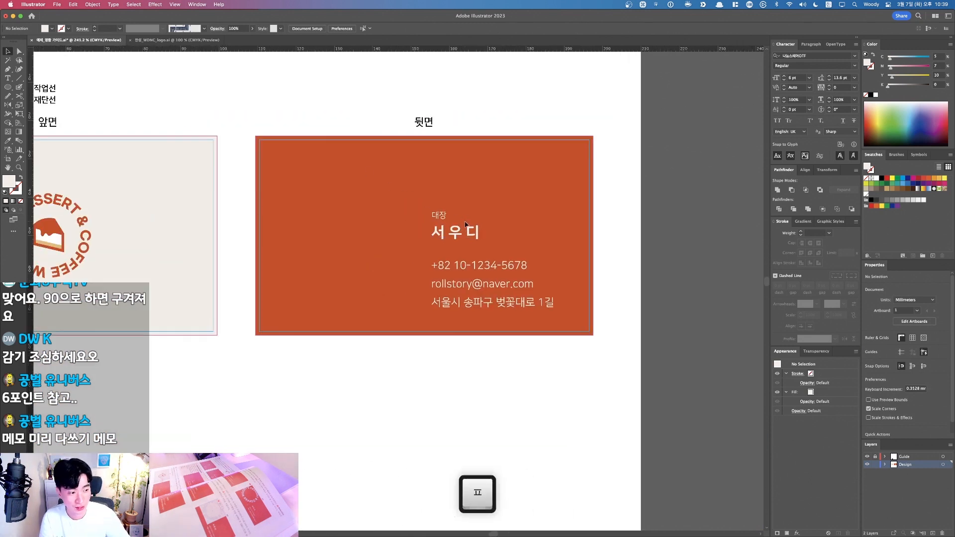
left_click(437, 216)
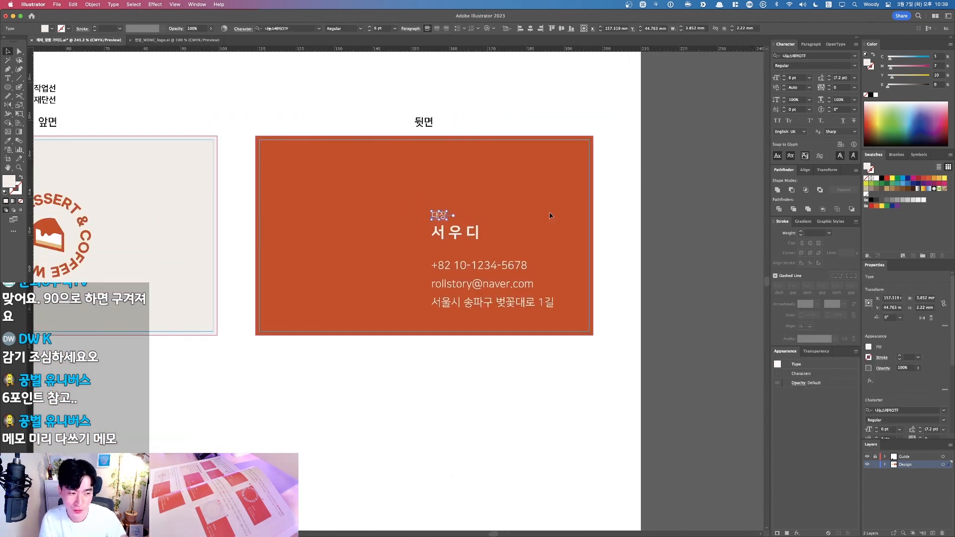
key("Up")
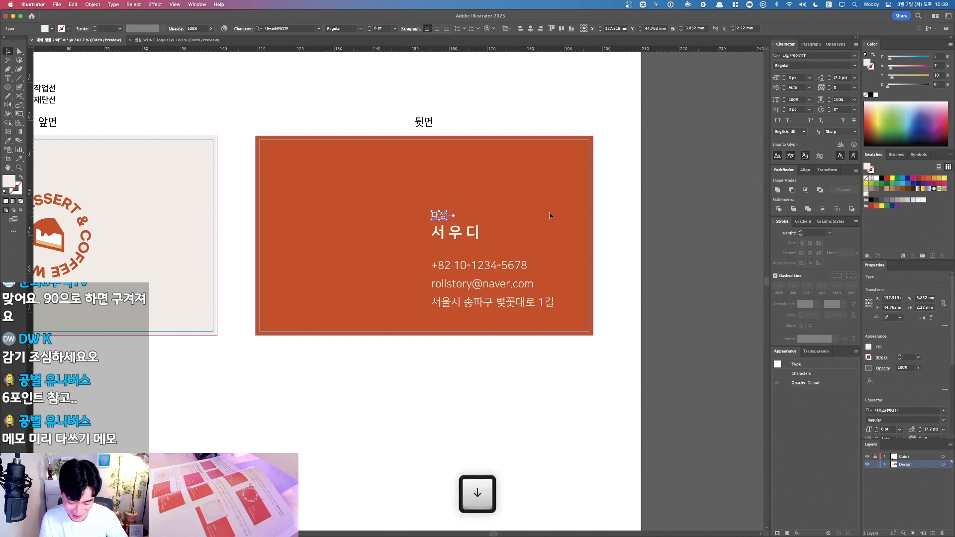
left_click(532, 211)
key("v")
left_click(425, 218)
key("Up")
Step: Widen the letter spacing of the name line with Option+→
left_click(466, 233)
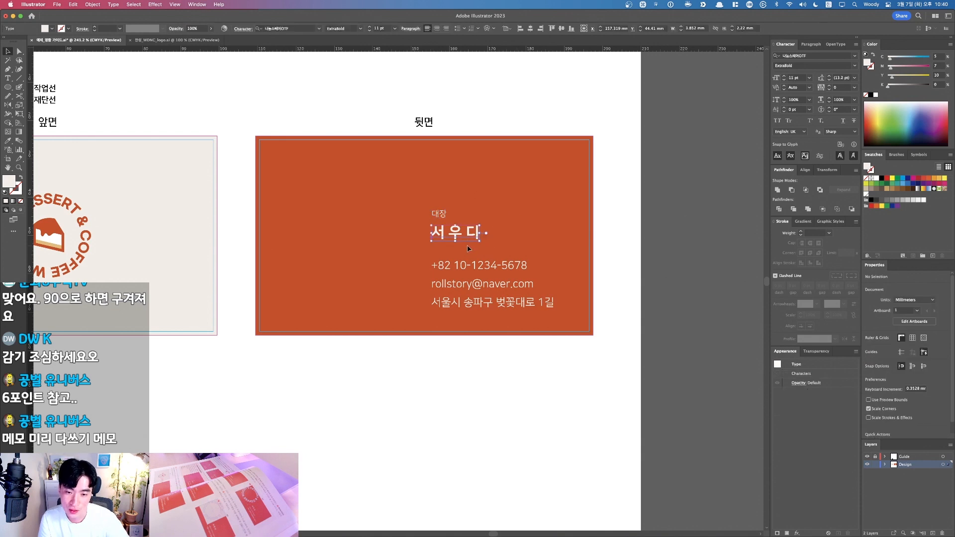
key("alt+Right")
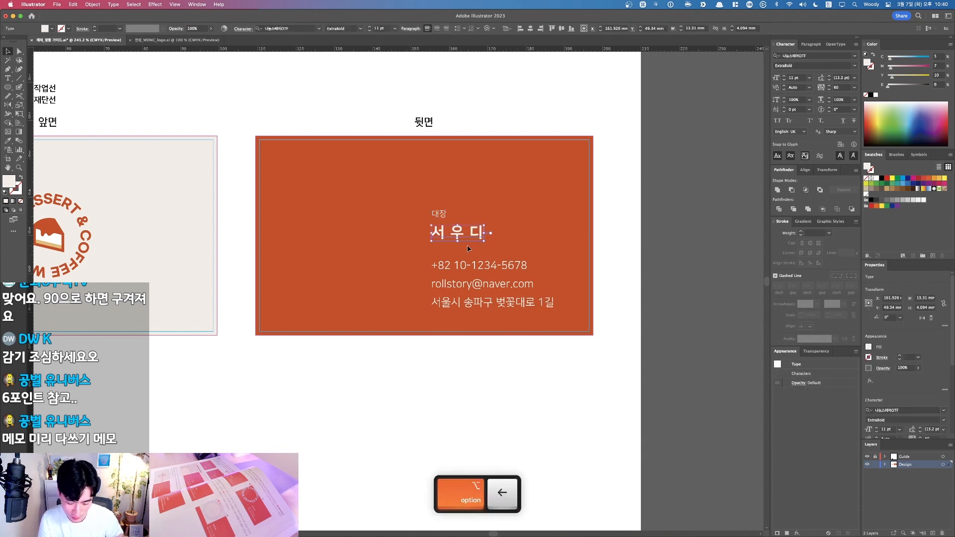
left_click(468, 248)
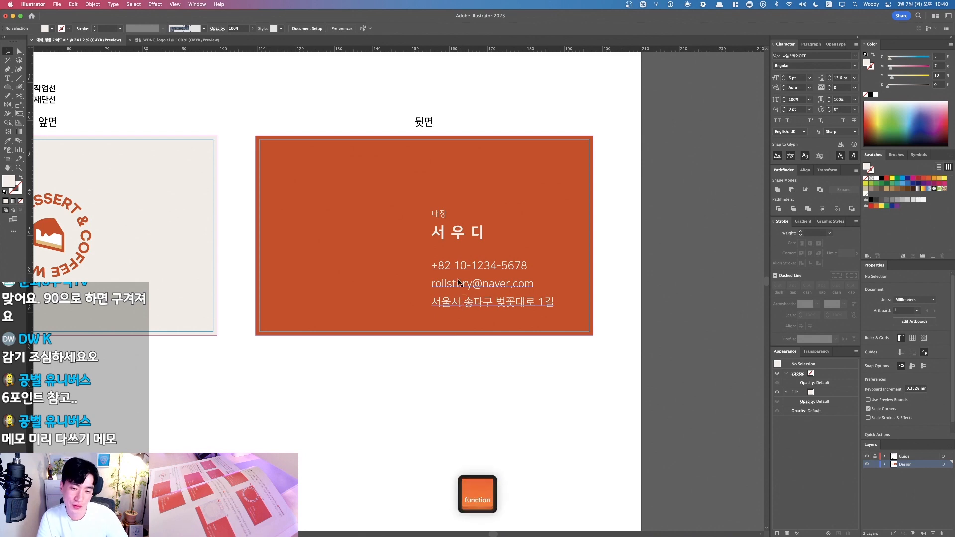
key("alt+F1")
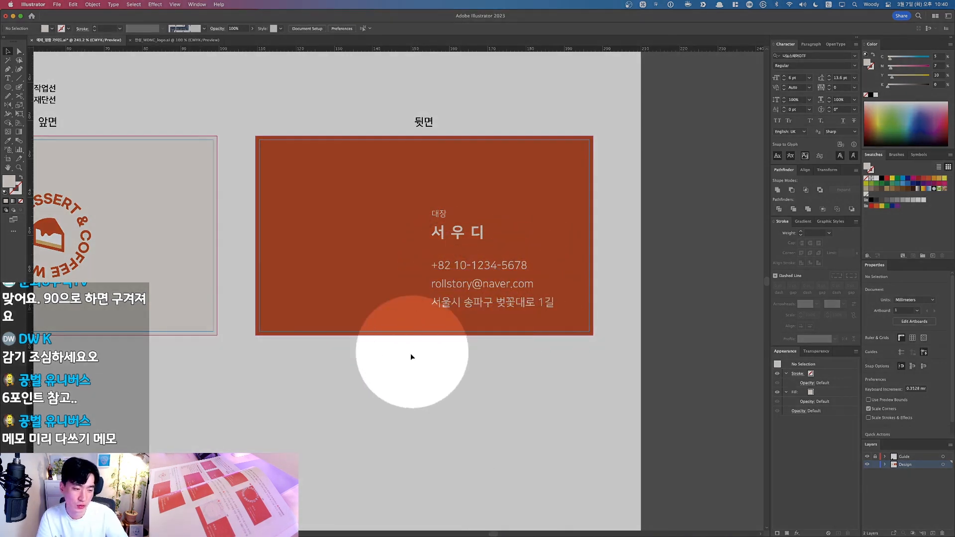
key("alt+F1")
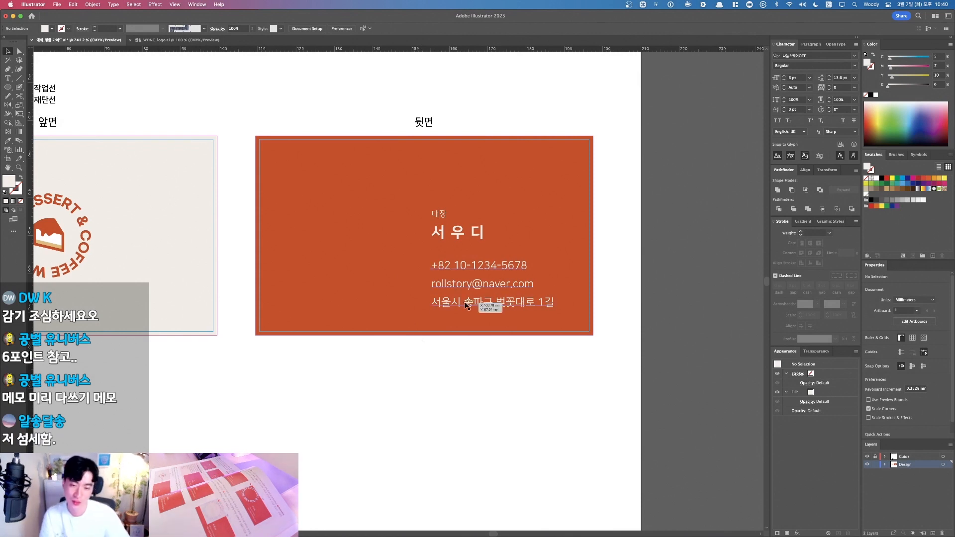
double_click(493, 305)
double_click(494, 305)
key("super+a")
key("super+c")
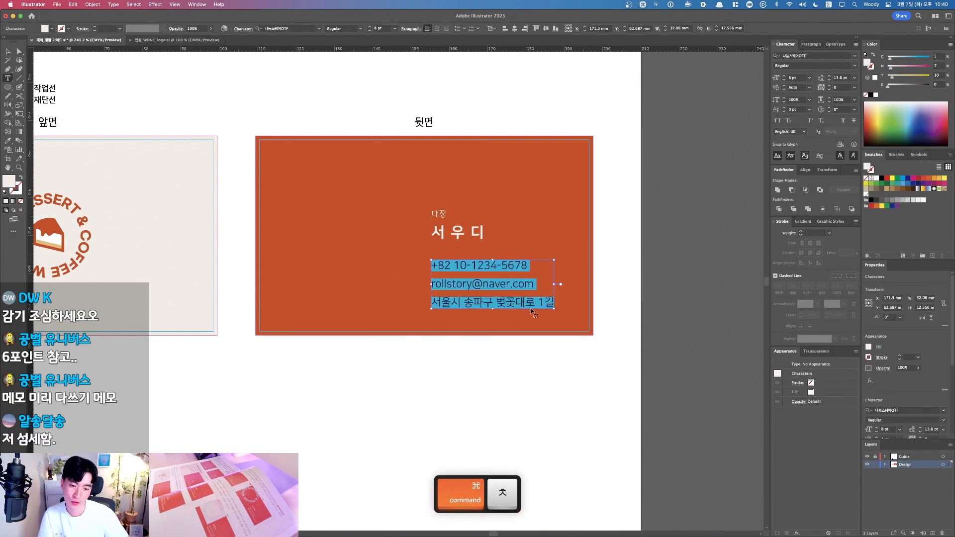
key("Right")
key("Return")
key("super+v")
key("super+Return")
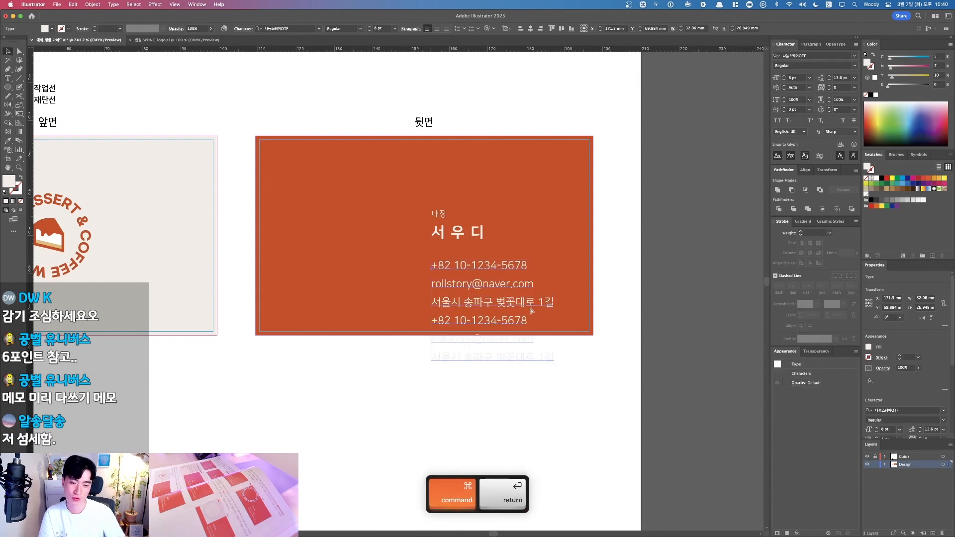
left_click_drag(468, 301, 469, 251)
left_click(394, 274)
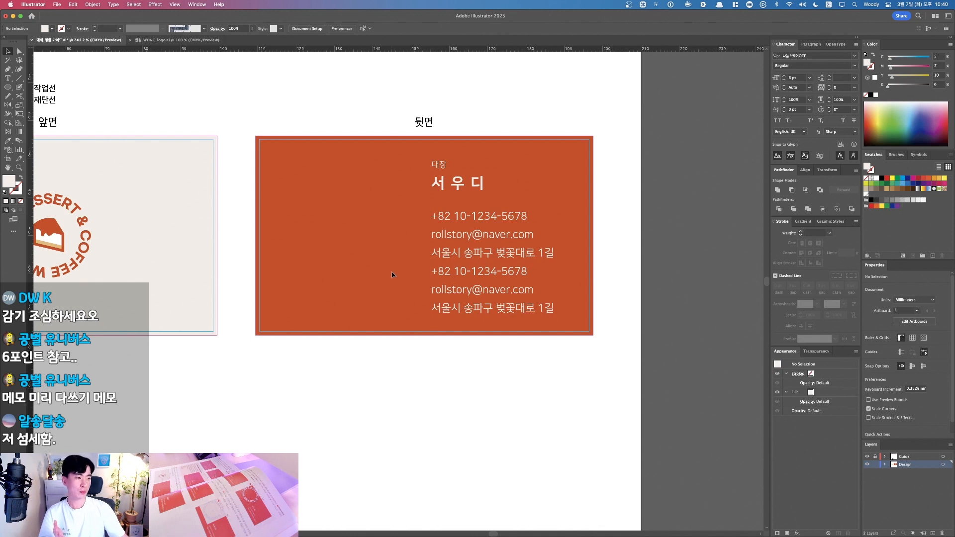
left_click_drag(456, 189, 354, 233)
left_click(398, 234)
left_click_drag(481, 237, 483, 210)
left_click(401, 175)
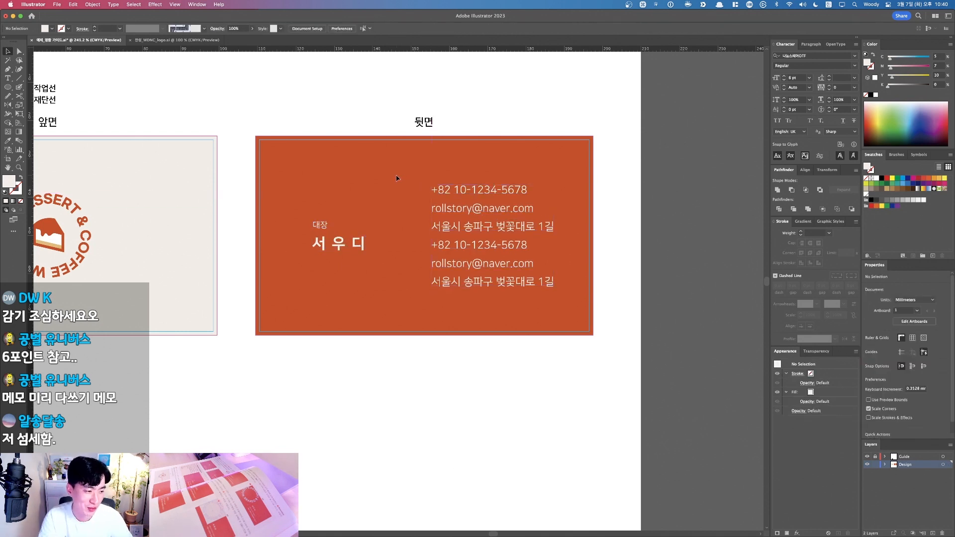
key("super+z")
key("super+z")
key("super+z")
key("super+z")
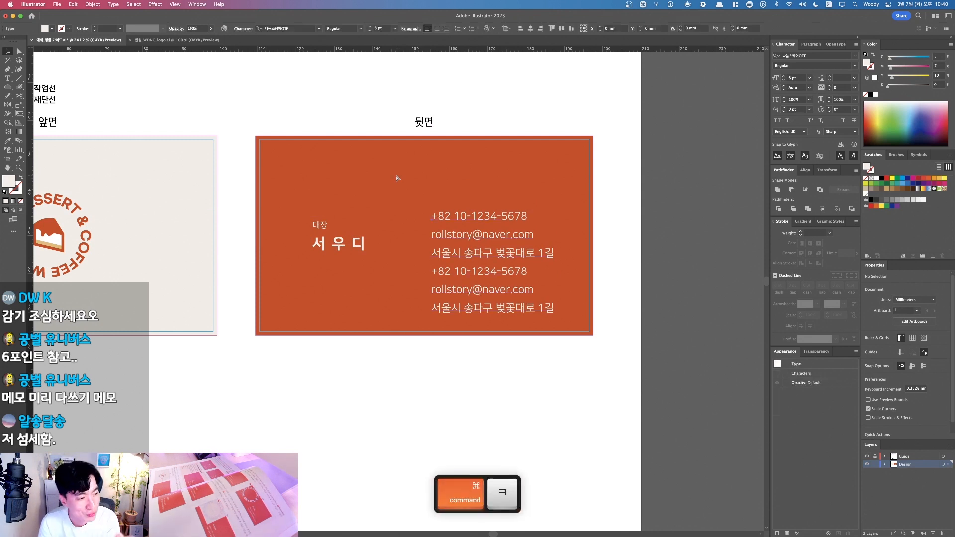
key("super+z")
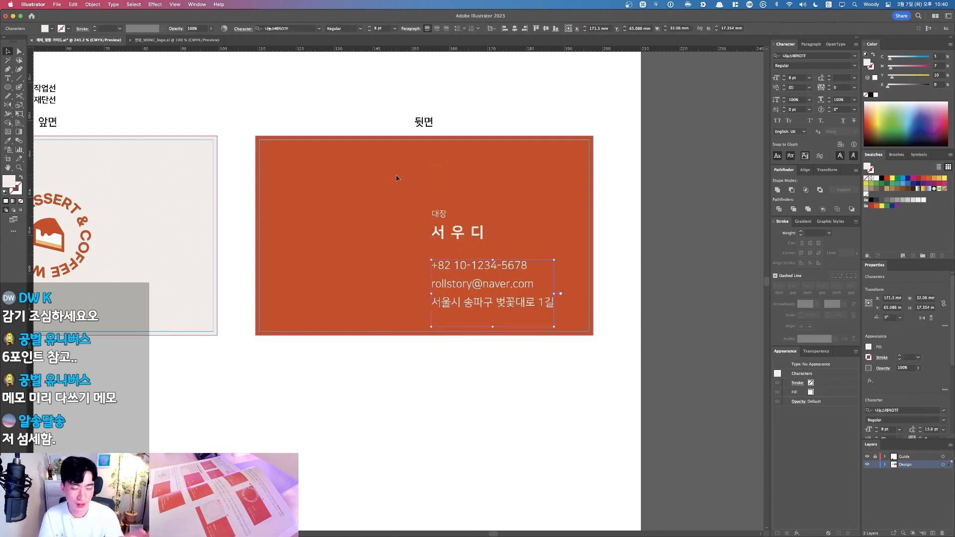
left_click(396, 179)
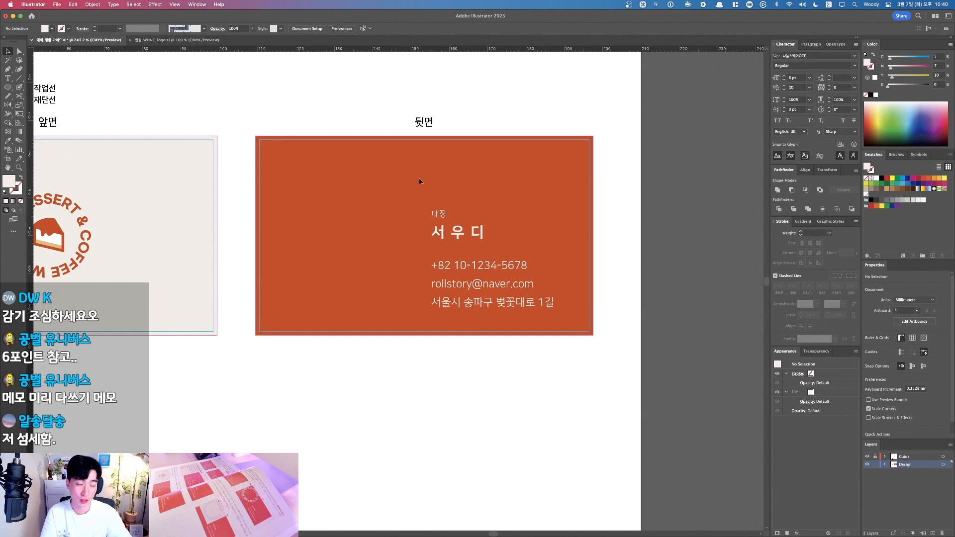
left_click_drag(369, 241, 389, 251)
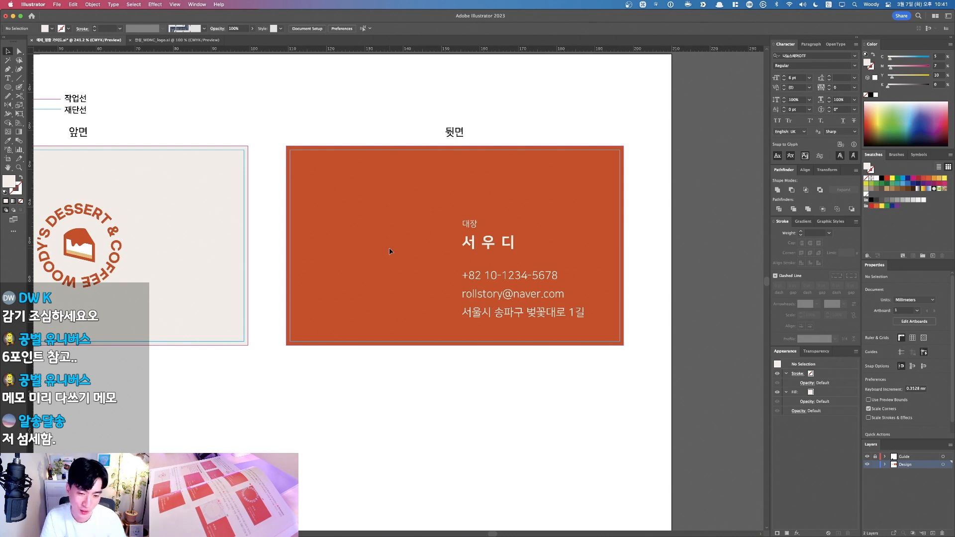
Step: Option-drag a copy of the circular logo onto the back card and eyedropper the front card's cream colour onto it
key("v")
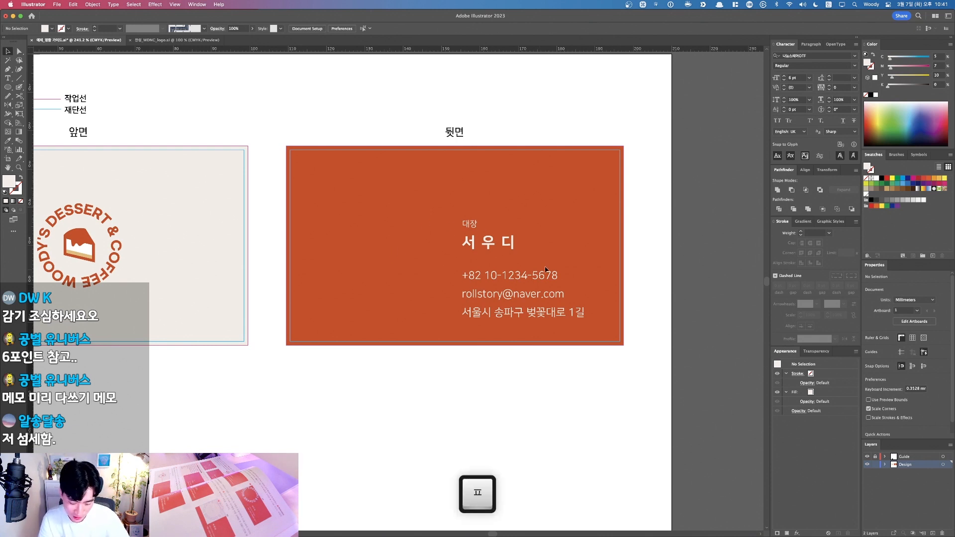
left_click_drag(297, 254, 373, 264)
left_click_drag(182, 230, 440, 189)
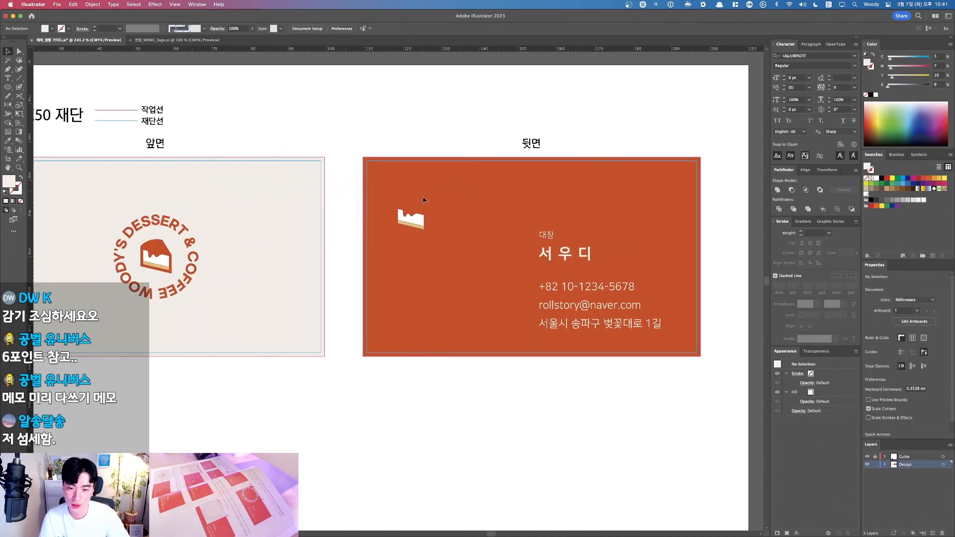
key("i")
left_click(264, 277)
key("v")
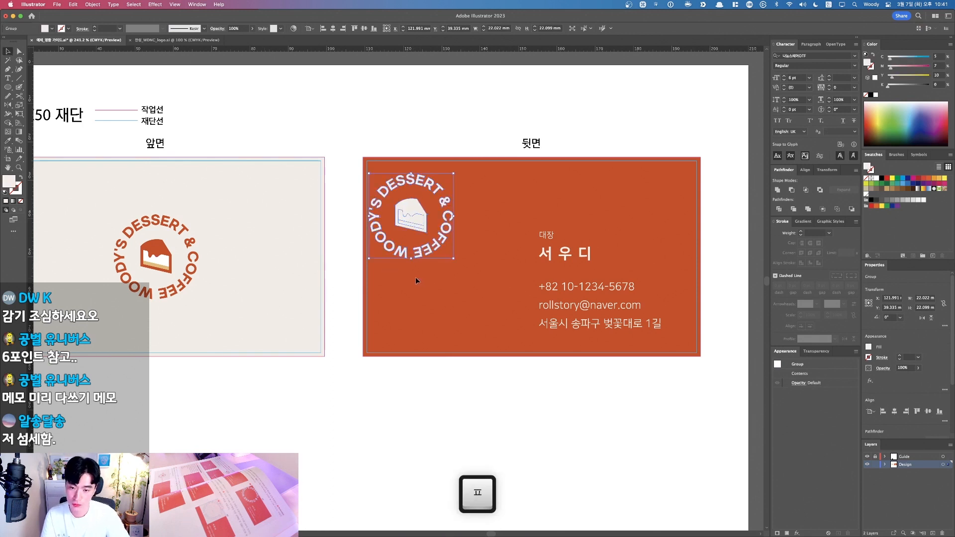
Step: Delete the cake's outer shape and inner wavy path inside the logo copy group
double_click(414, 211)
left_click(410, 210)
key("BackSpace")
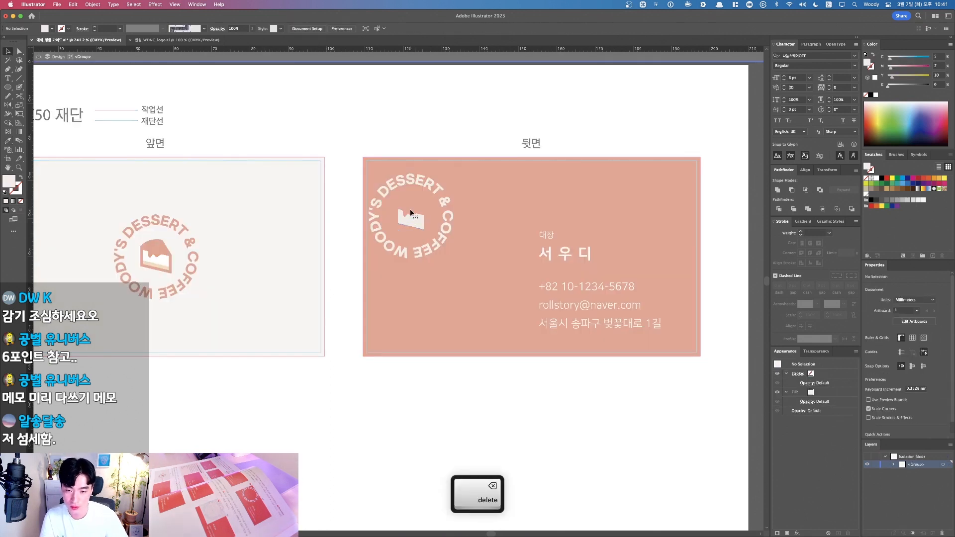
left_click(411, 214)
key("BackSpace")
key("Escape")
Step: Enlarge the cream lettering ring and place it overhanging the back card's top-left edge
left_click_drag(447, 230, 495, 277)
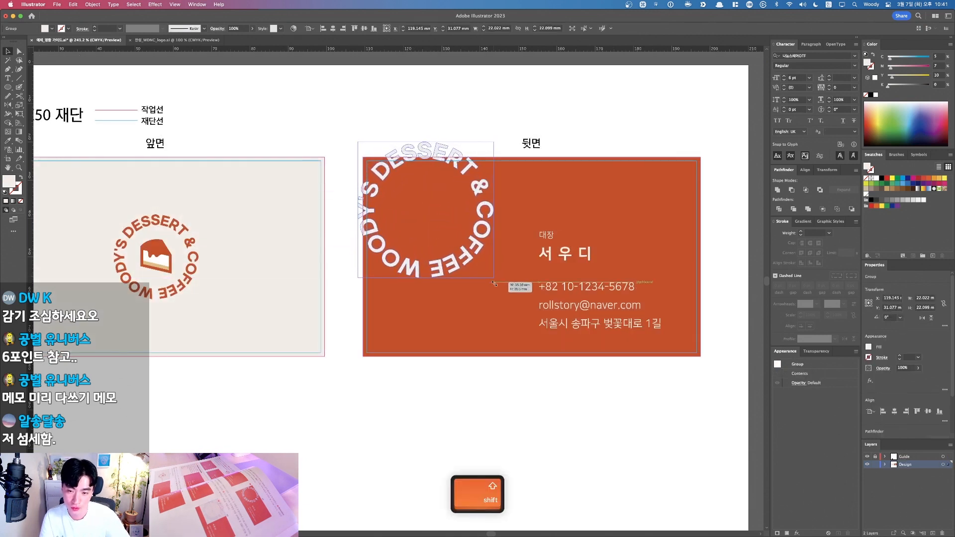
left_click(487, 225)
mouse_move(488, 225)
left_mouse_down()
mouse_move(474, 214)
mouse_move(482, 227)
left_mouse_up()
left_click(428, 210)
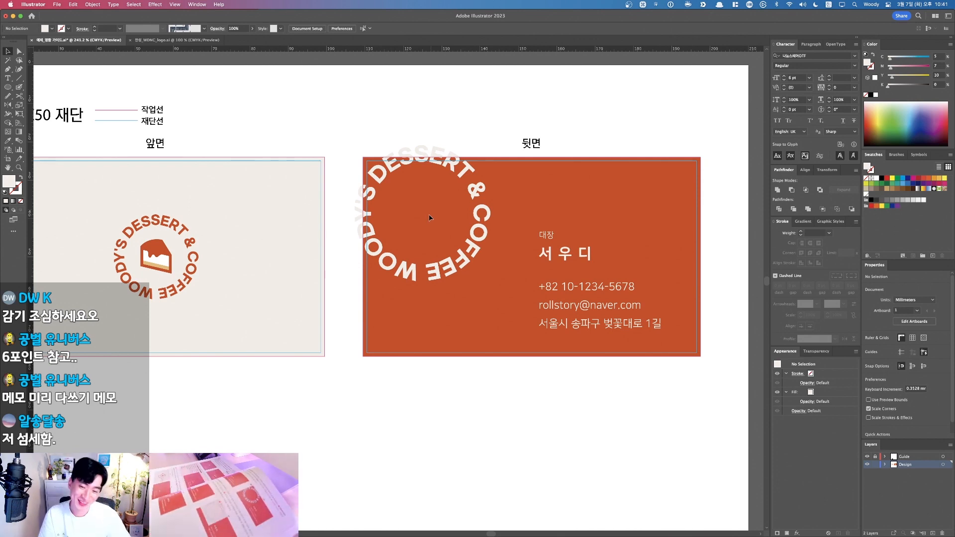
left_click_drag(266, 106, 550, 299)
key("F1")
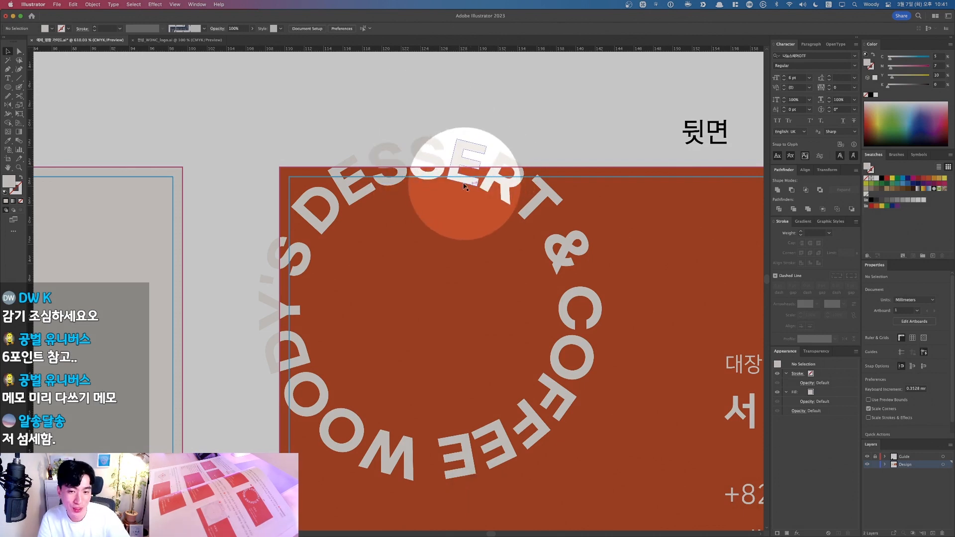
key("F1")
scroll(445, 247, "down", 5)
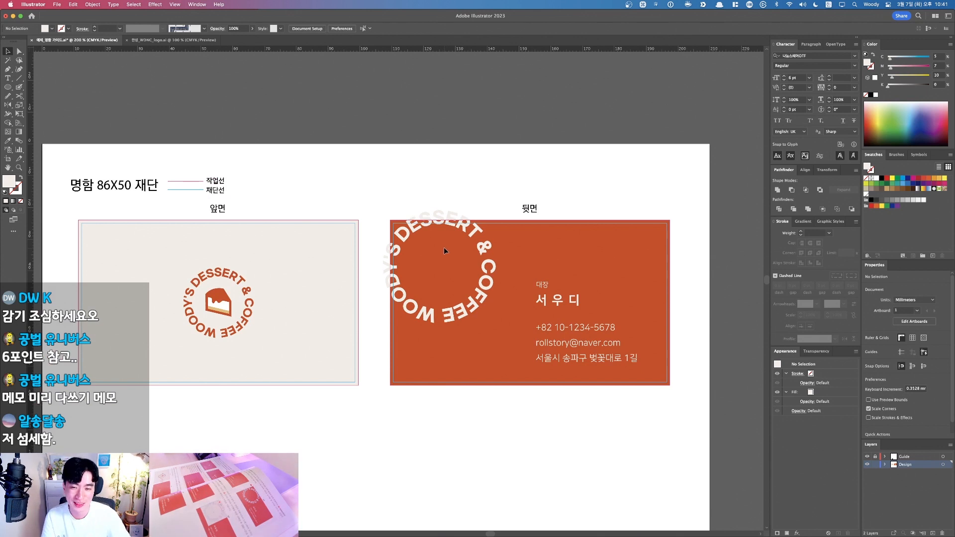
Step: Draw a rectangle over the back card and clip the lettering to it with Cmd+7
key("v")
left_click_drag(8, 87, 40, 88)
left_click_drag(420, 265, 390, 220)
left_click_drag(507, 261, 278, 249)
key("v")
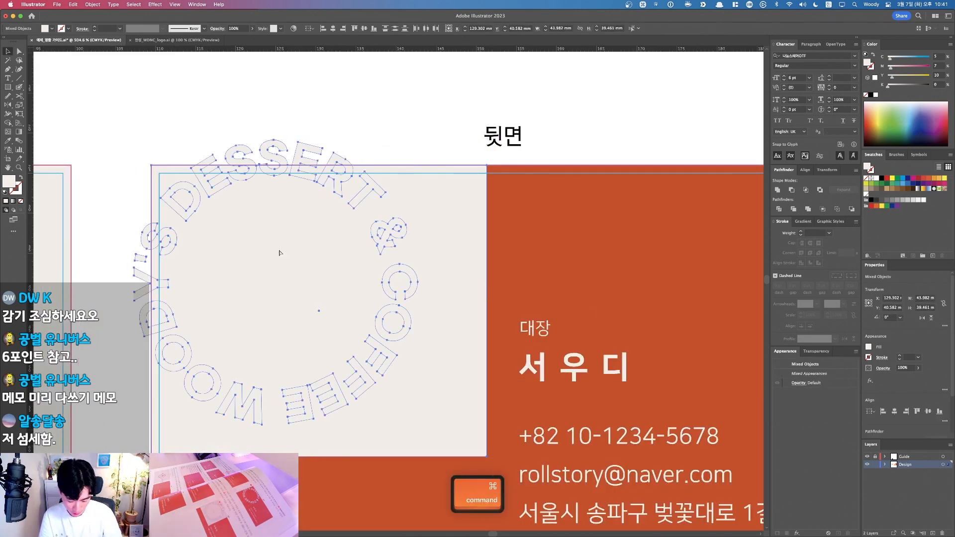
key("super+7")
left_click(571, 218)
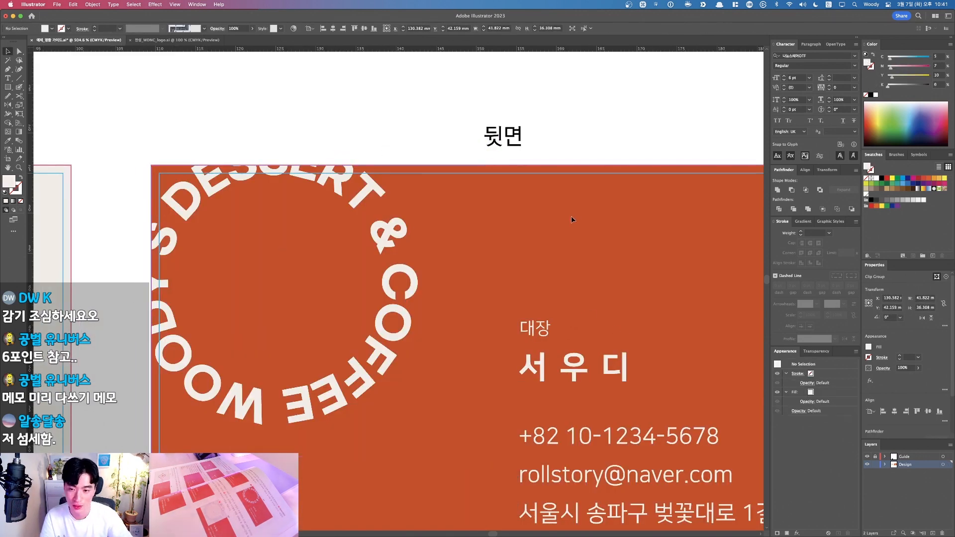
Step: Zoom in closely on the clipped DESSERT lettering to check the trim
scroll(566, 226, "down", 1)
key("space")
left_click_drag(214, 131, 491, 352)
key("F1")
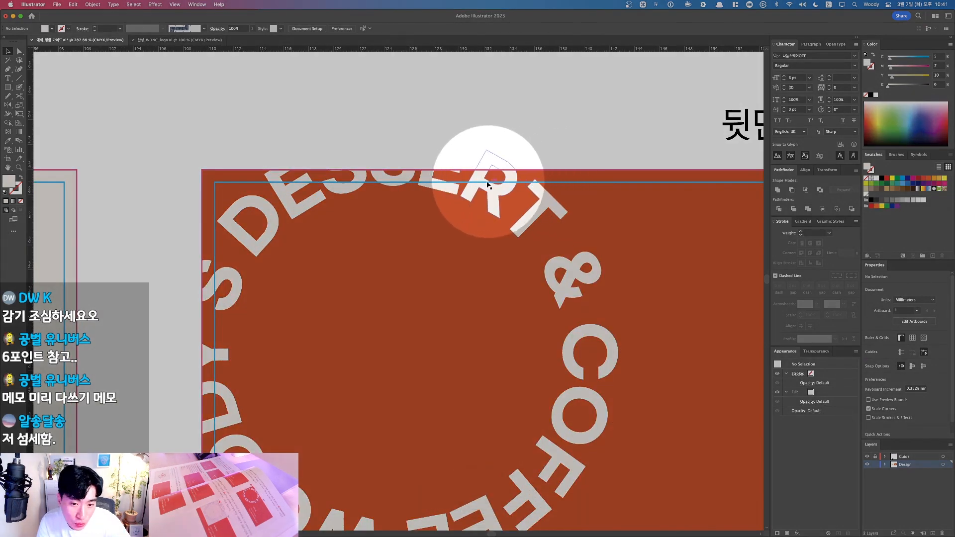
key("F1")
left_click_drag(495, 185, 567, 227)
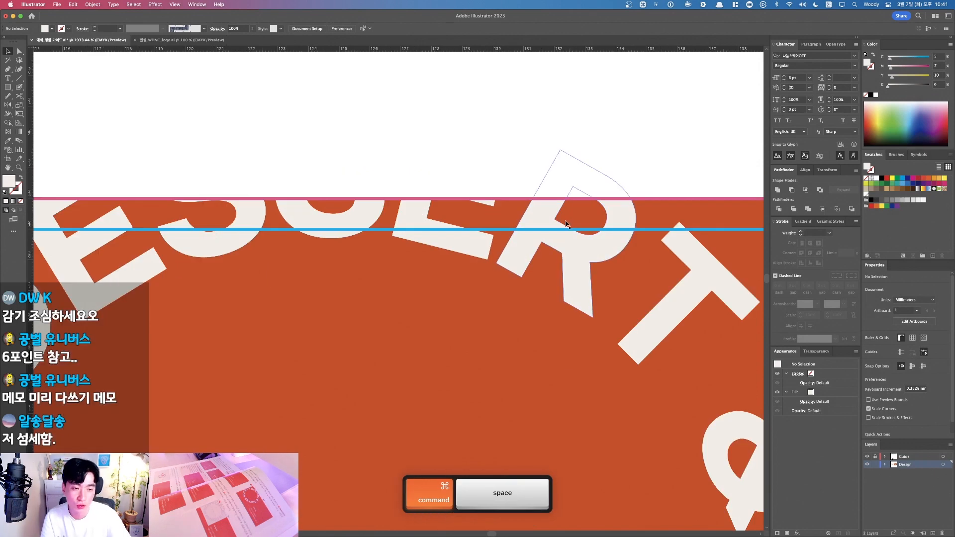
key("F1")
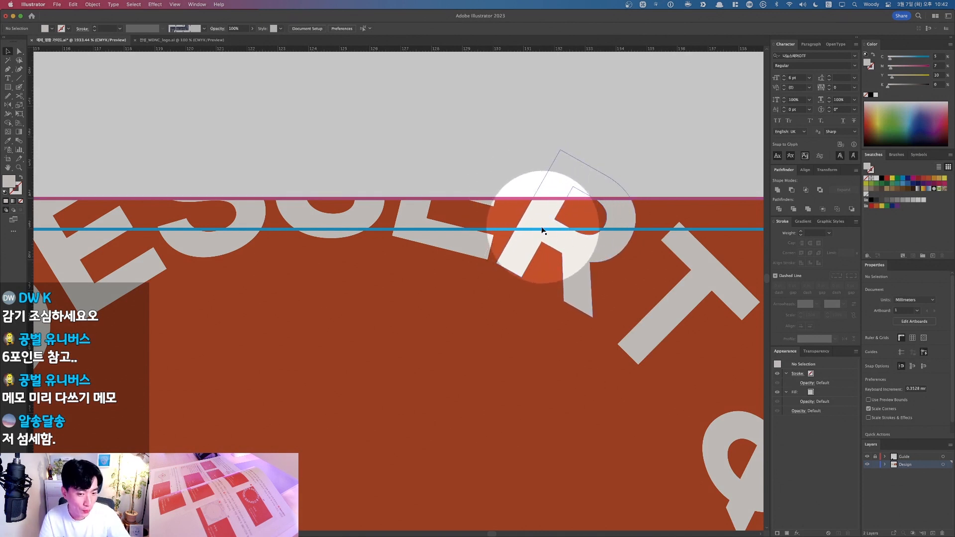
key("F1")
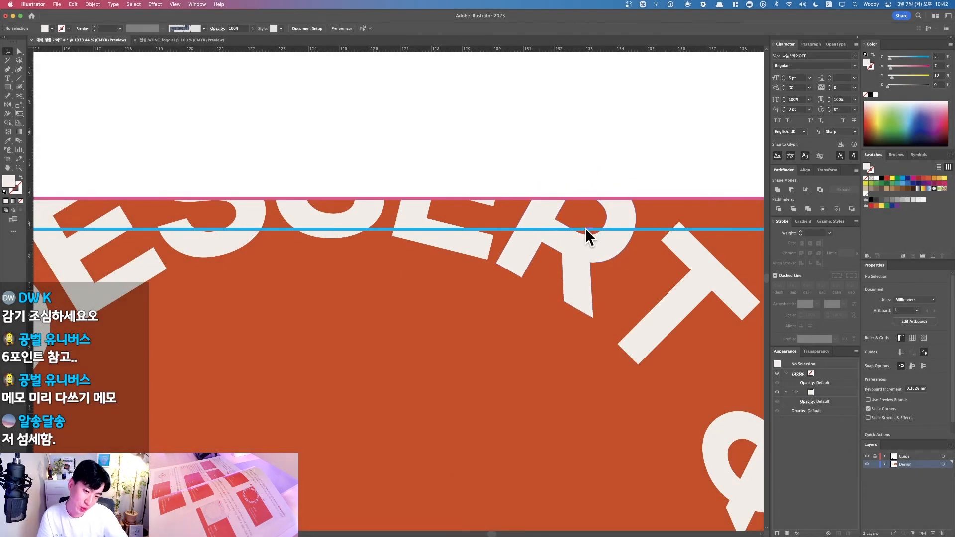
Step: Select the clipped lettering and briefly enter its group to inspect the clip
left_click(598, 253)
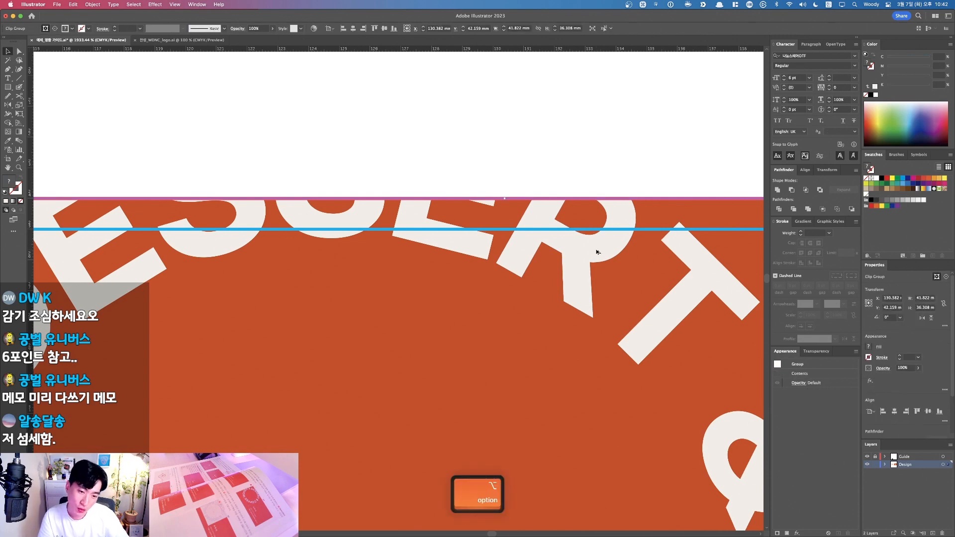
scroll(597, 252, "down", 3)
left_click_drag(591, 288, 505, 216)
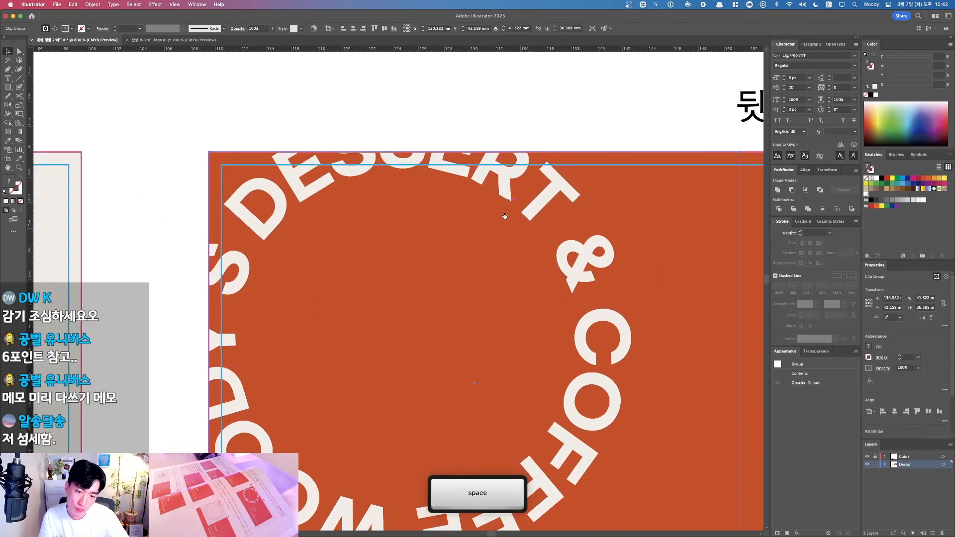
double_click(505, 185)
key("Escape")
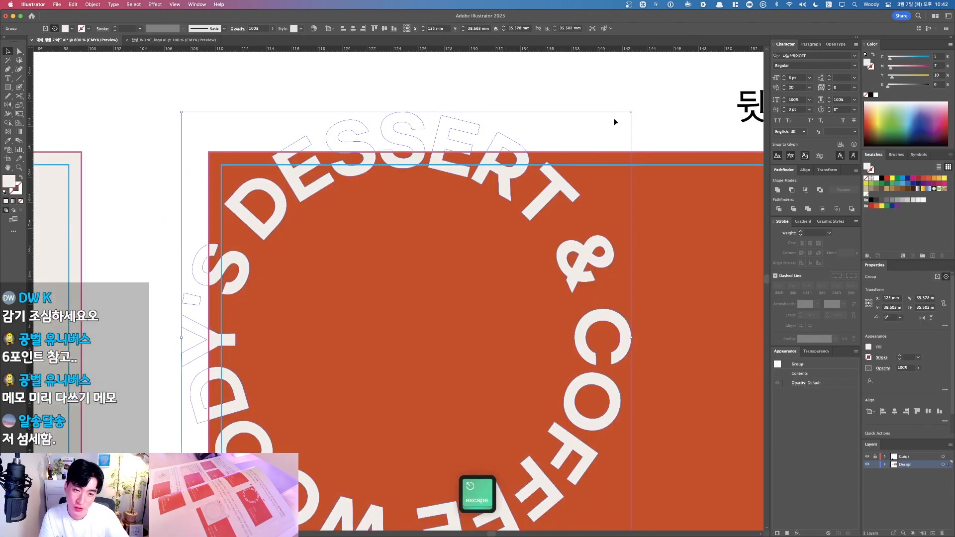
double_click(505, 185)
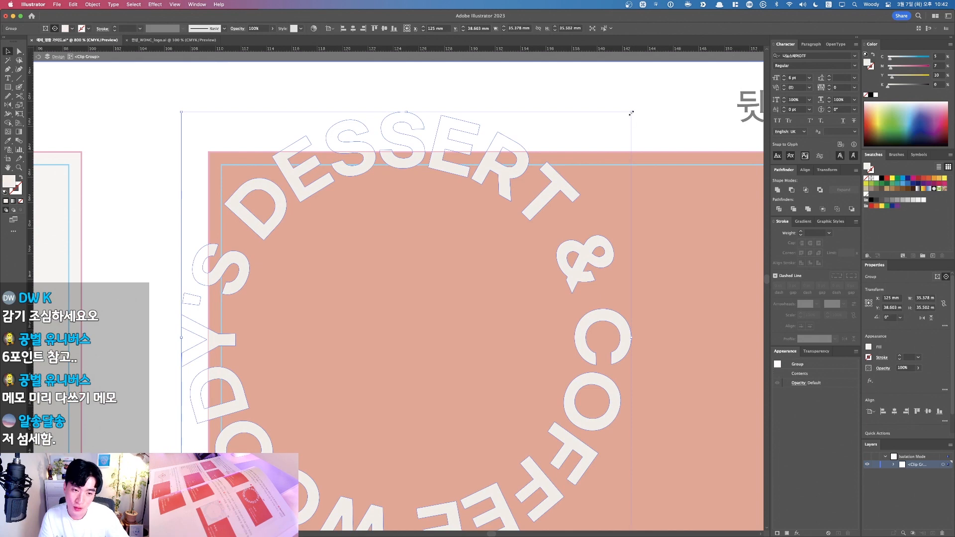
key("Escape")
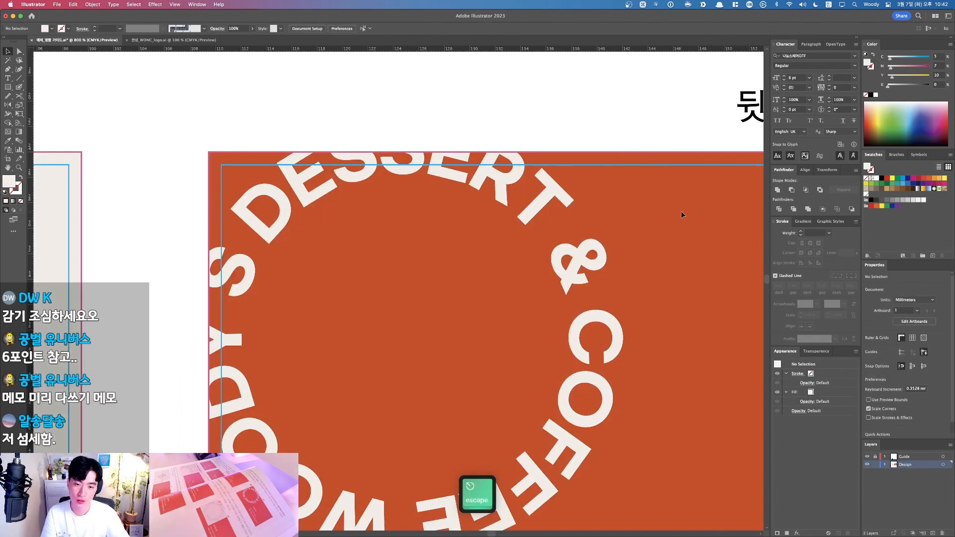
Step: Fit the whole artboard in view with Cmd+1
scroll(682, 214, "down", 3)
left_click_drag(666, 223, 408, 216)
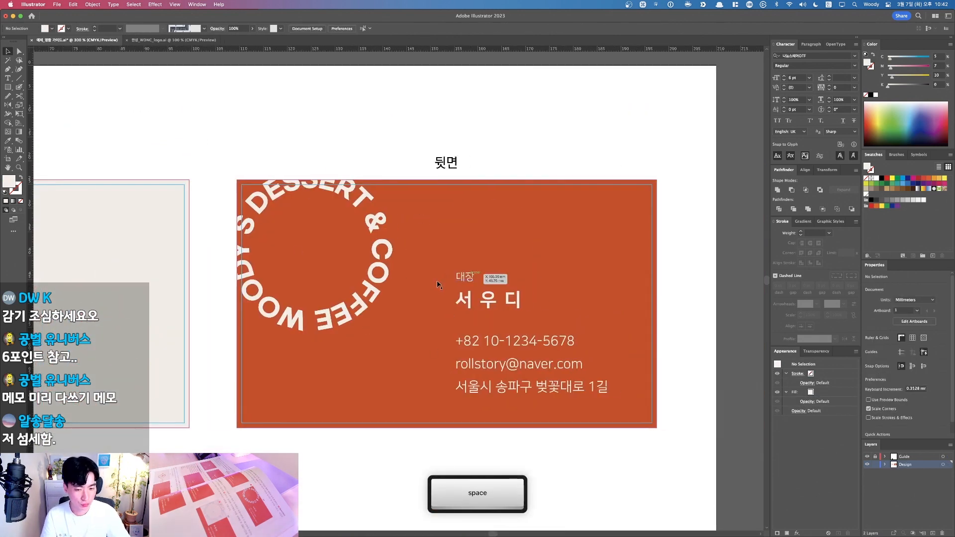
key("super")
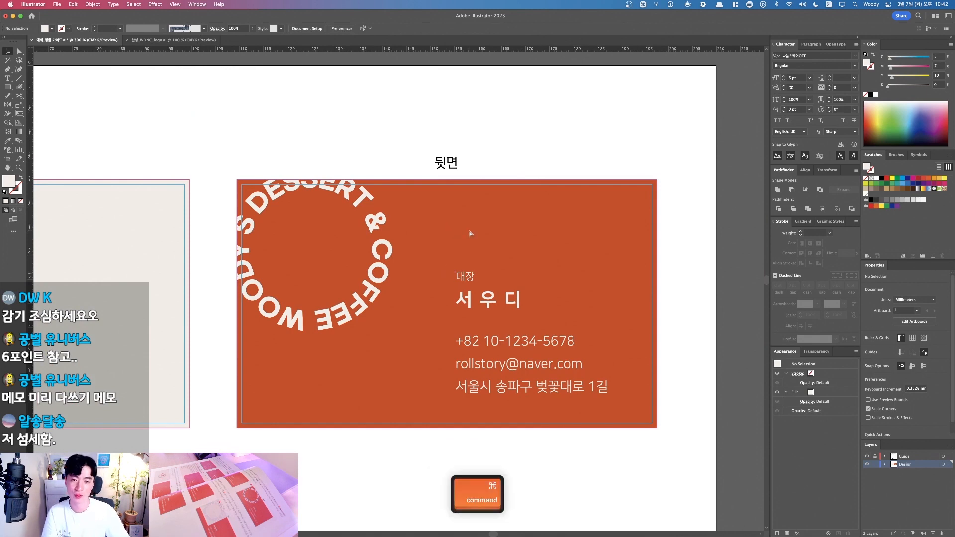
key("super+1")
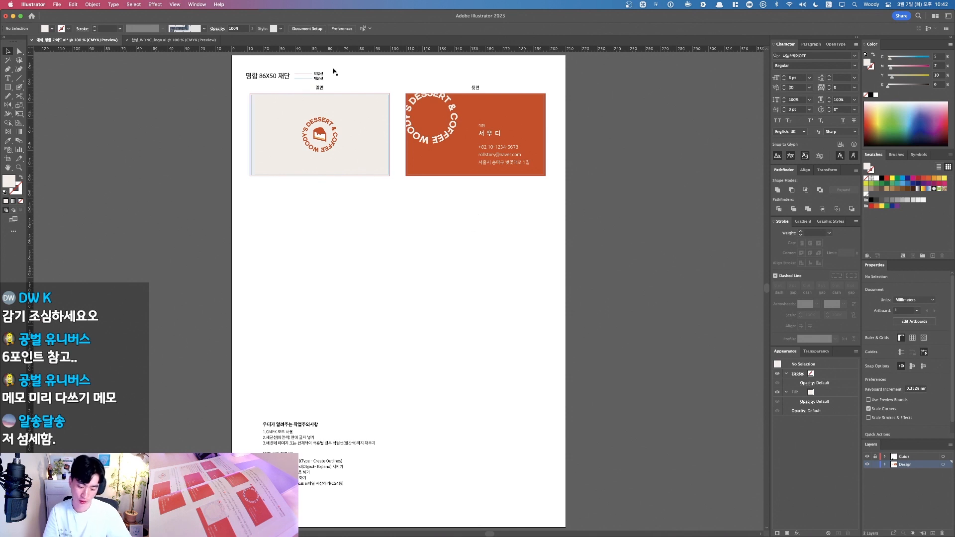
Step: Resize the clipped lettering on the back card by dragging its corner handle
left_click(450, 136)
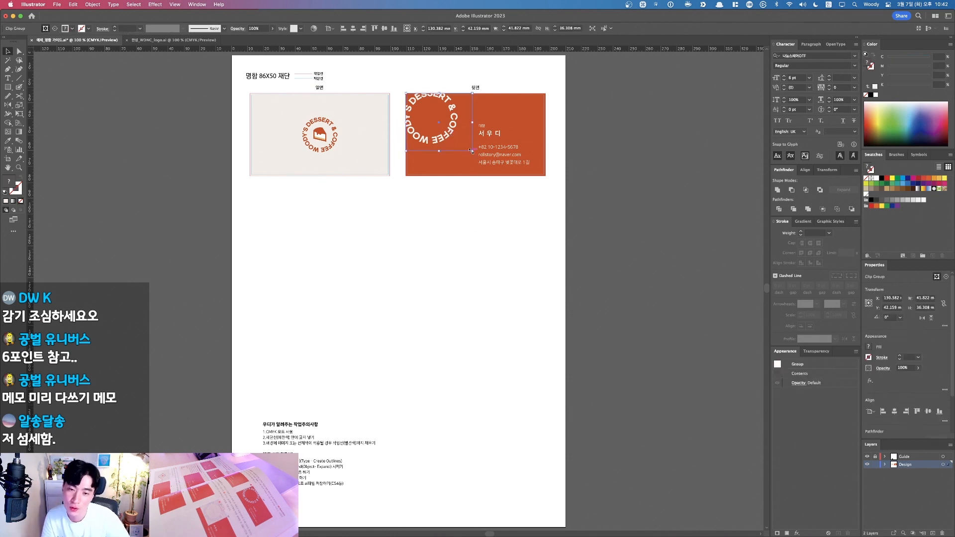
left_click_drag(471, 151, 486, 172)
left_click(508, 217)
key("space")
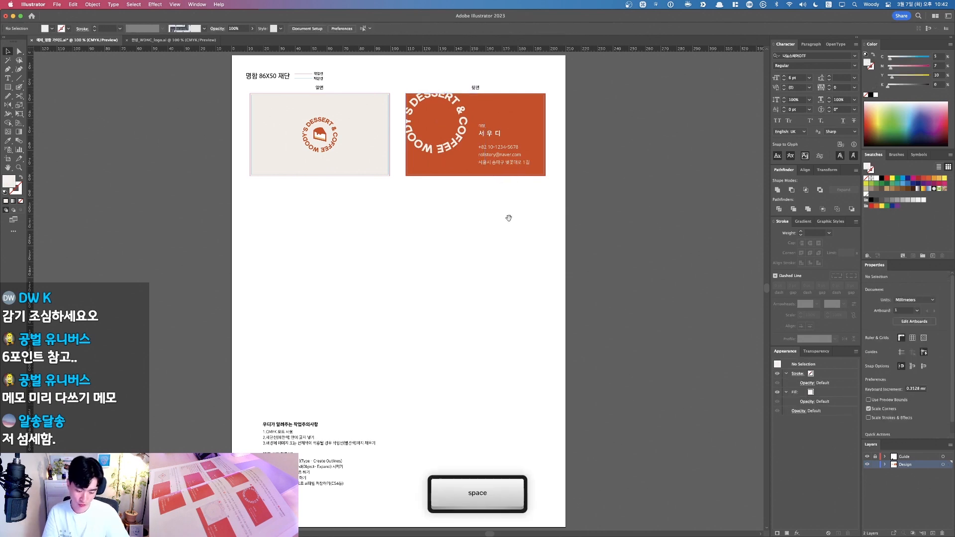
left_click_drag(509, 218, 537, 267)
left_click_drag(318, 117, 358, 227)
key("shift+b")
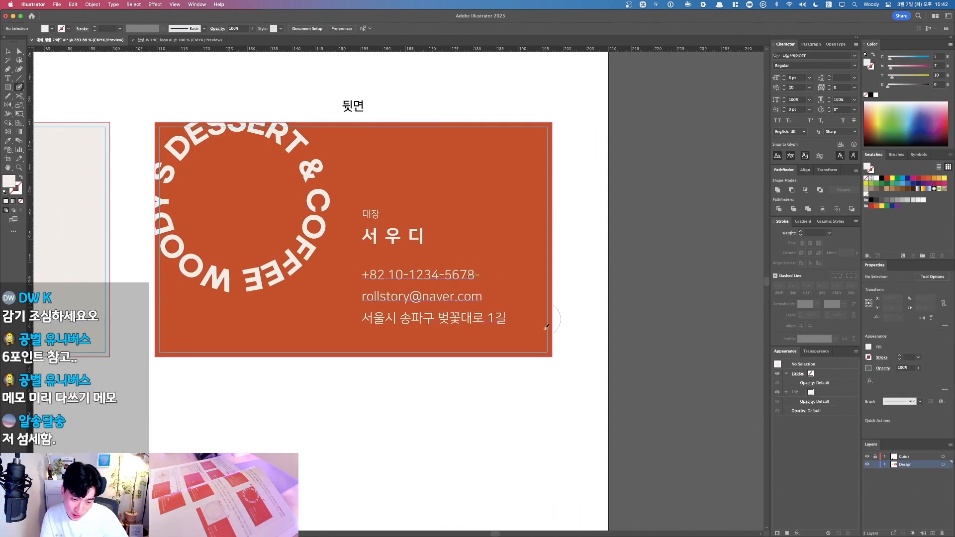
key("F1")
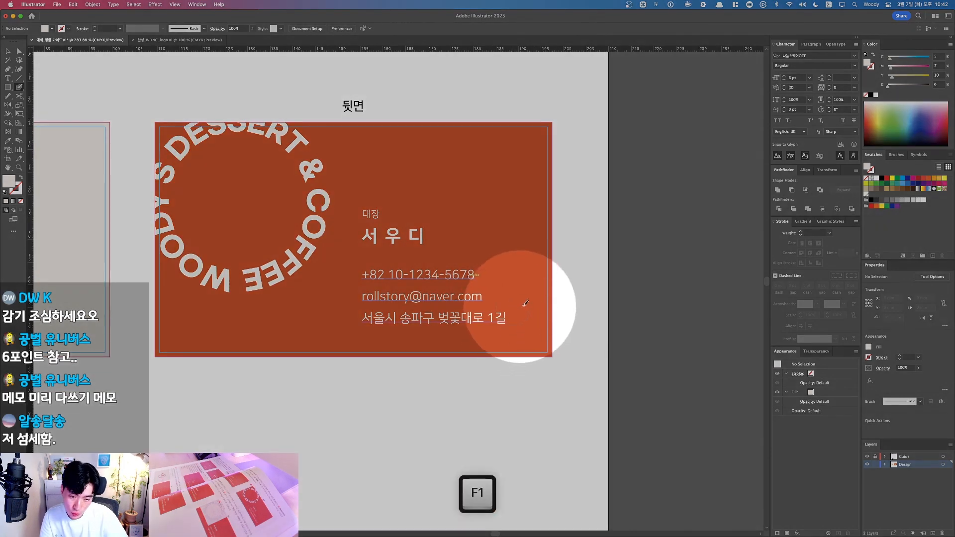
key("F1")
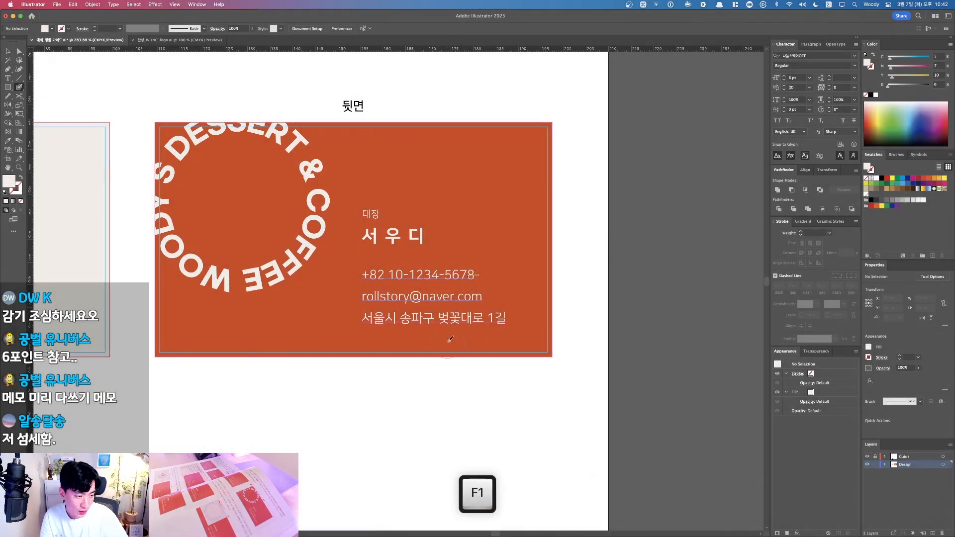
Step: Isolate the contact text selection and nudge it two steps right and down, then one step left
key("v")
left_click_drag(472, 342, 356, 205)
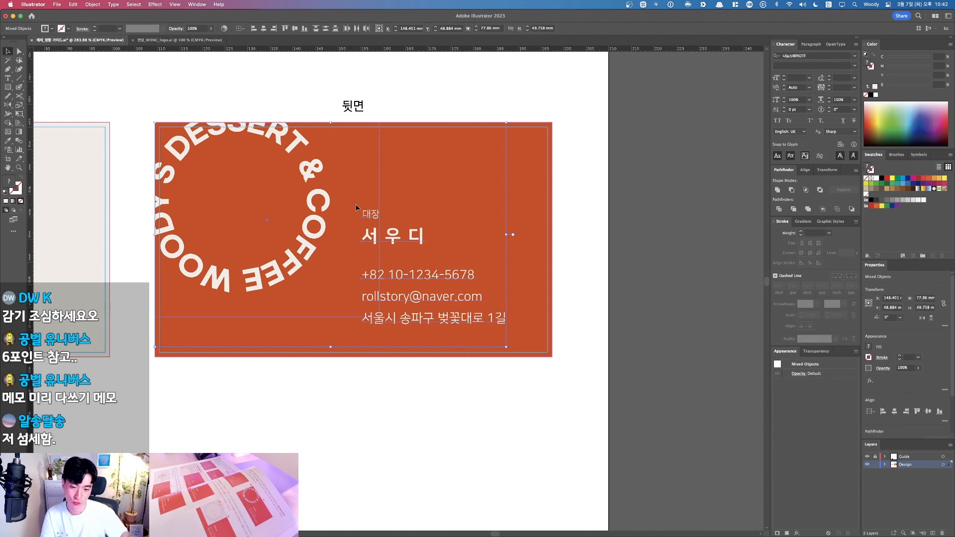
left_click(416, 156, "shift")
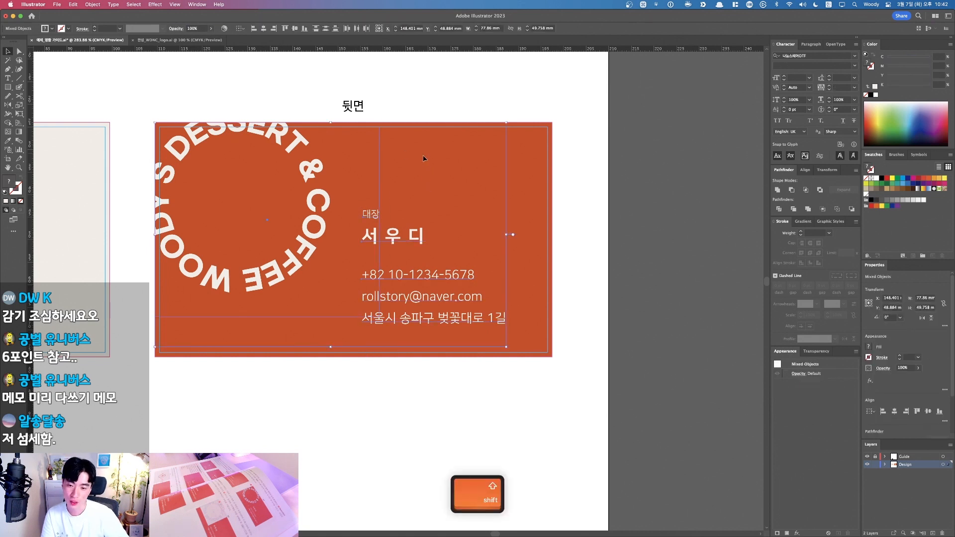
key("Right")
key("Right")
key("Right")
key("Right")
key("Right")
key("Right")
key("Right")
key("Right")
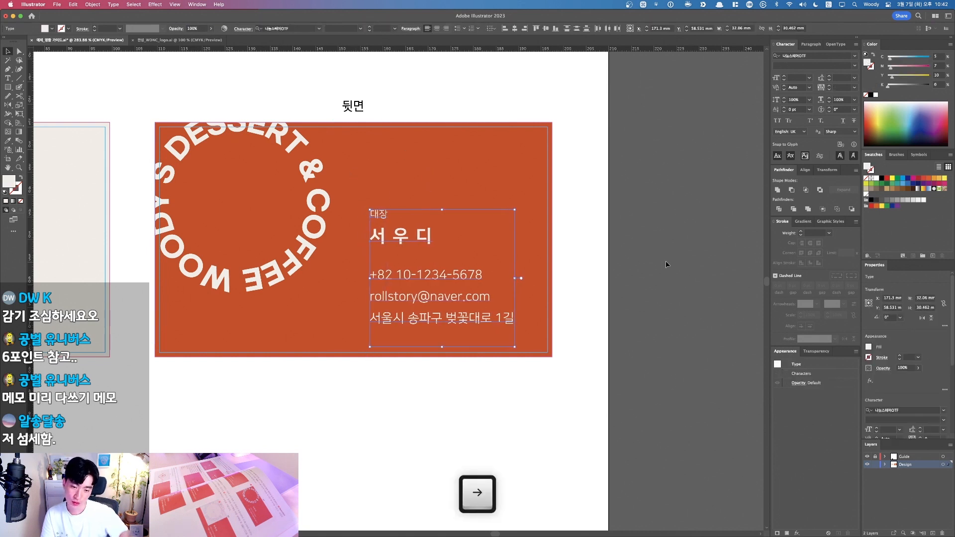
key("Right")
key("Down")
key("Down")
key("Down")
key("Down")
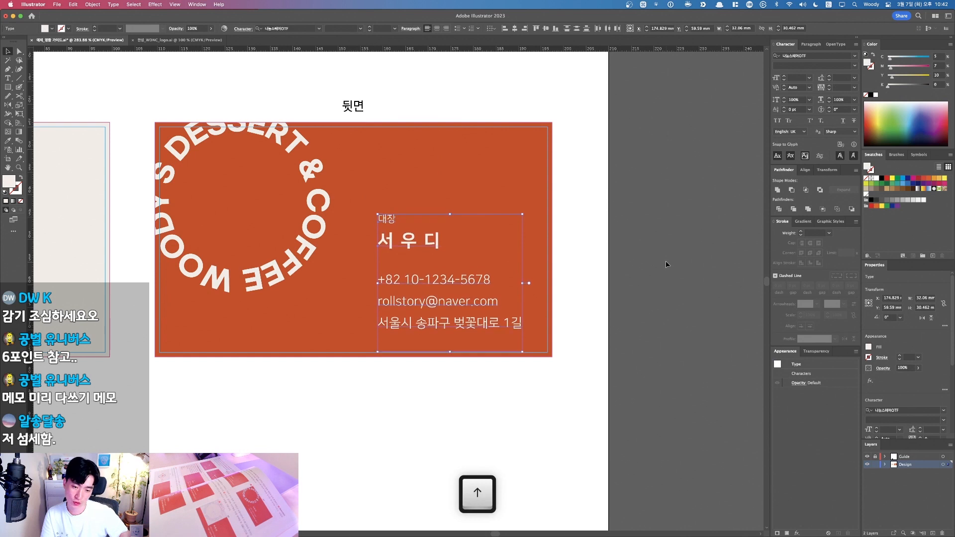
key("Down")
key("Left")
Step: Deselect the text, view the artboard at 100% with Cmd+1, and pan slightly to frame both cards
left_click(573, 419)
key("F1")
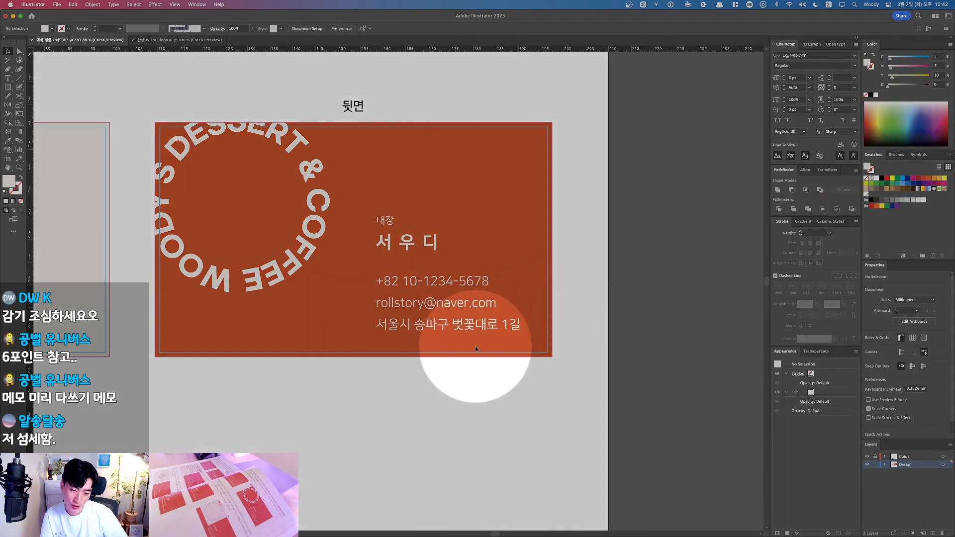
key("F1")
key("alt")
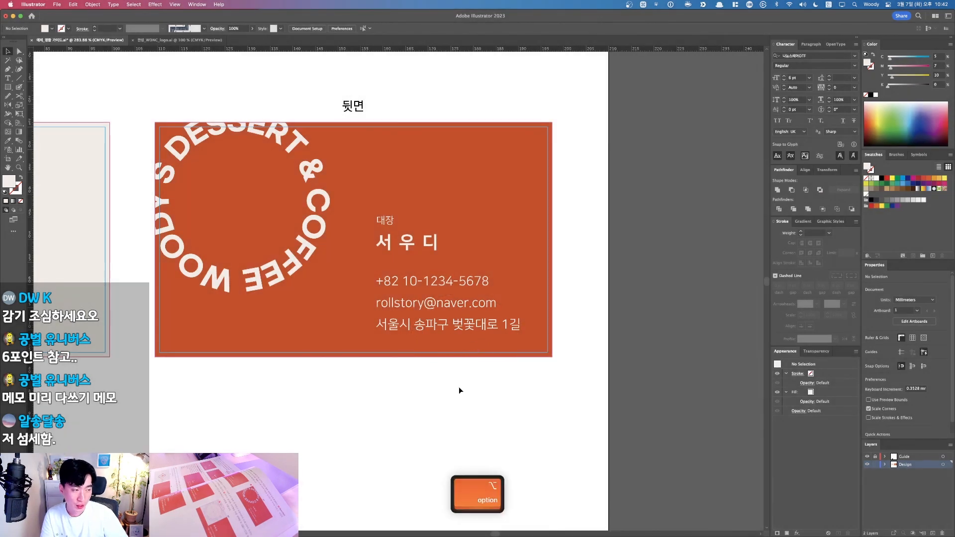
key("super+1")
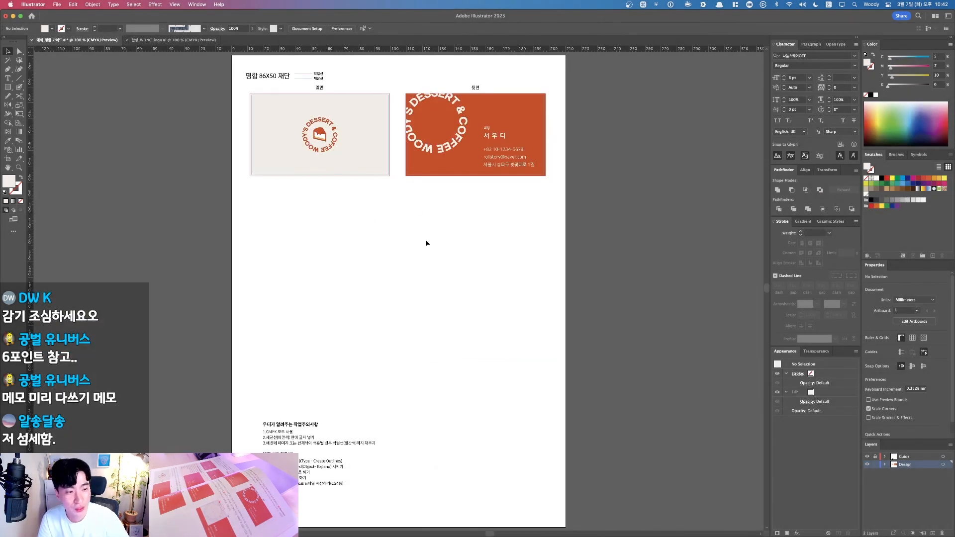
left_click_drag(387, 240, 416, 256)
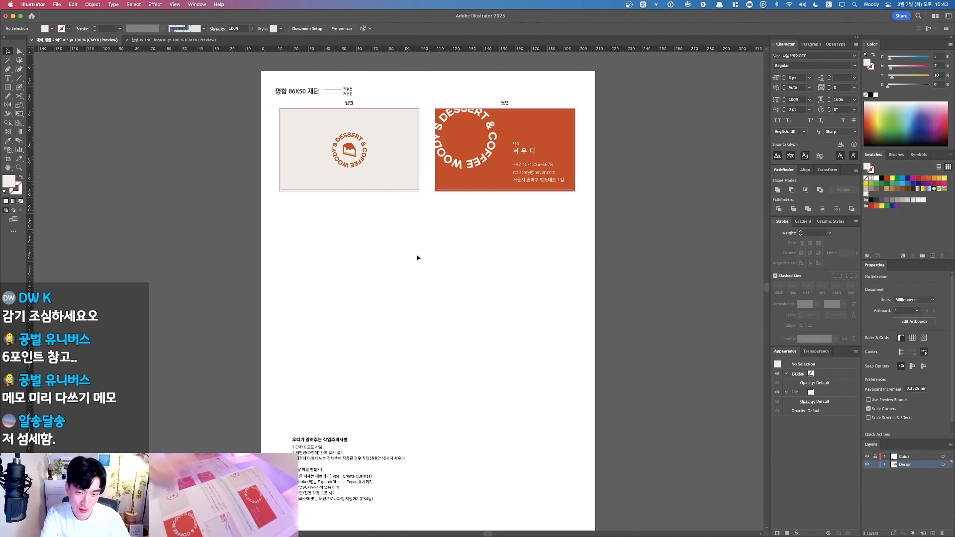
Step: Zoom in and pan around the two business cards to inspect them
left_click_drag(392, 224, 442, 293)
left_click_drag(274, 149, 661, 373)
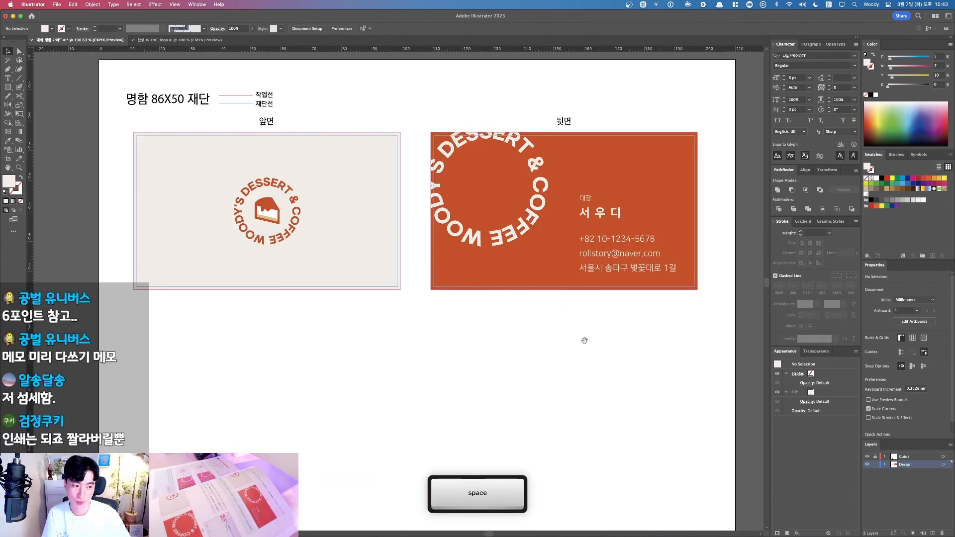
left_click_drag(505, 330, 553, 335)
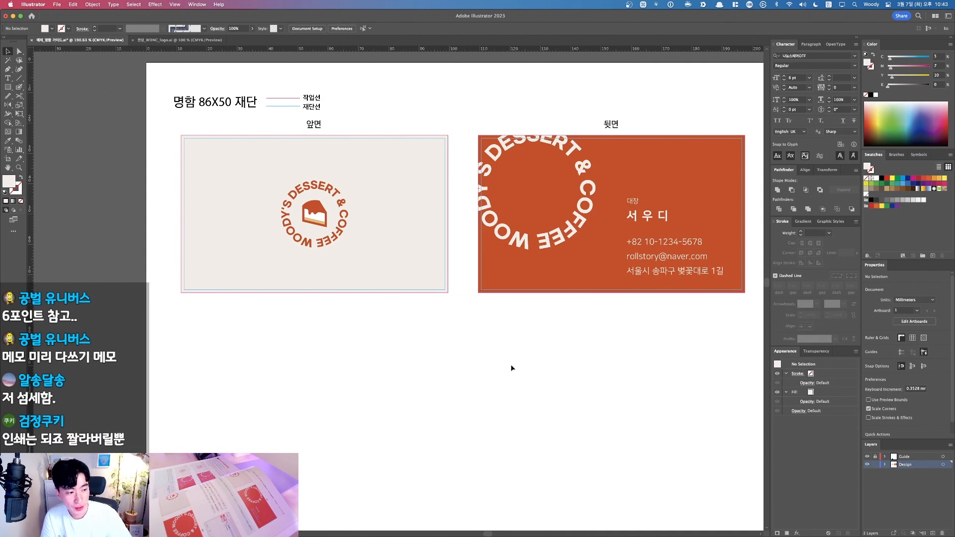
left_click_drag(505, 360, 501, 358)
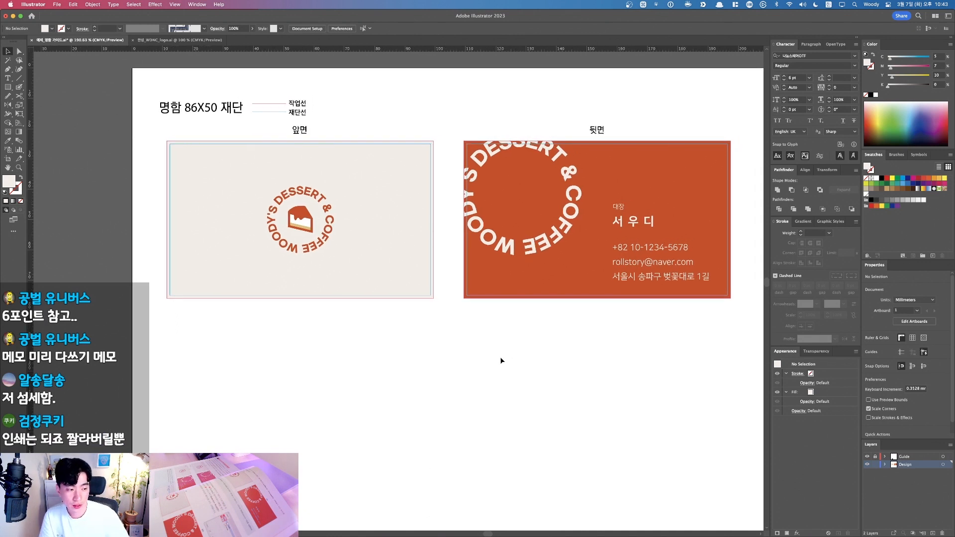
left_click_drag(500, 357, 526, 358)
key("v")
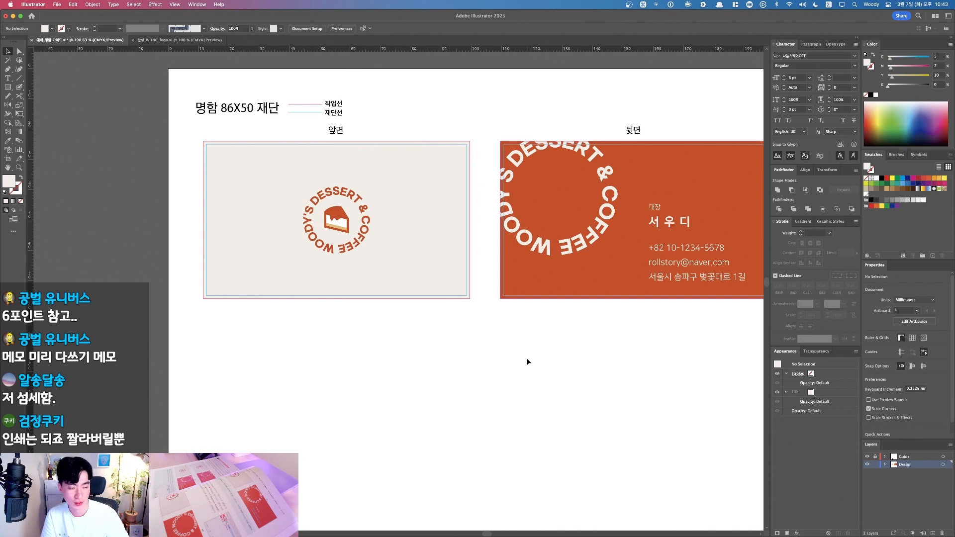
left_click_drag(507, 357, 511, 357)
key("v")
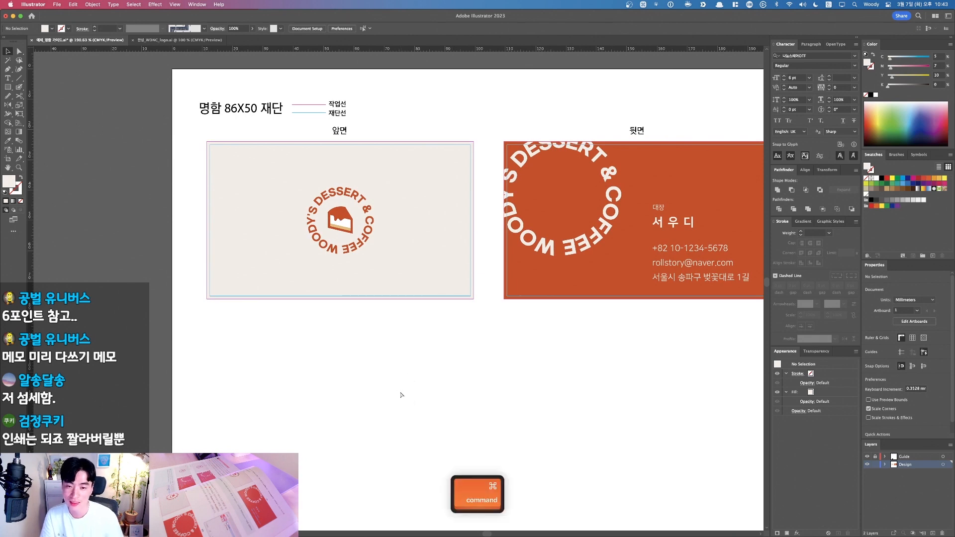
Step: Zoom out to the whole page, then pan down to the work-notes checklist at the bottom
key("super+minus")
key("super+equal")
key("super+minus")
key("super+minus")
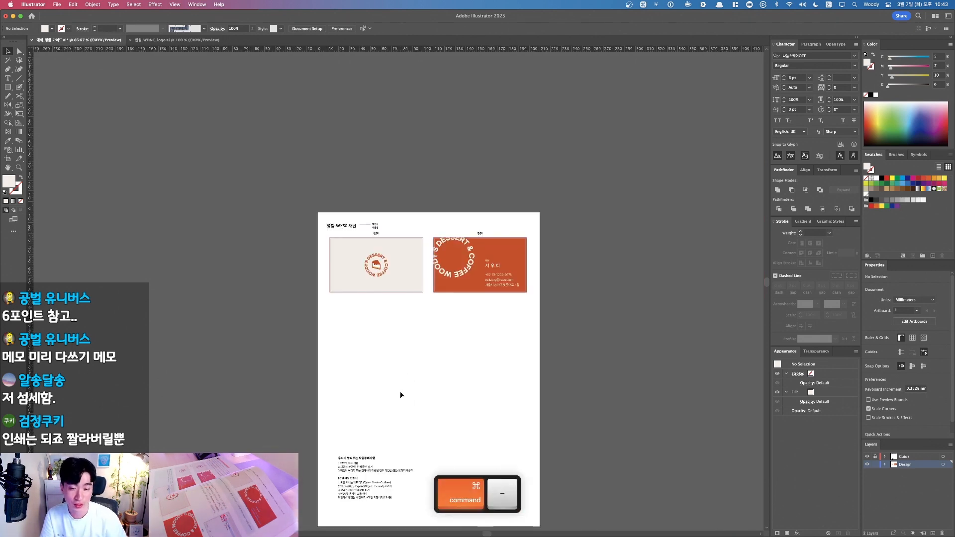
left_click_drag(249, 188, 607, 369)
left_click_drag(378, 370, 457, 373)
left_click_drag(180, 130, 588, 397)
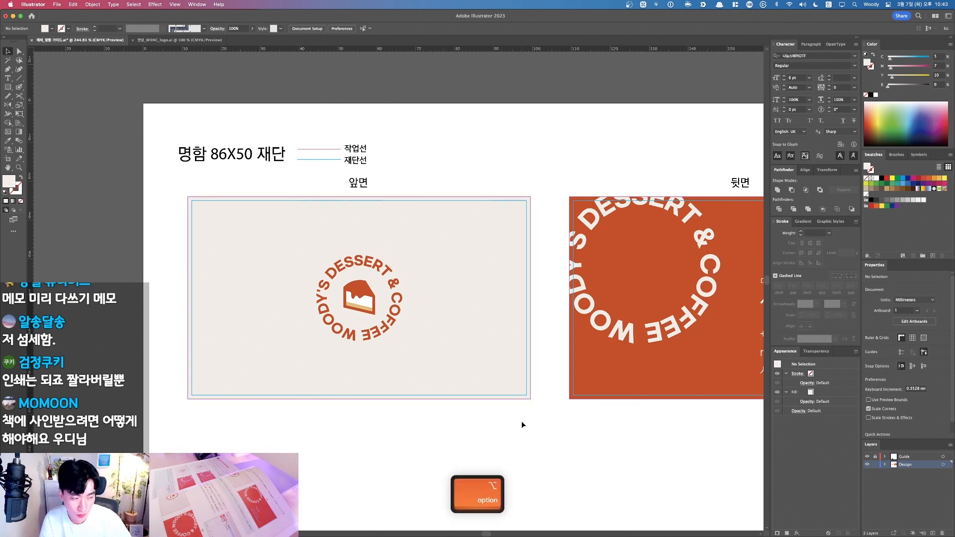
scroll(521, 422, "down", 2)
left_click_drag(503, 520, 457, 103)
left_click_drag(408, 351, 401, 235)
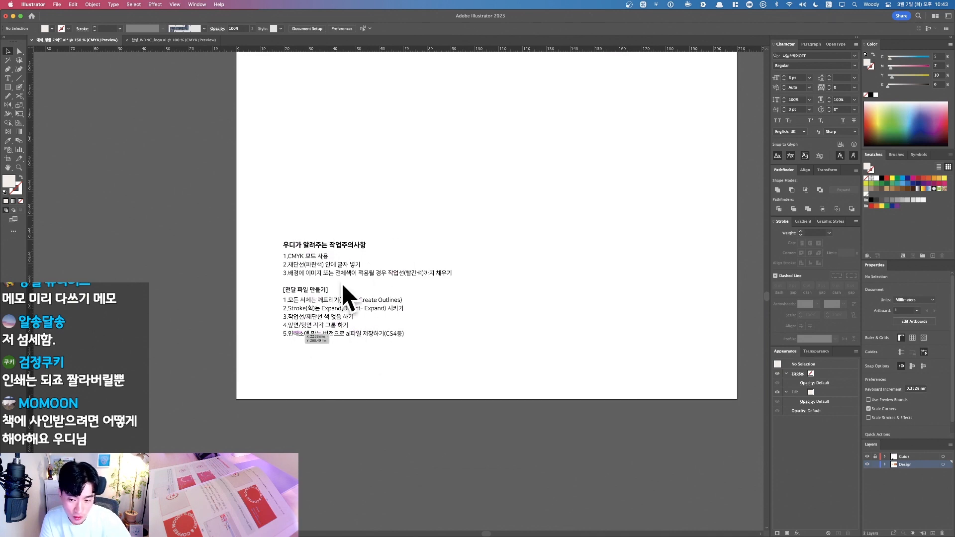
Step: Recentre the cards and unlock all locked artwork, including the orange background, with Option+Cmd+2
left_click_drag(468, 199, 473, 420)
left_click_drag(490, 181, 494, 317)
left_click_drag(538, 240, 511, 307)
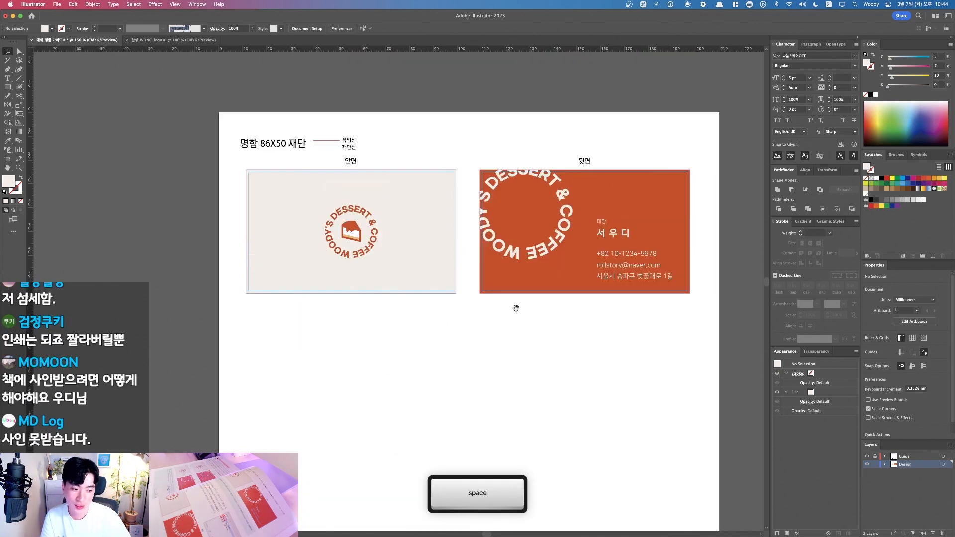
key("alt+super+2")
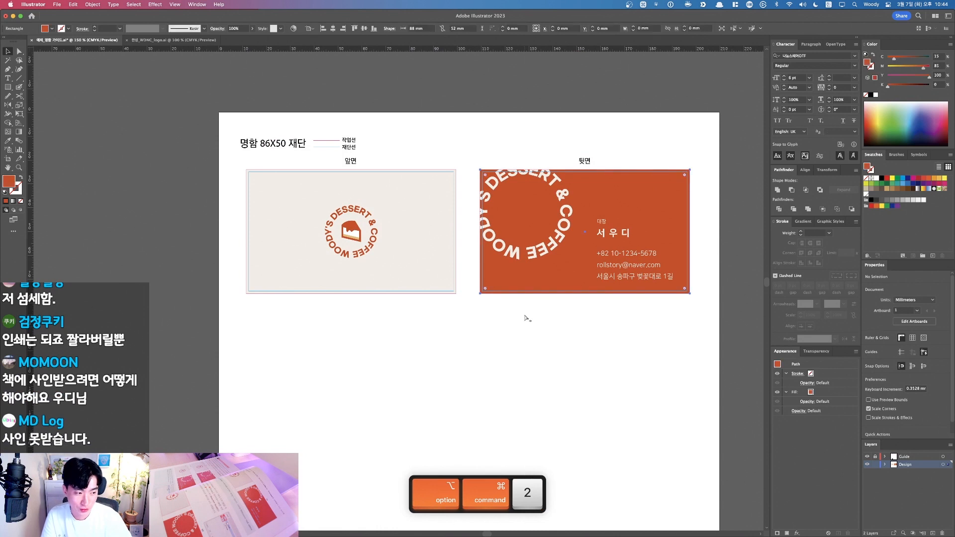
key("v")
left_click(505, 339)
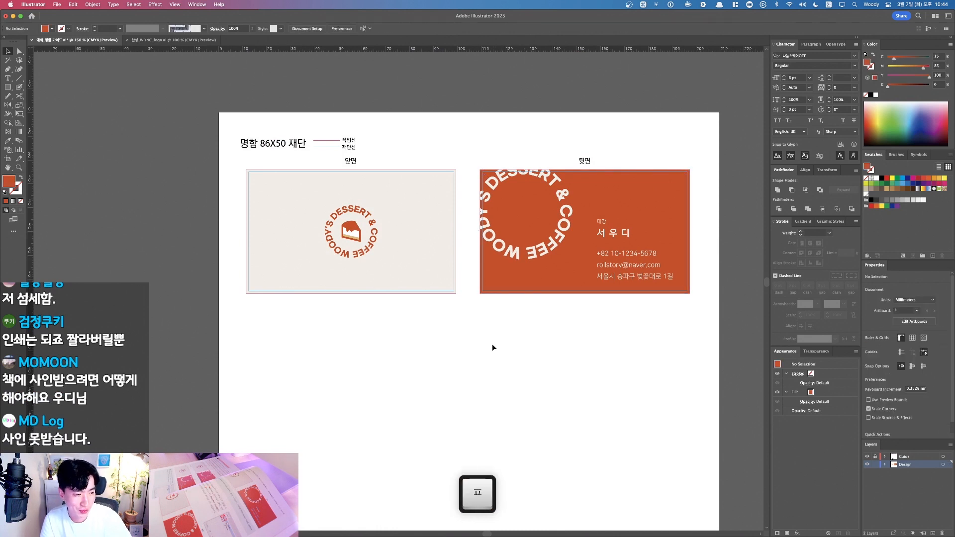
key("v")
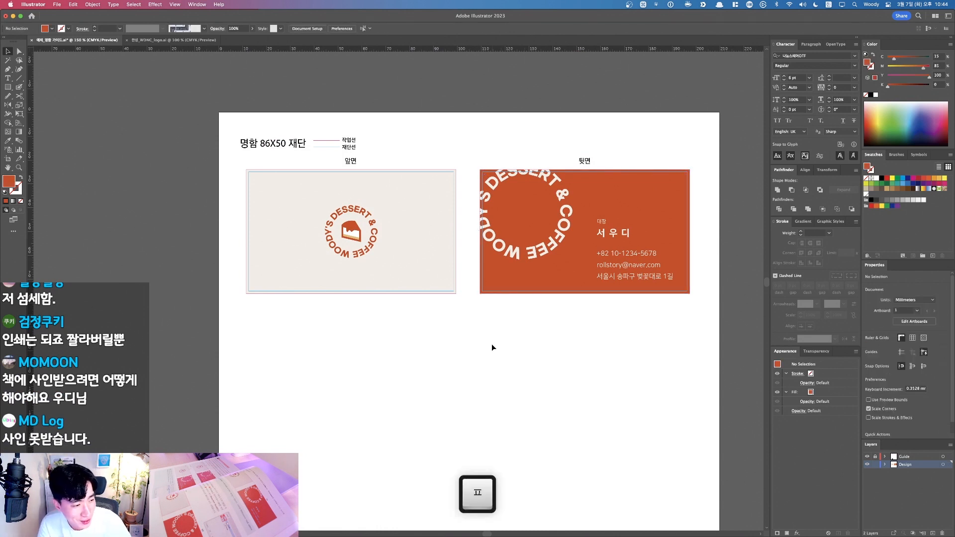
left_click_drag(486, 362, 467, 362)
key("v")
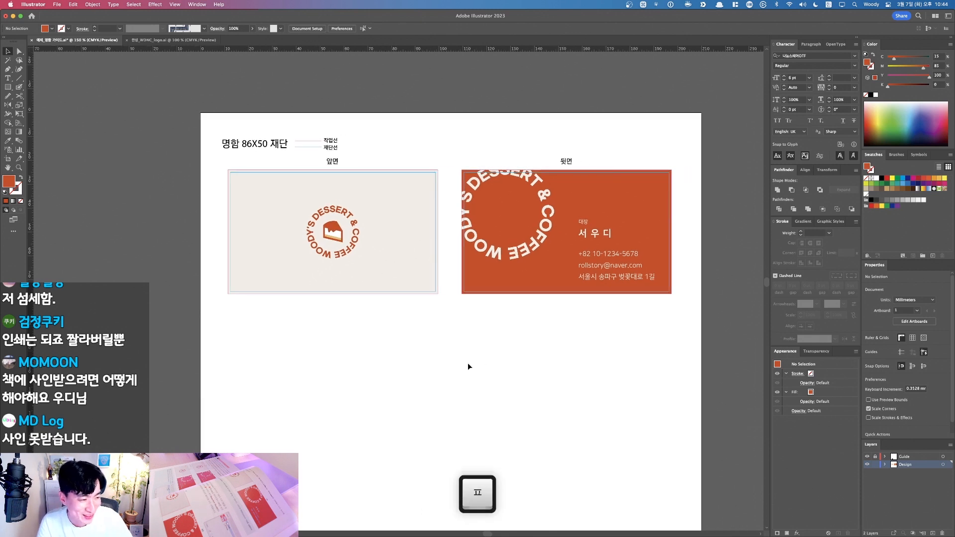
Step: Unlock any remaining artwork, toggle the Guide layer's visibility off and on, and select everything with Cmd+A
key("alt+super")
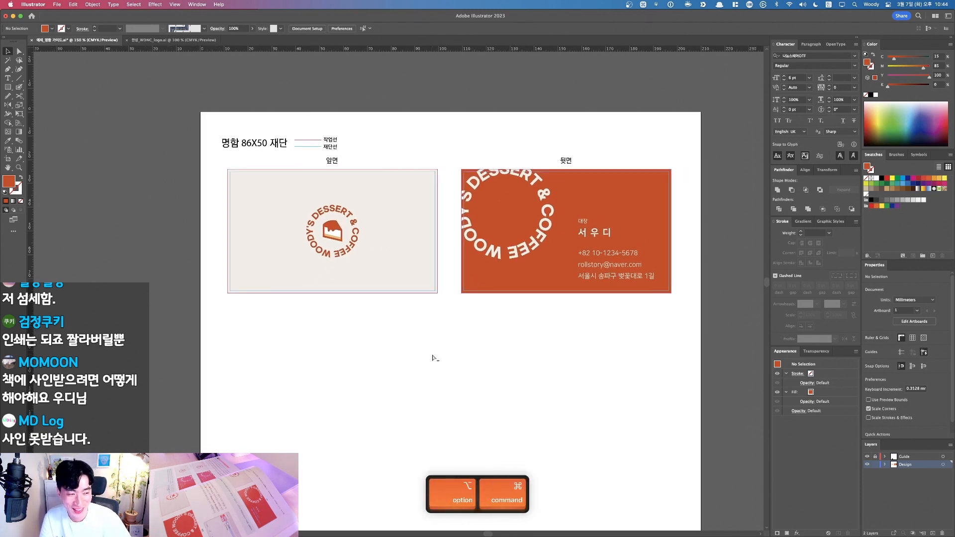
key("alt+super+2")
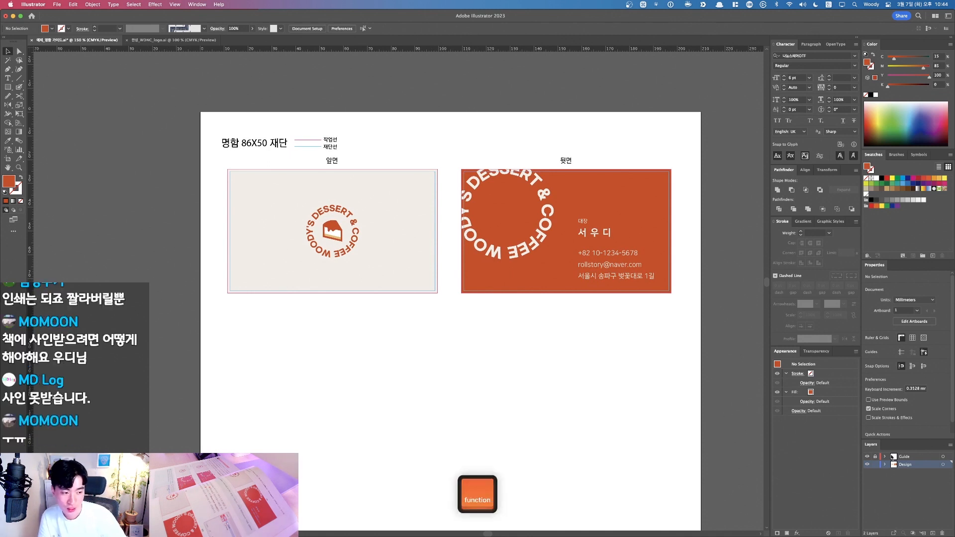
key("F1")
left_click(867, 457)
left_click(867, 456)
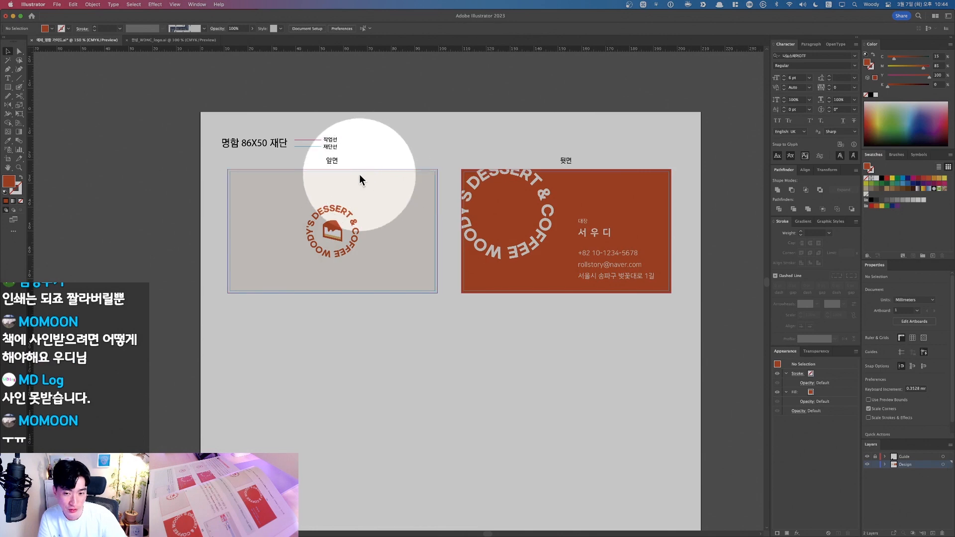
key("F1")
key("super+a")
scroll(475, 380, "down", 3)
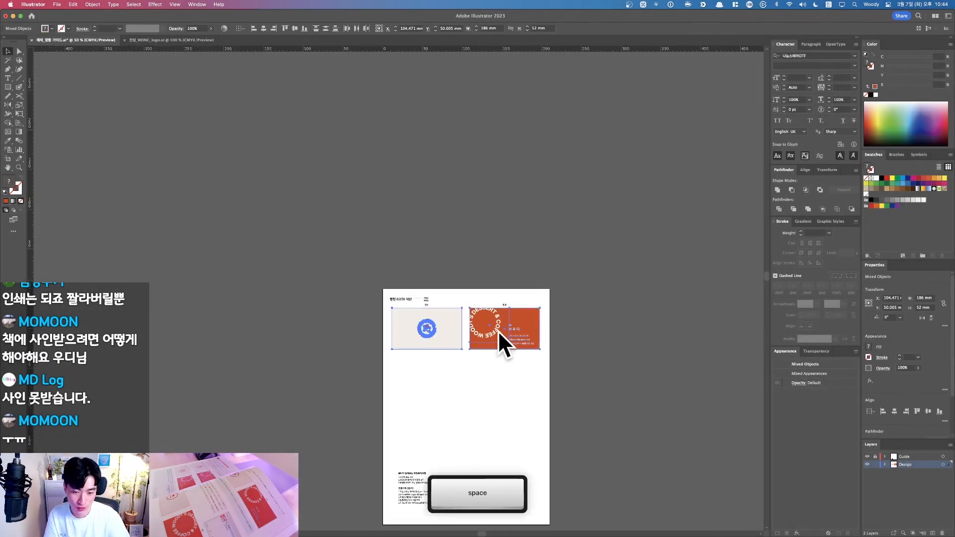
Step: Convert all selected text on both cards to outlines with Shift+Cmd+O
left_click_drag(548, 375, 634, 428)
left_click_drag(363, 413, 404, 369)
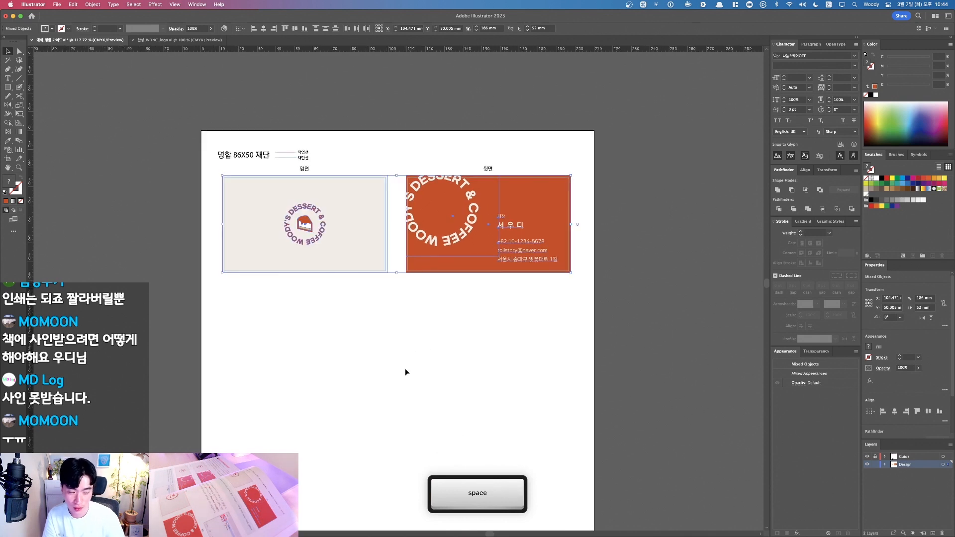
key("shift+super+o")
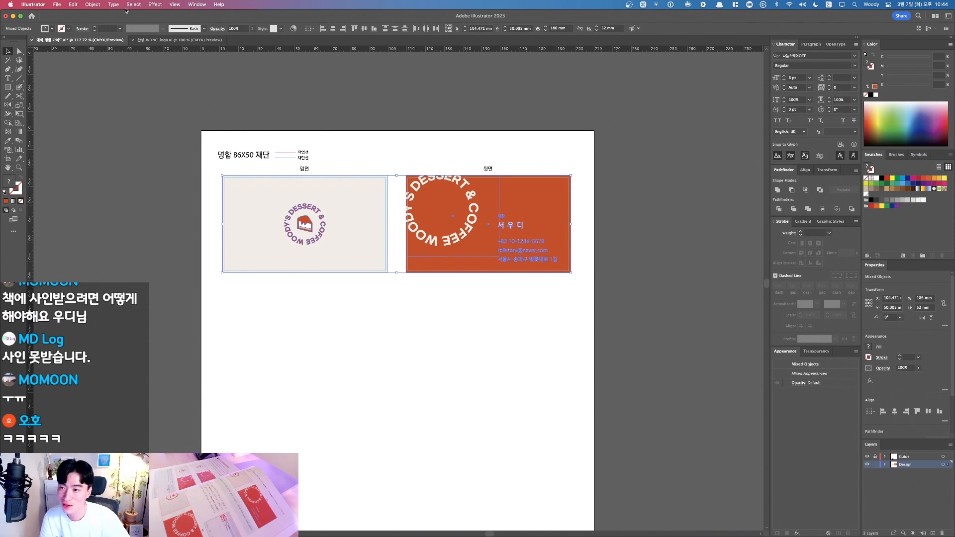
Step: Expand the selected artwork into plain shapes via Object > Expand, then deselect
left_click(92, 4)
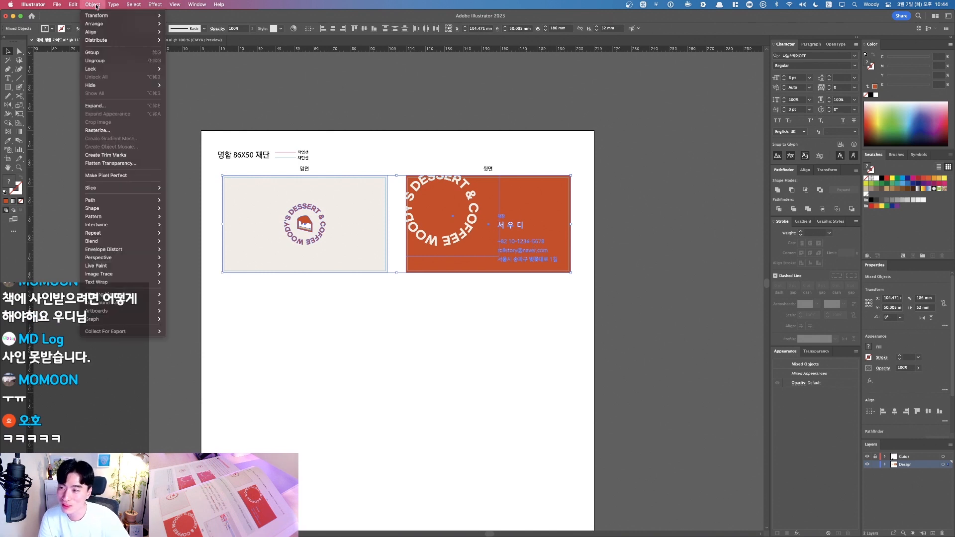
left_click(106, 107)
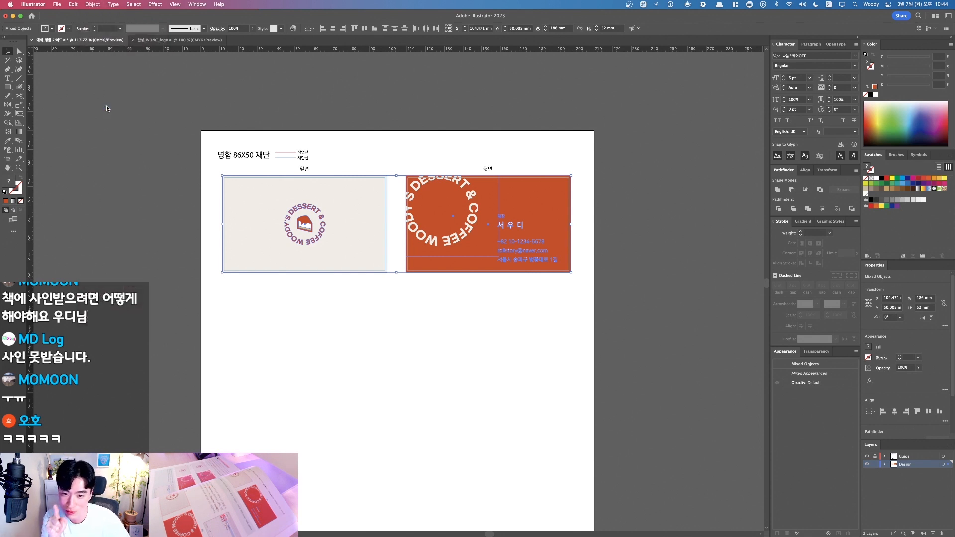
left_click(454, 324)
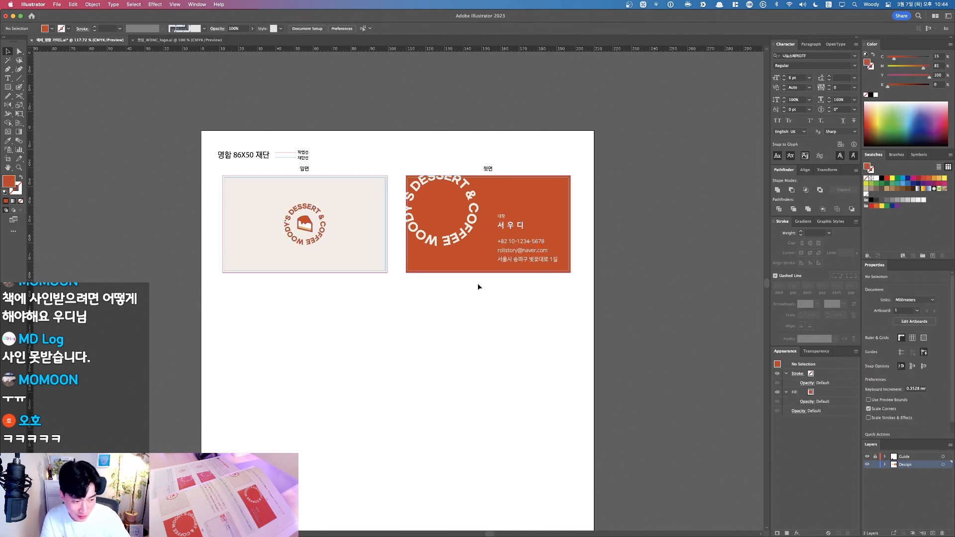
key("space")
left_click_drag(423, 374, 466, 328)
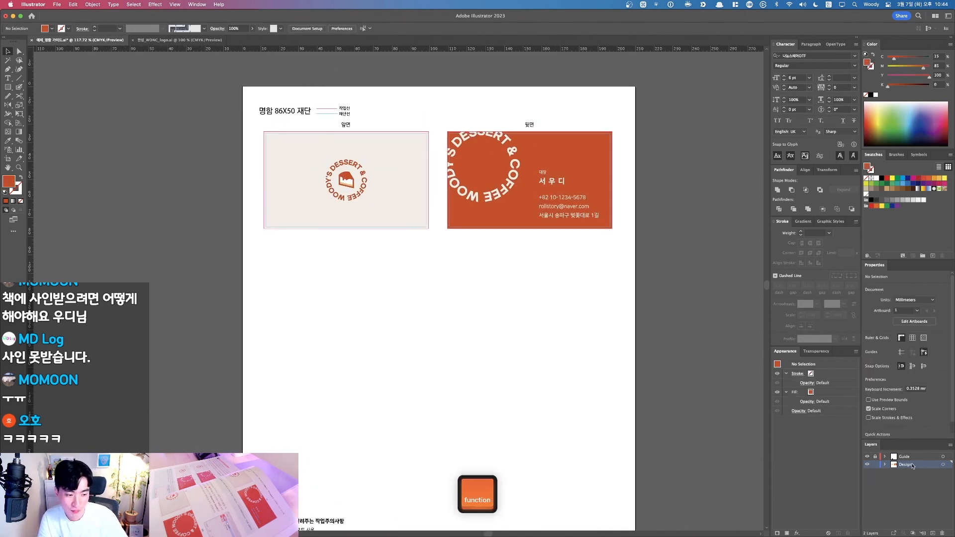
Step: In the Layers panel, lock the Design layer and unlock the Guide layer
key("F1")
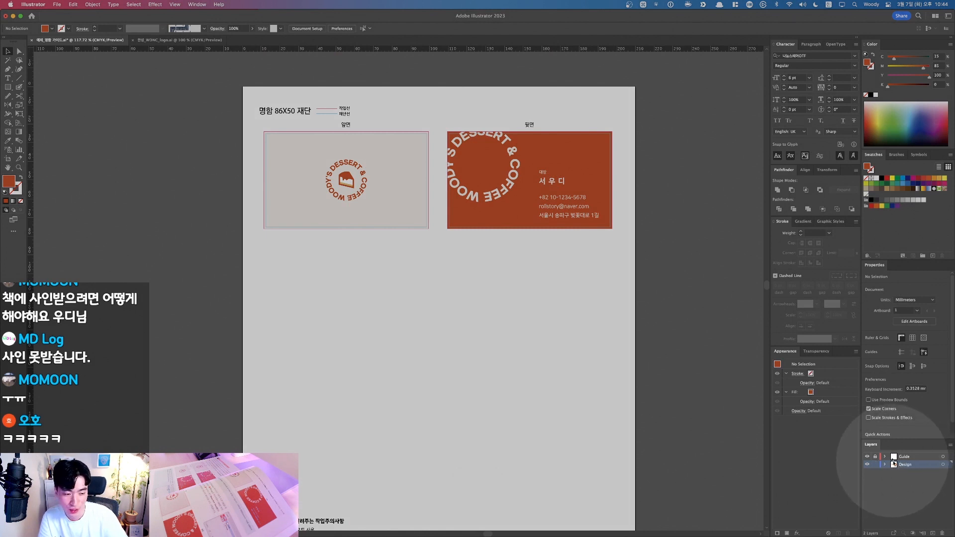
key("F1")
left_click(876, 464)
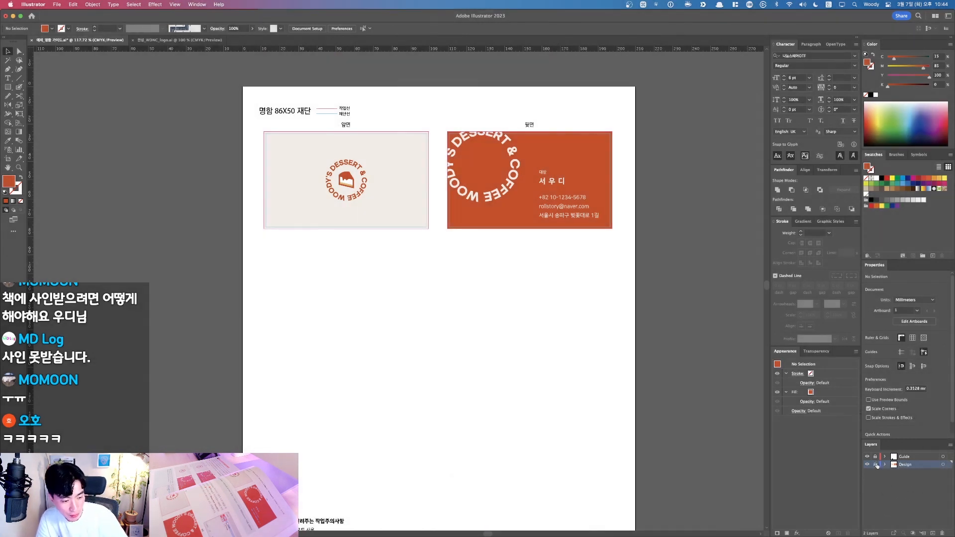
key("F1")
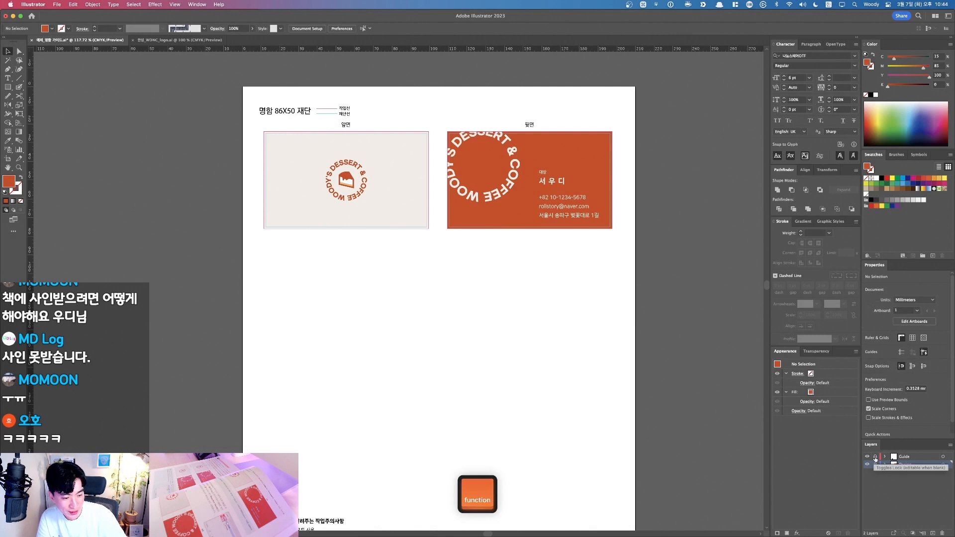
left_click(877, 458)
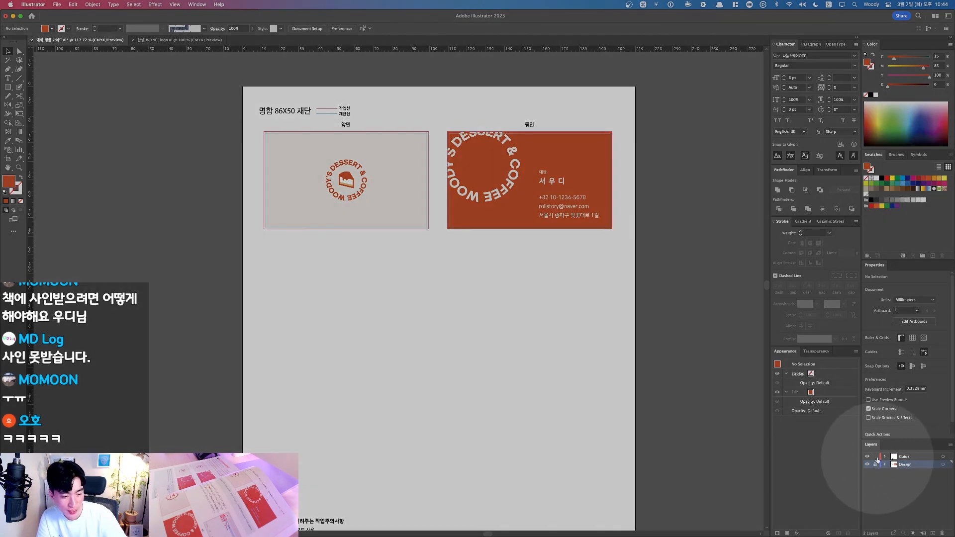
key("F1")
Step: Select the cut-line guide rectangles around the cards, undoing an accidental move
left_click_drag(639, 288, 236, 94)
left_click(575, 267)
left_click(429, 182)
left_click_drag(430, 182, 431, 202)
key("super+z")
left_click(455, 285)
left_click_drag(246, 119, 354, 217)
left_click_drag(369, 185, 393, 335)
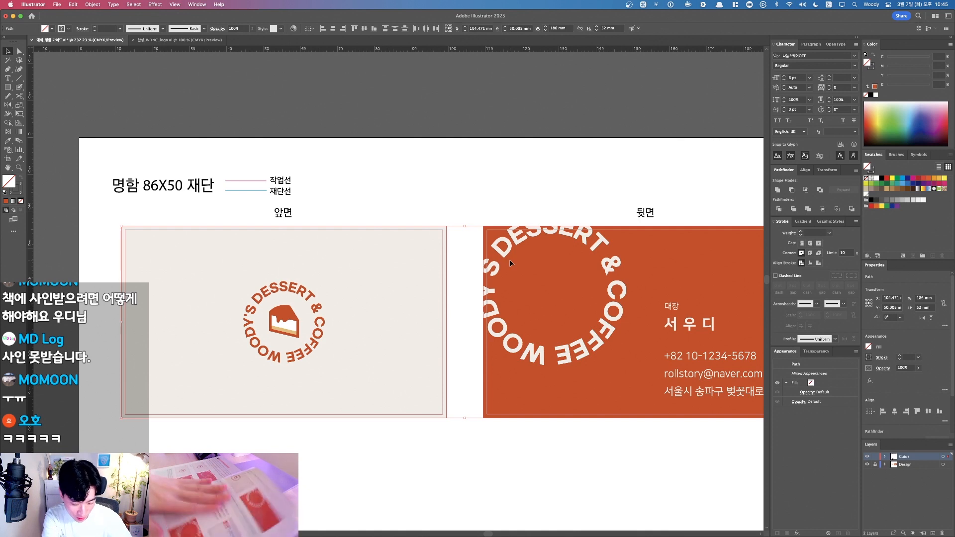
Step: Deselect the guides, switch to Outline view with Cmd+Y, and zoom onto the card's border lines
left_click(872, 172)
key("F1")
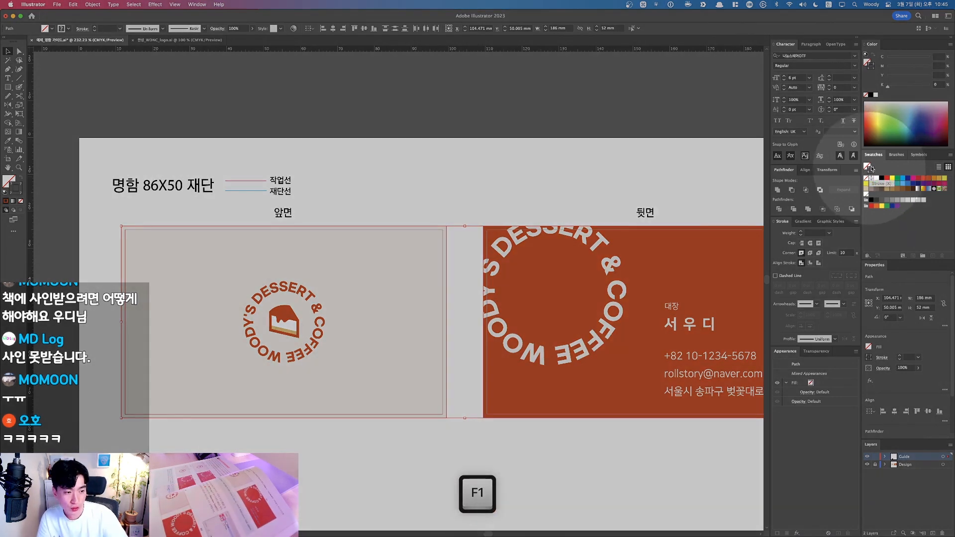
key("F1")
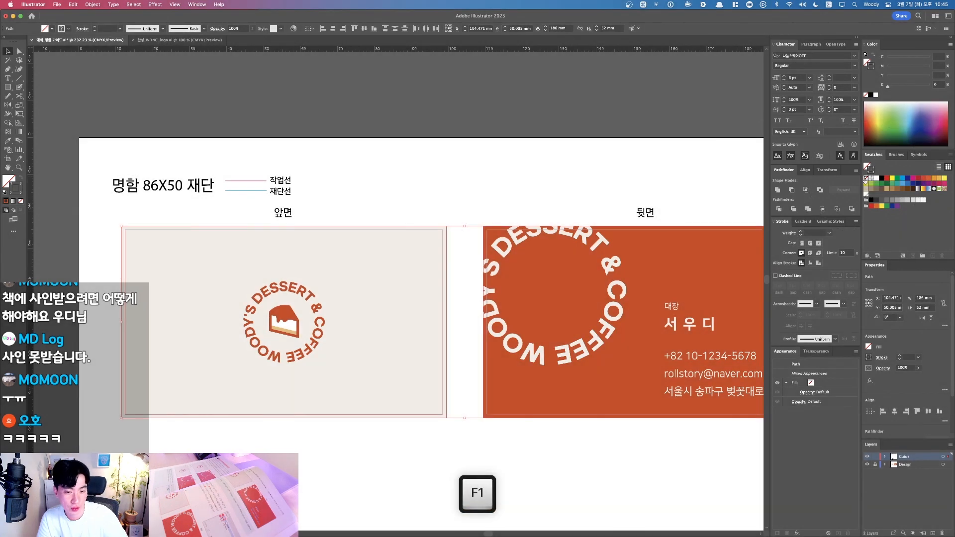
left_click(463, 188)
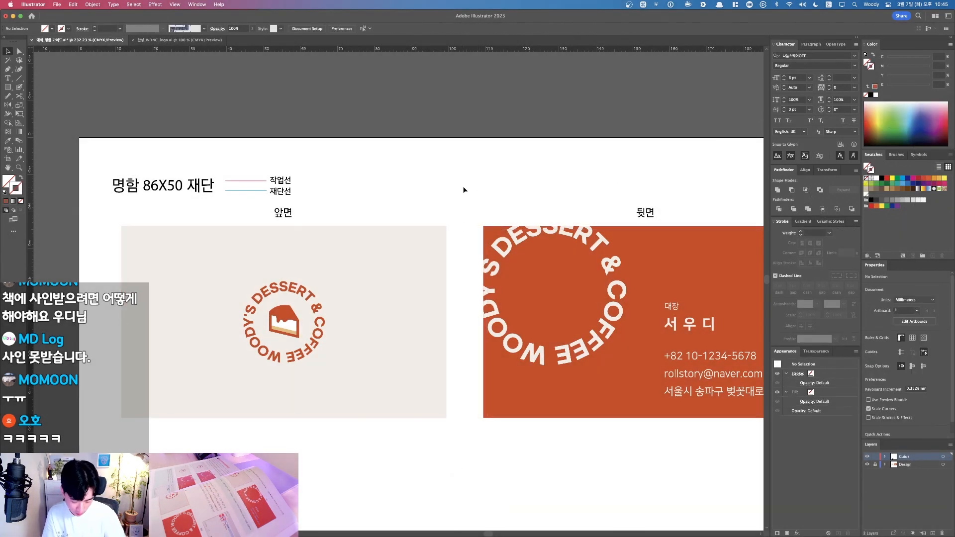
key("super+y")
left_click_drag(382, 228, 480, 239)
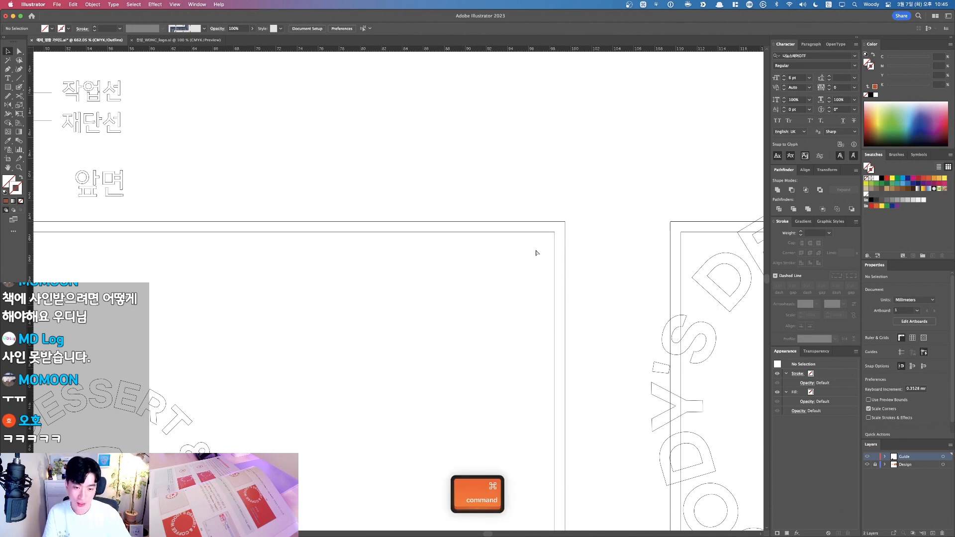
Step: Delete the inner border rectangle, undo the deletion, and return to full-colour Preview
left_click_drag(539, 204, 500, 262)
key("BackSpace")
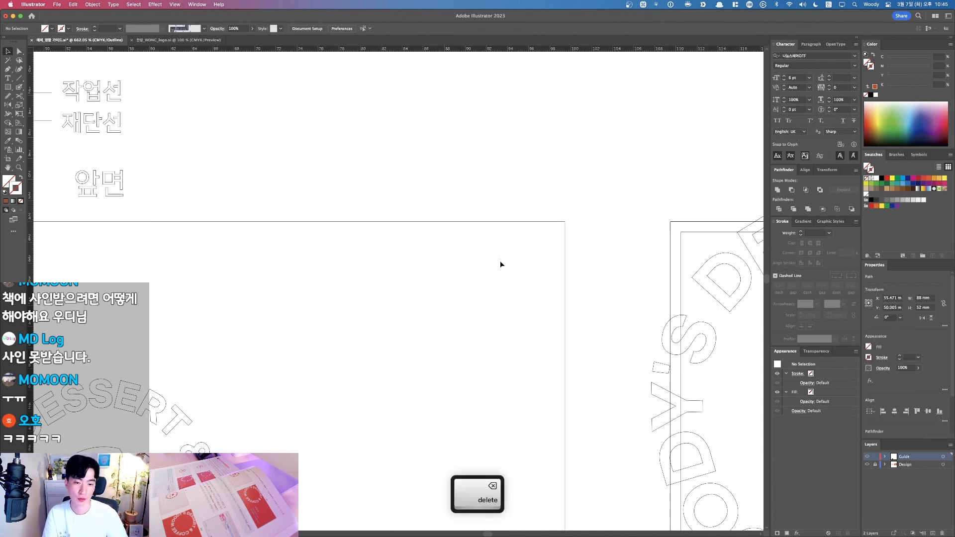
key("super+z")
left_click(493, 198)
key("super+y")
scroll(492, 197, "down", 2)
scroll(491, 200, "down", 2)
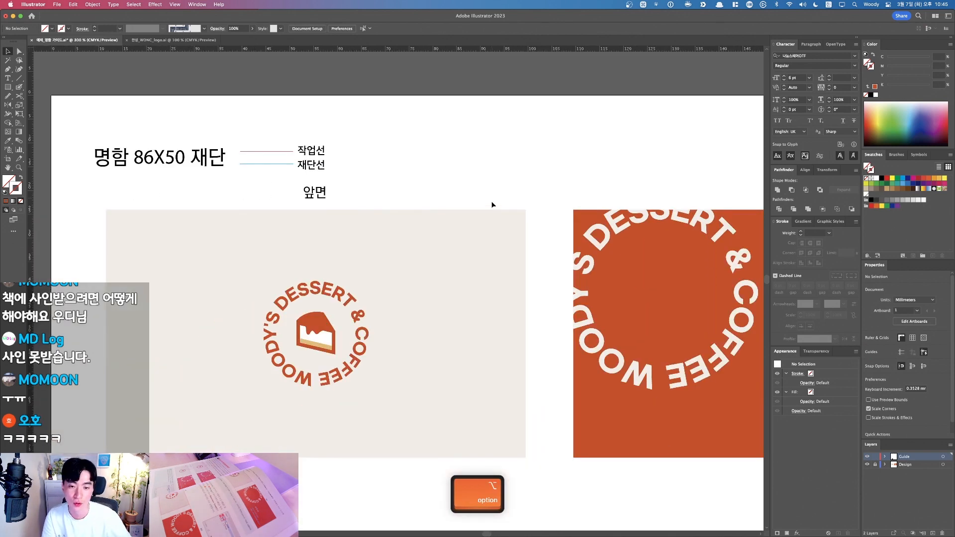
Step: Zoom closely onto the front card's edge and briefly select the crop and trim guide lines
key("super+z")
left_click(508, 189)
left_click_drag(403, 180, 556, 319)
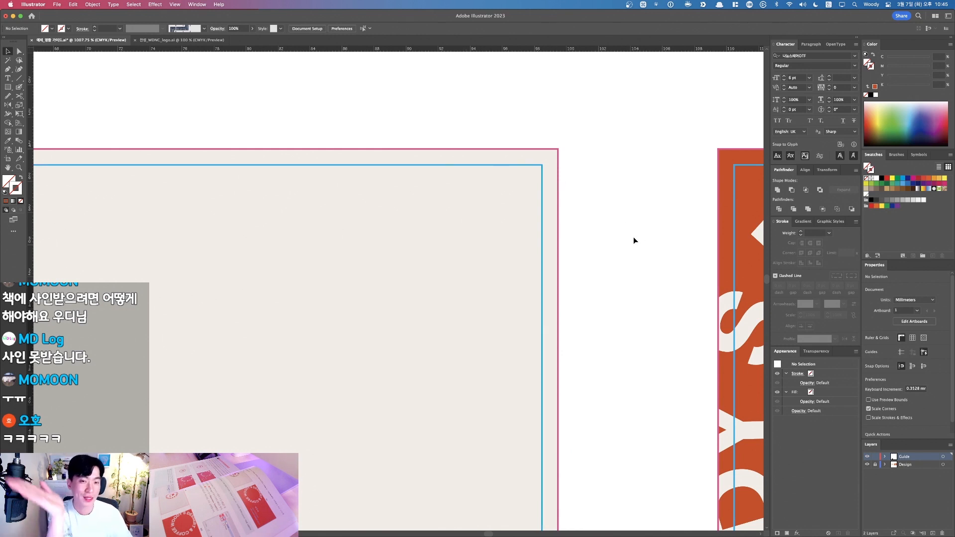
key("shift+super+r")
left_click(626, 207)
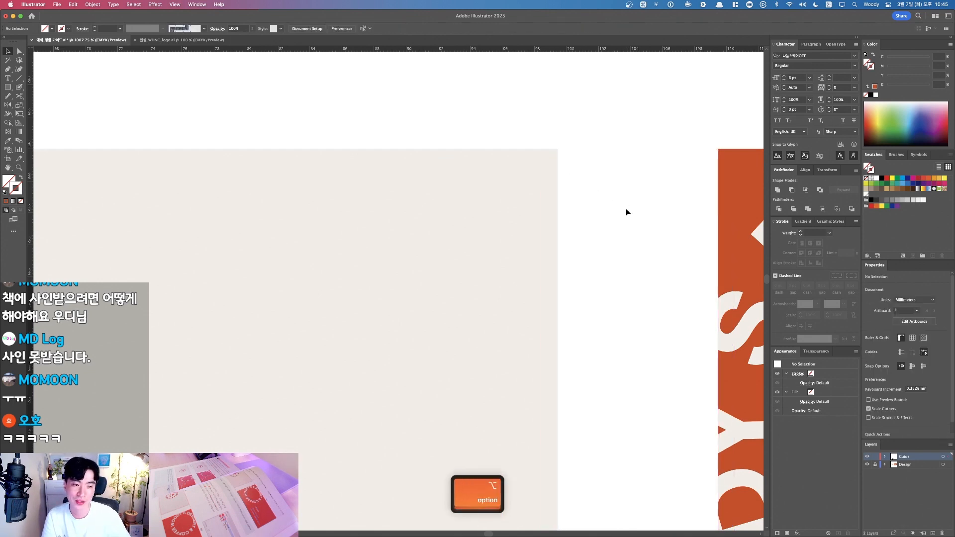
scroll(627, 207, "down", 5)
key("F1")
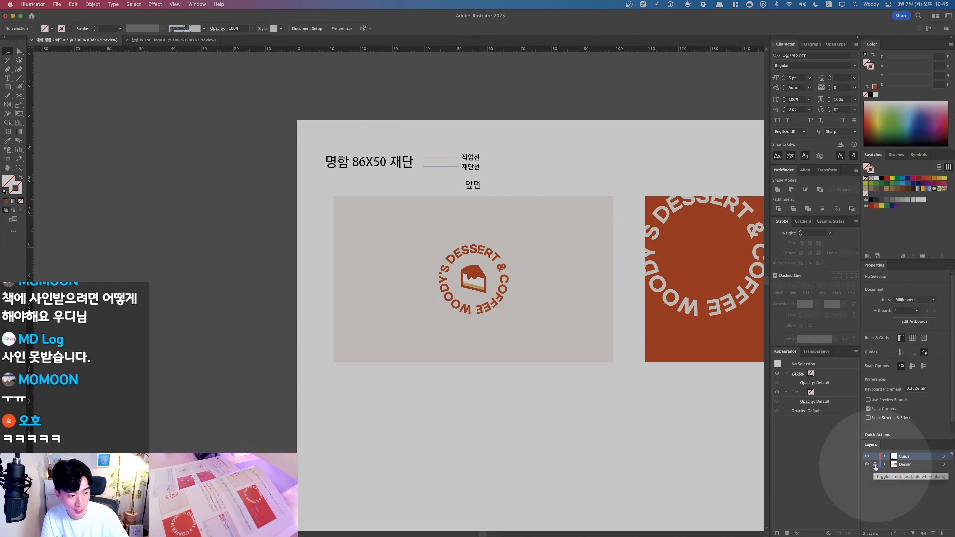
Step: Frame both cards, then marquee-select all of the beige front card's parts and group them
key("F1")
key("space")
left_click_drag(656, 437, 535, 447)
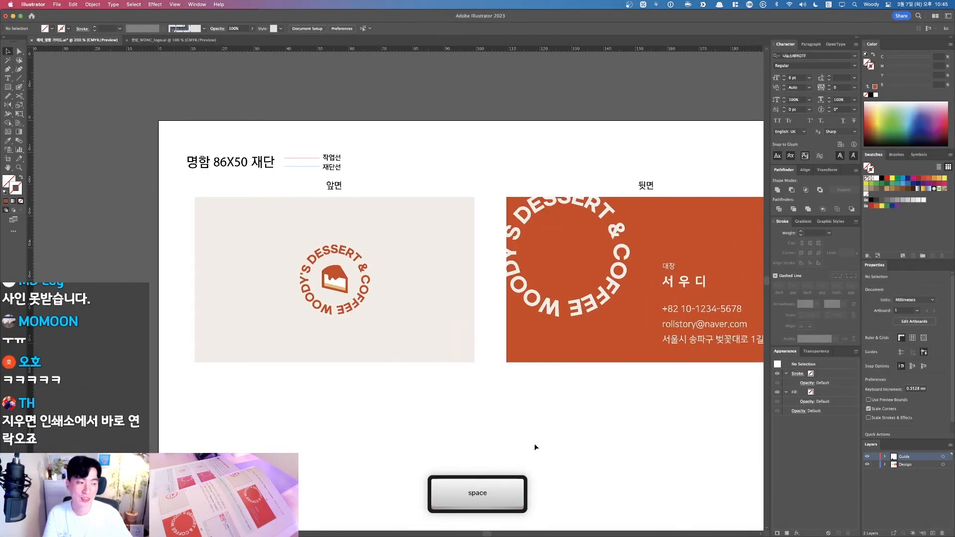
scroll(534, 446, "down", 3)
key("v")
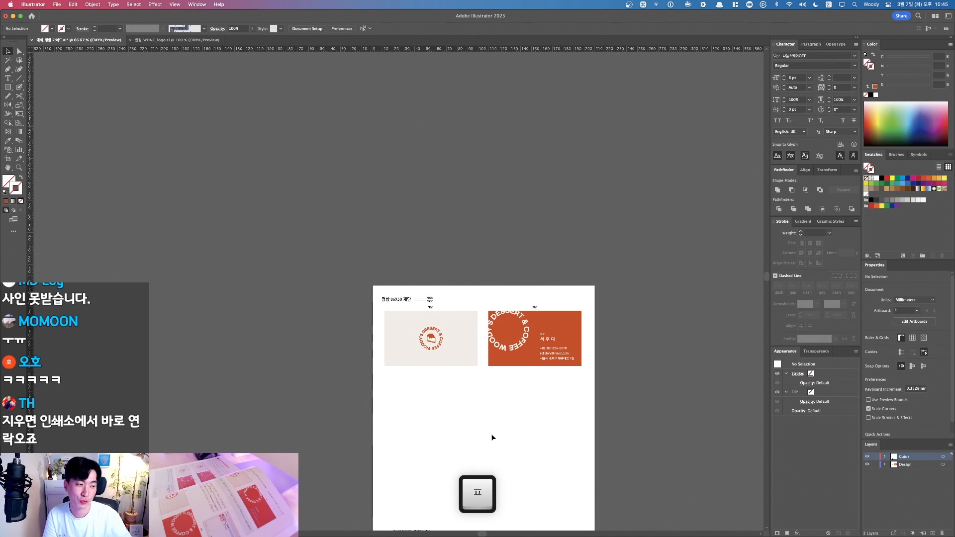
key("space")
left_click_drag(474, 428, 482, 386)
key("super+space")
left_click_drag(297, 263, 486, 427)
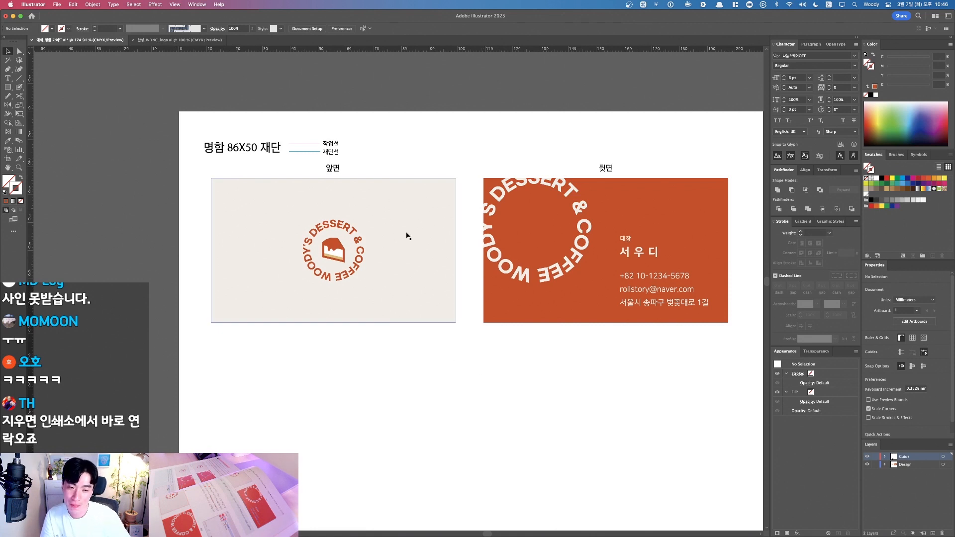
left_click_drag(236, 226, 238, 227)
key("F1")
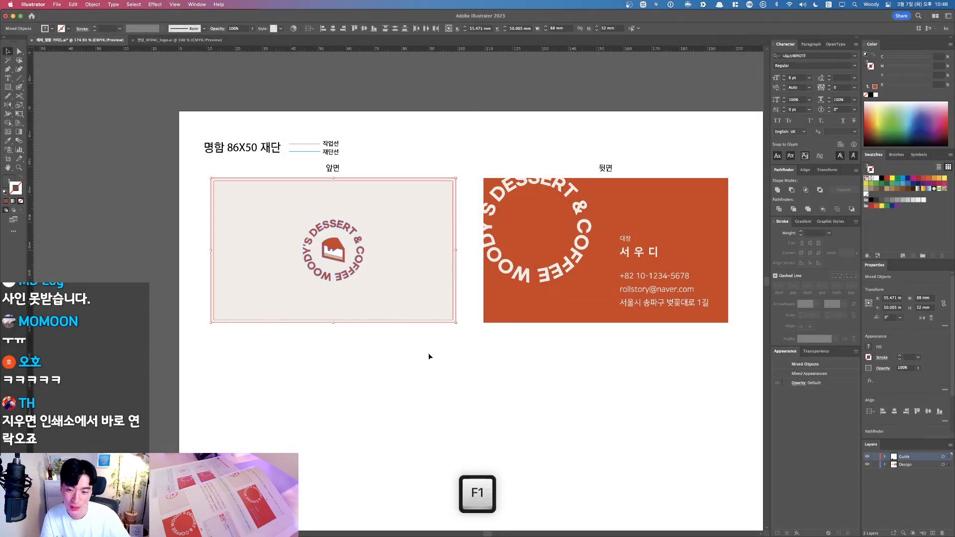
left_click_drag(430, 356, 198, 201)
key("ctrl+g")
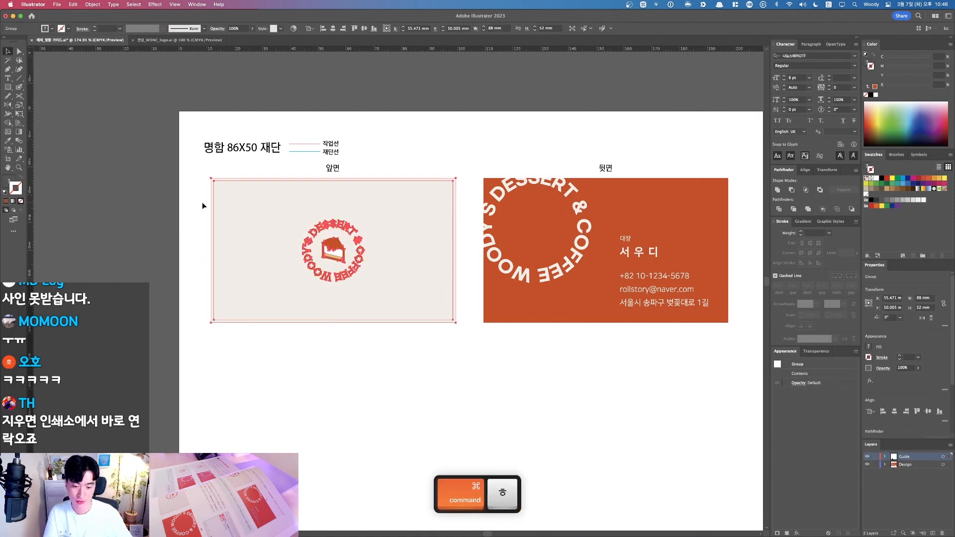
Step: Group the back card's objects, then test-move the front card and undo it
key("ctrl+space")
left_click(619, 378)
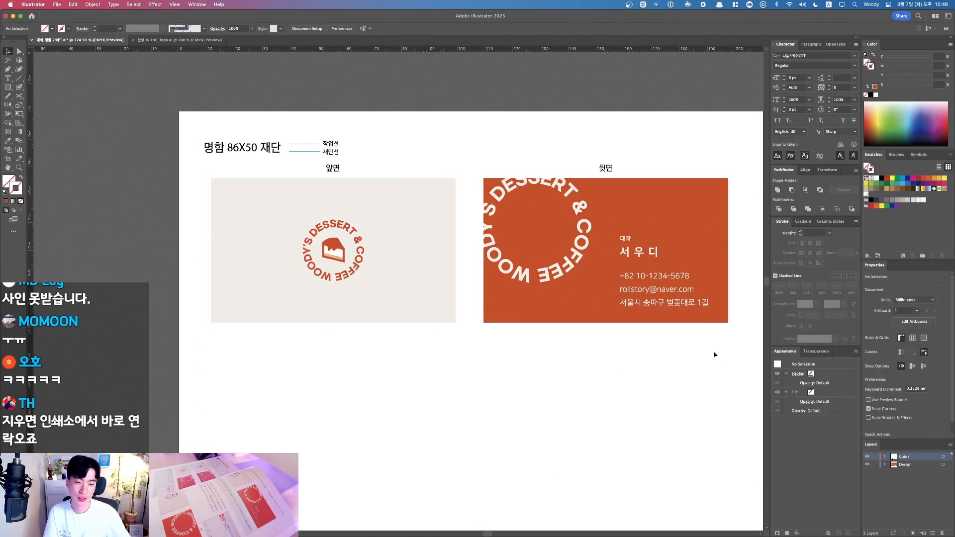
left_click(493, 188)
key("ctrl+g")
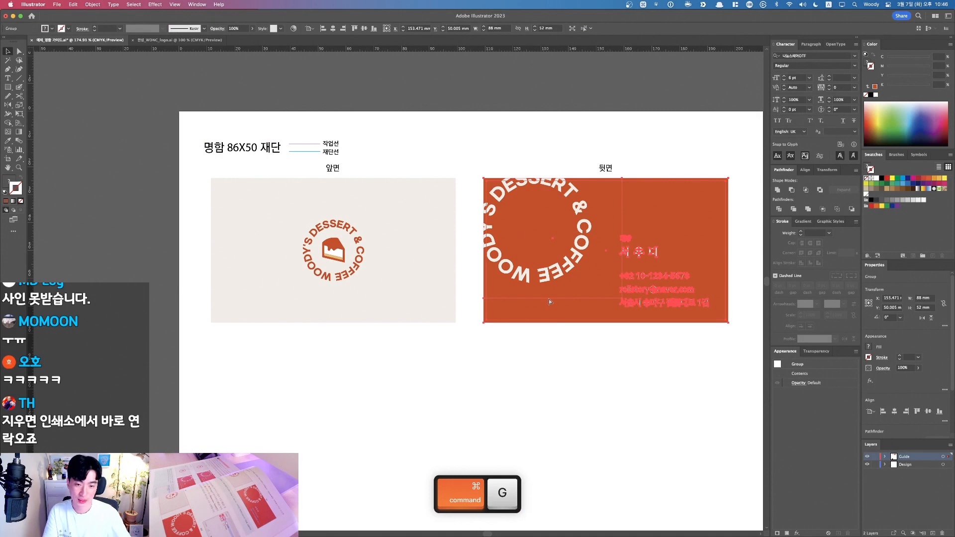
left_click(559, 355)
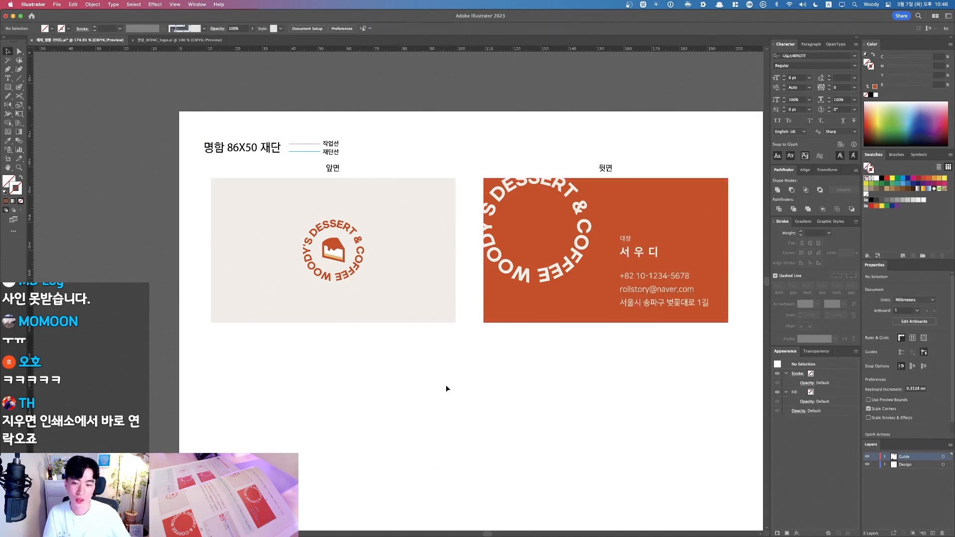
left_click_drag(355, 254, 217, 341)
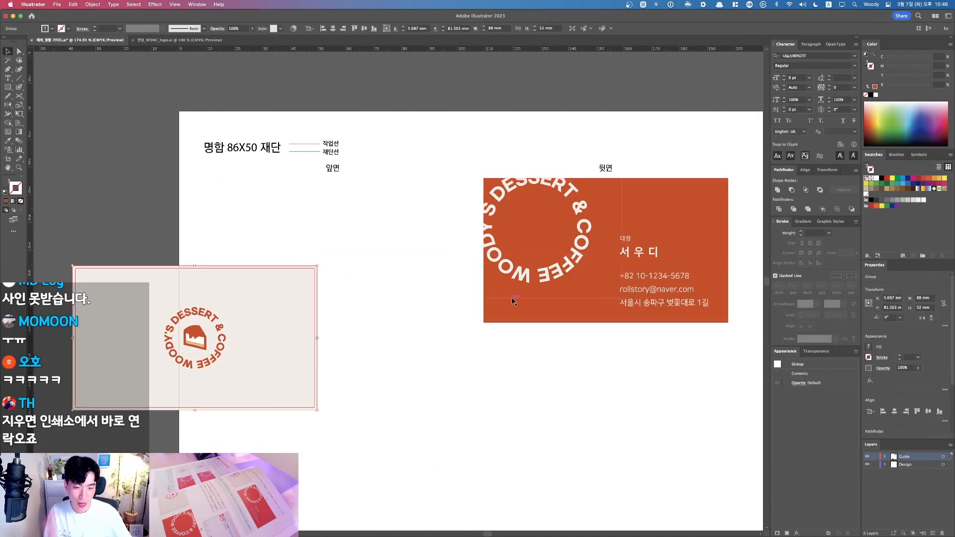
left_click(608, 420)
key("ctrl+z")
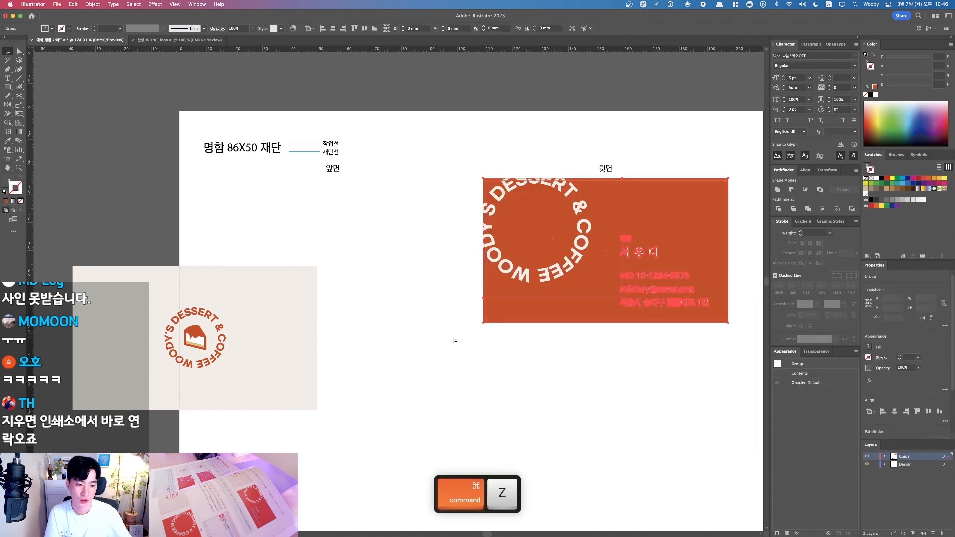
key("ctrl+z")
left_click(459, 358)
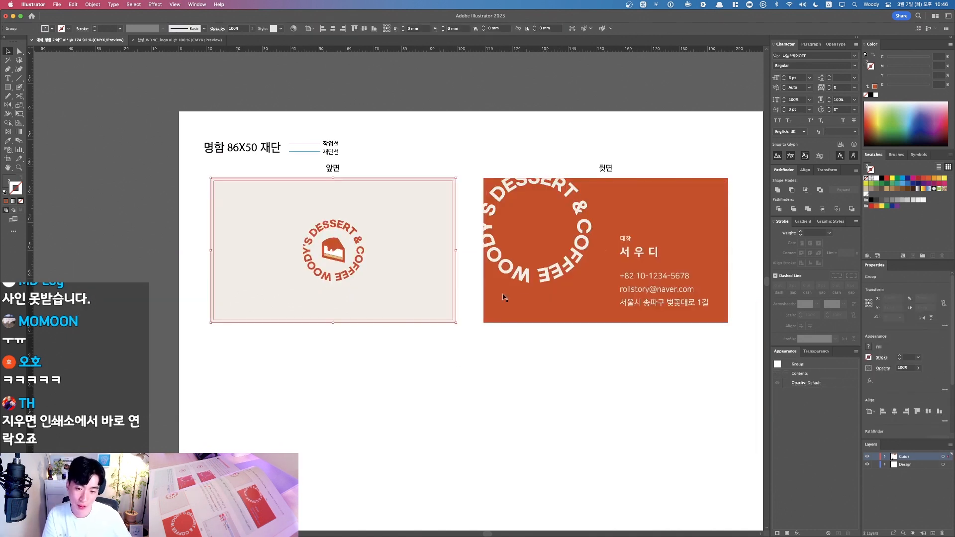
Step: Ungroup the orange back card, recentre the view, and open then cancel the Print dialog
left_click(549, 303)
key("ctrl+shift+g")
left_click(578, 366)
left_click_drag(590, 364, 512, 366)
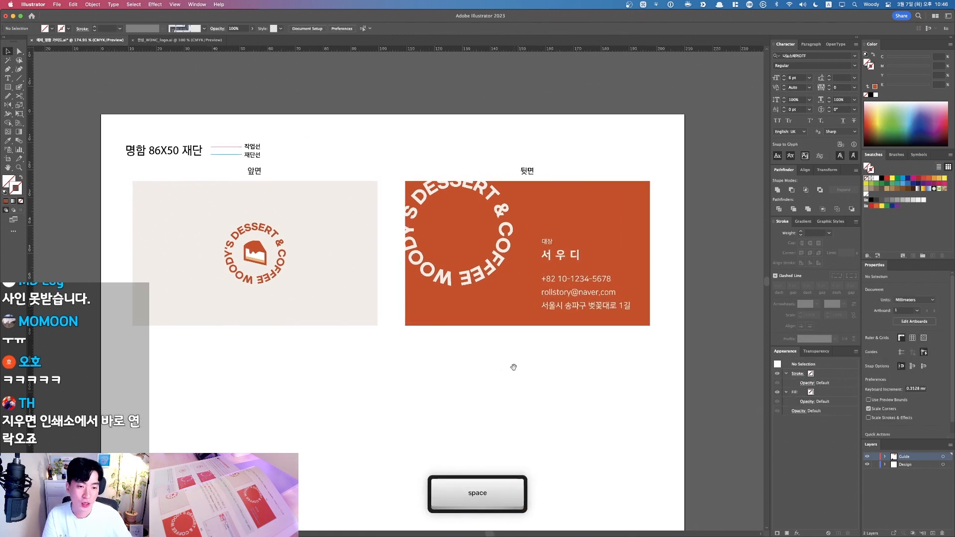
left_click_drag(569, 251, 550, 263)
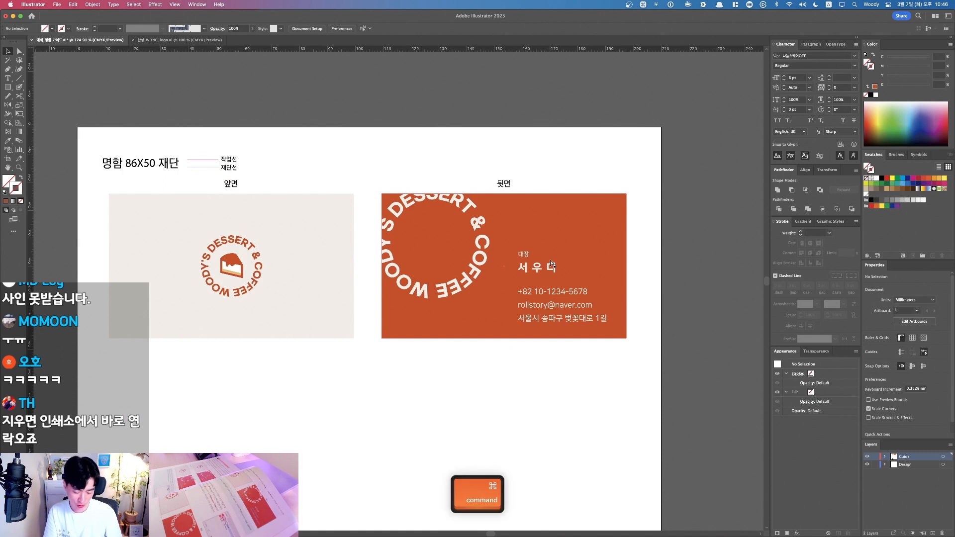
key("ctrl+p")
key("Escape")
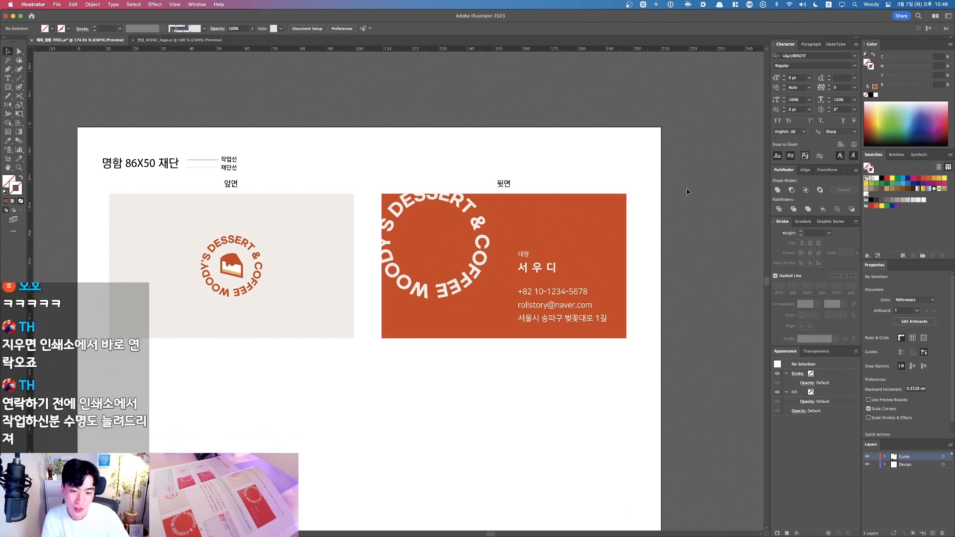
Step: Test-move the orange back card's objects, undo the move, and bring the cards back into view
left_click(392, 268)
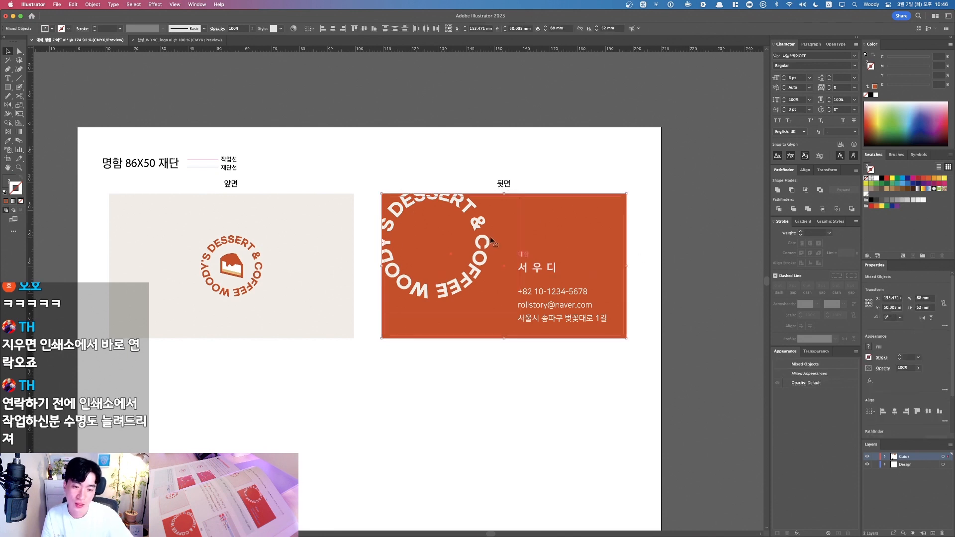
left_click_drag(448, 258, 564, 189)
key("space")
key("F1")
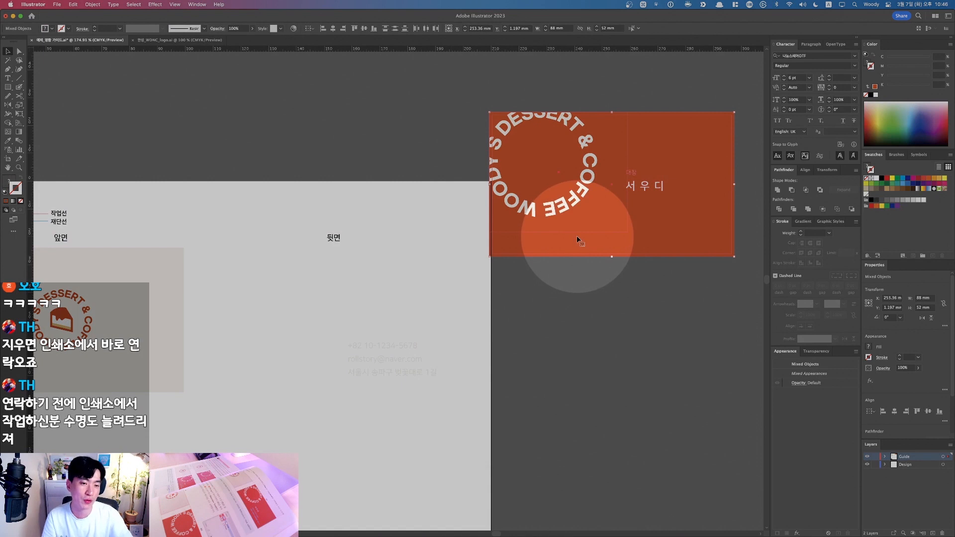
key("F1")
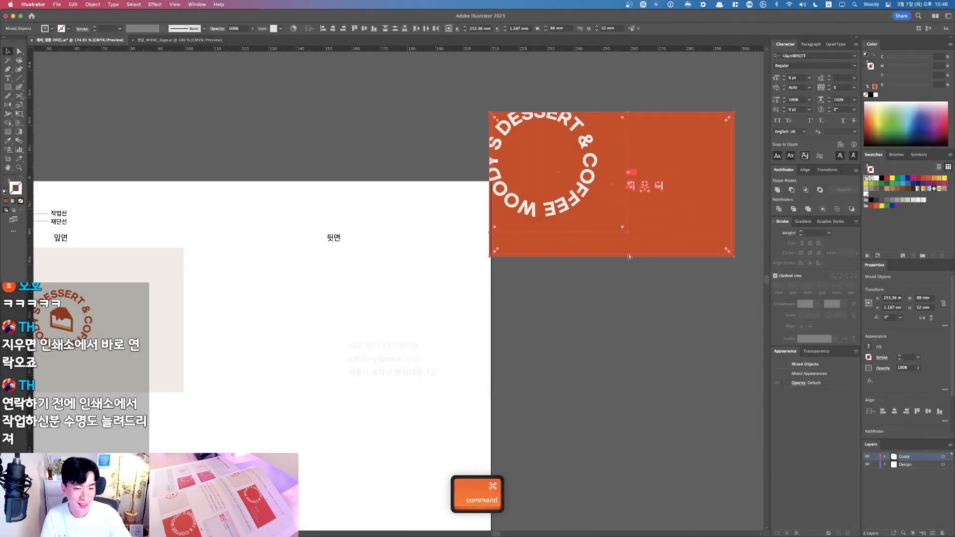
key("super+z")
key("super+z")
key("v")
left_click(559, 309)
key("space")
left_click_drag(523, 310, 685, 244)
Step: Select all of the orange back card's objects and group them with Cmd+G
key("alt+super+2")
key("v")
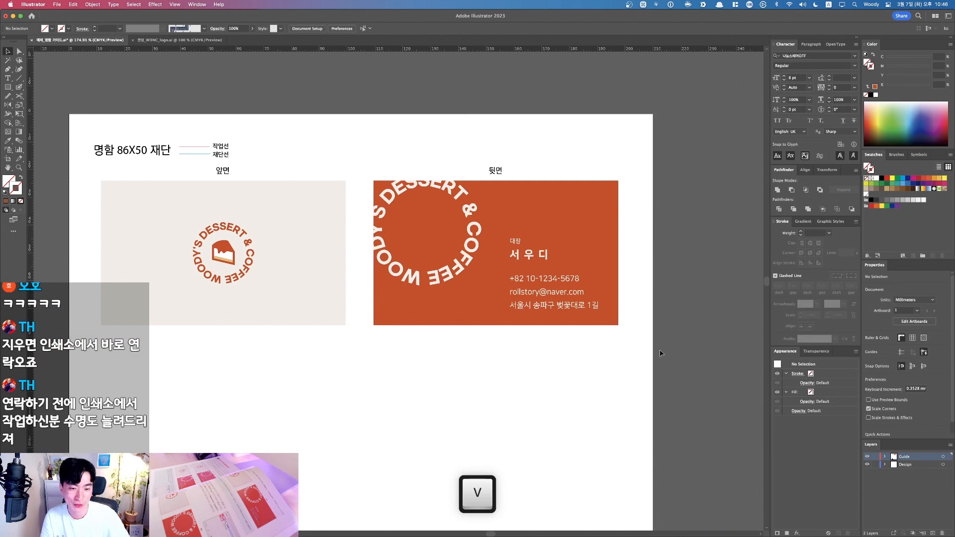
left_click(400, 186)
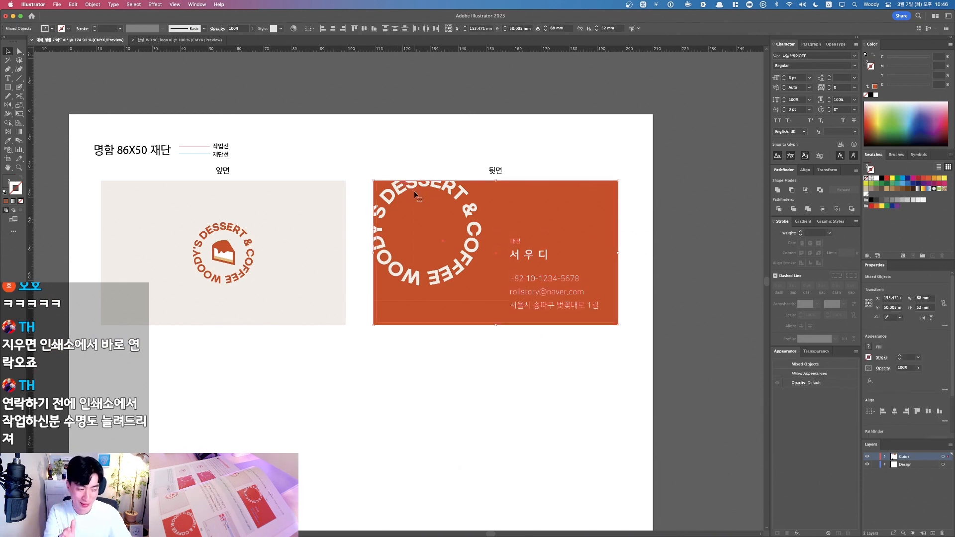
key("super")
key("super+g")
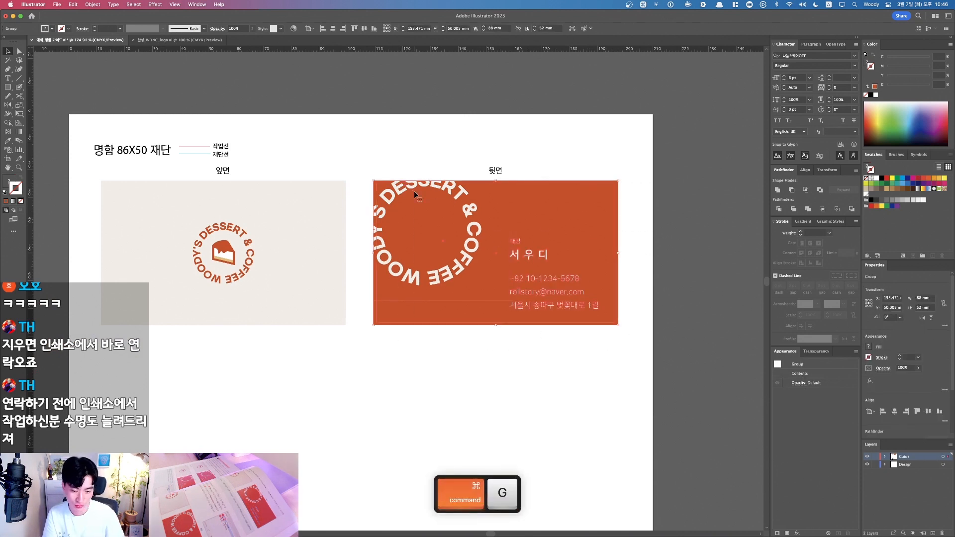
left_click(416, 370)
Step: Test-drag both grouped cards, undo twice to restore their positions, and recentre the view
left_click_drag(416, 370, 476, 360)
left_click_drag(568, 216, 641, 164)
left_click_drag(327, 247, 237, 189)
key("super+z")
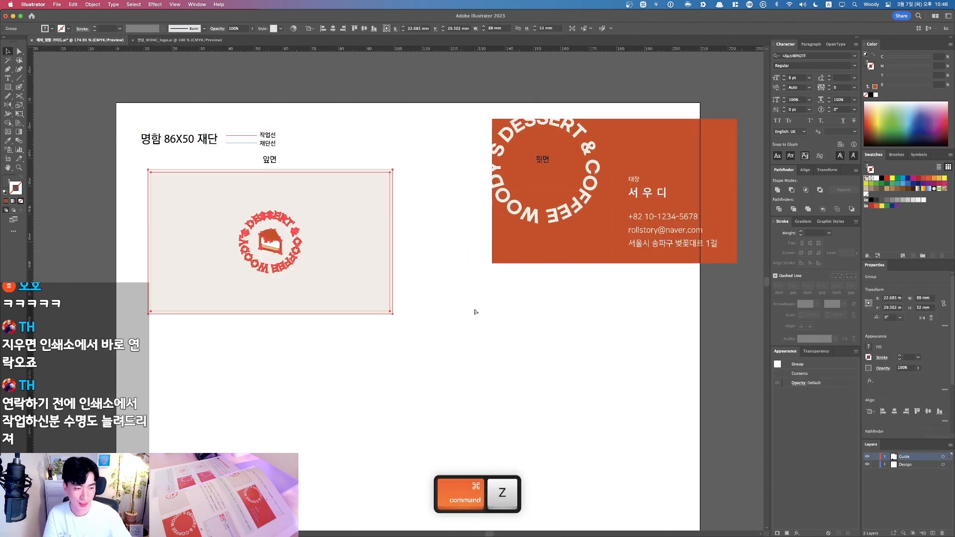
key("super+z")
scroll(497, 365, "down", 5)
left_click_drag(497, 369, 532, 289)
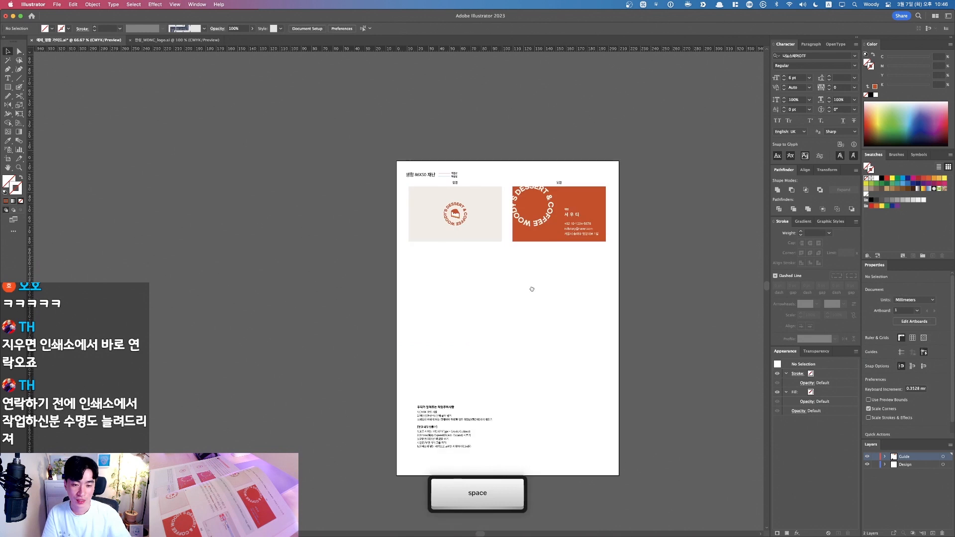
left_click_drag(304, 155, 657, 342)
left_click_drag(540, 346, 577, 352)
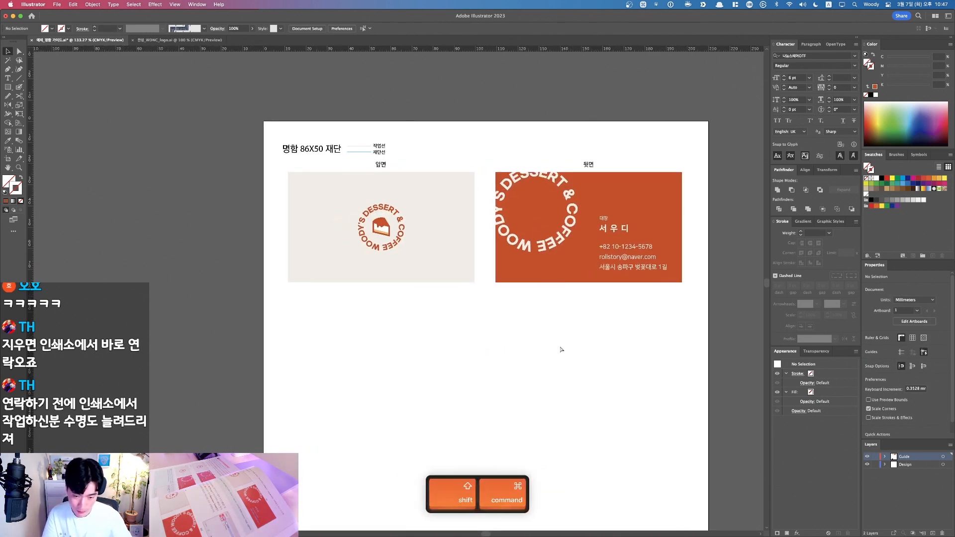
Step: Save the card as an Adobe Illustrator (.ai) file on the Desktop with Save As
key("shift+super+s")
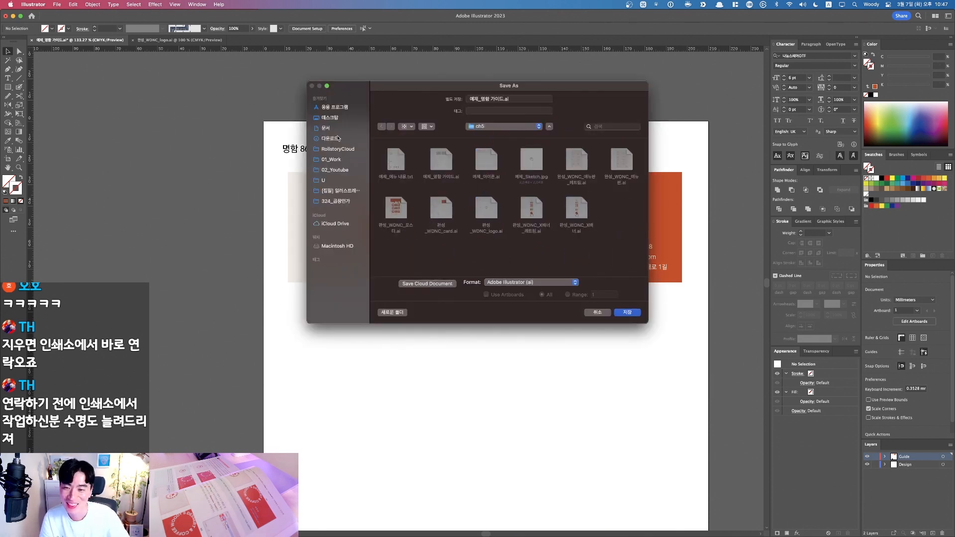
left_click(337, 119)
key("F1")
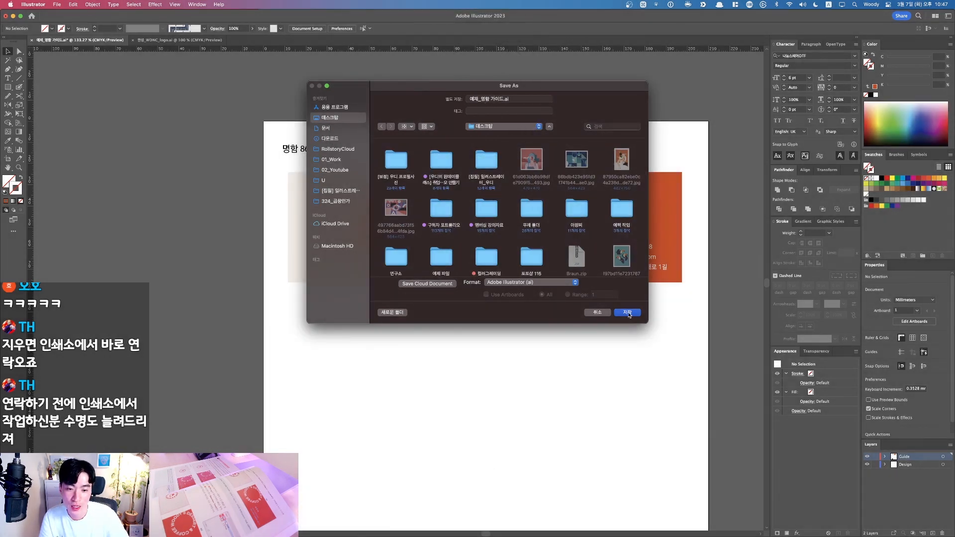
left_click(627, 313)
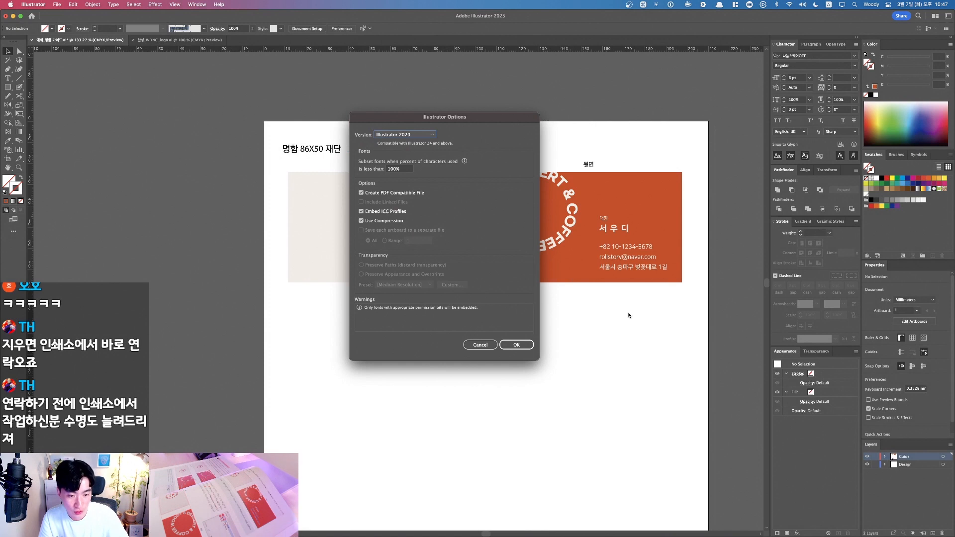
Step: Set the Illustrator Options version to Illustrator CS6 and confirm the save
left_click(408, 135)
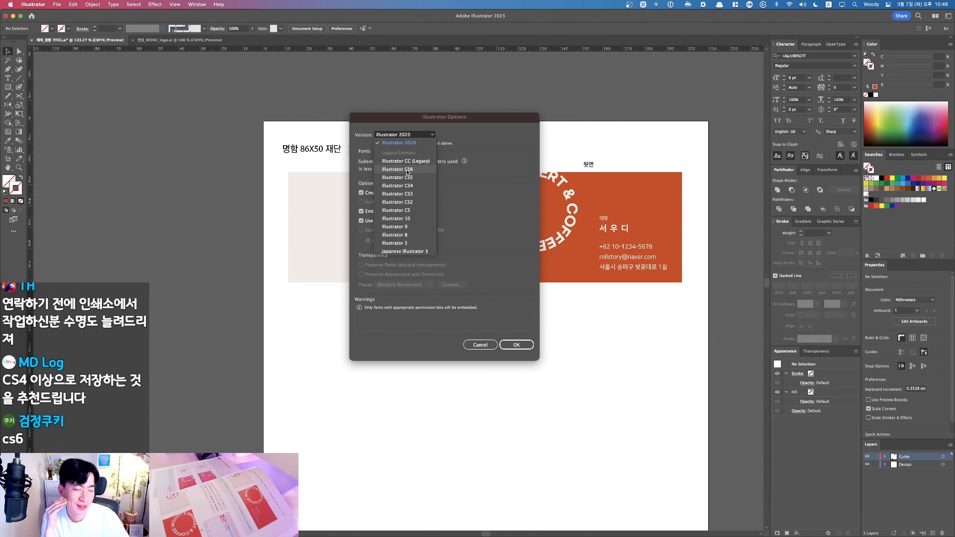
left_click(407, 170)
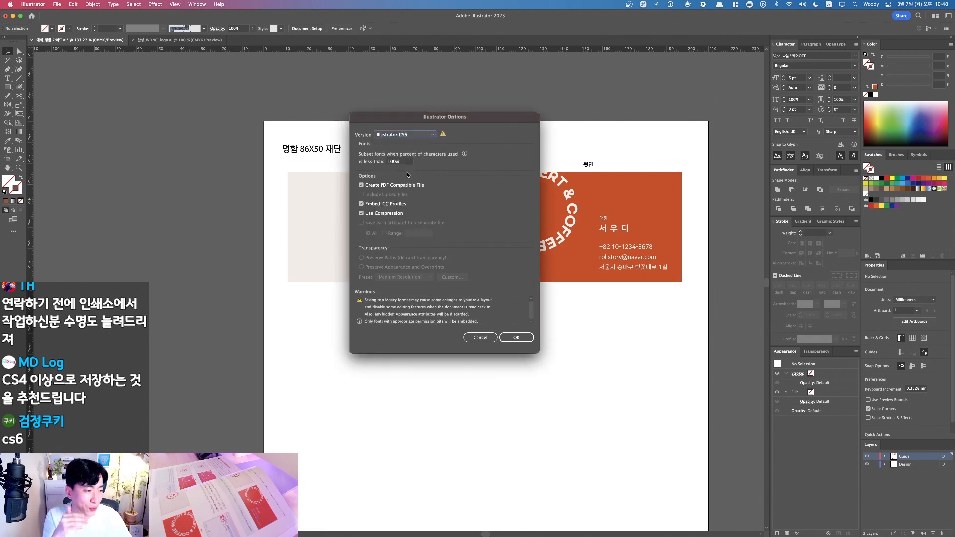
left_click(416, 135)
left_click(405, 170)
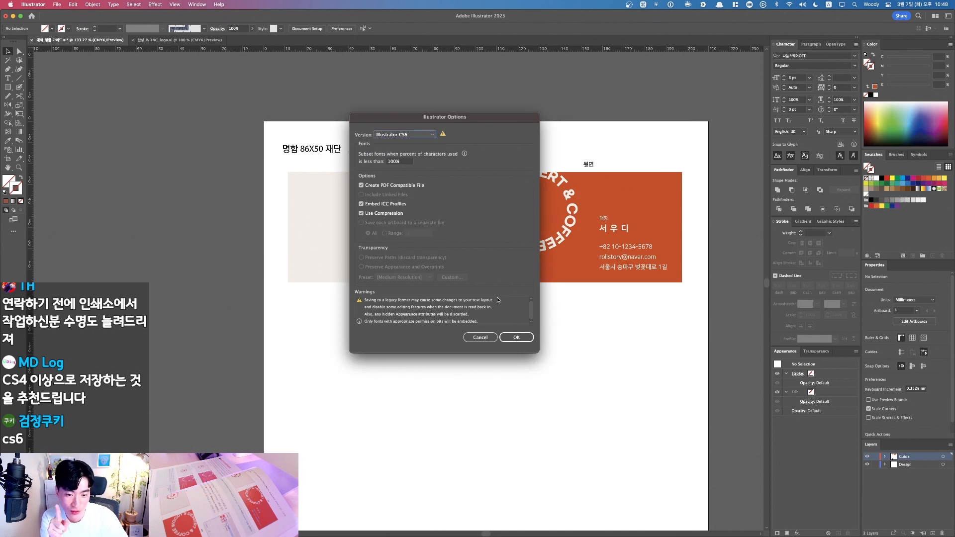
left_click(513, 338)
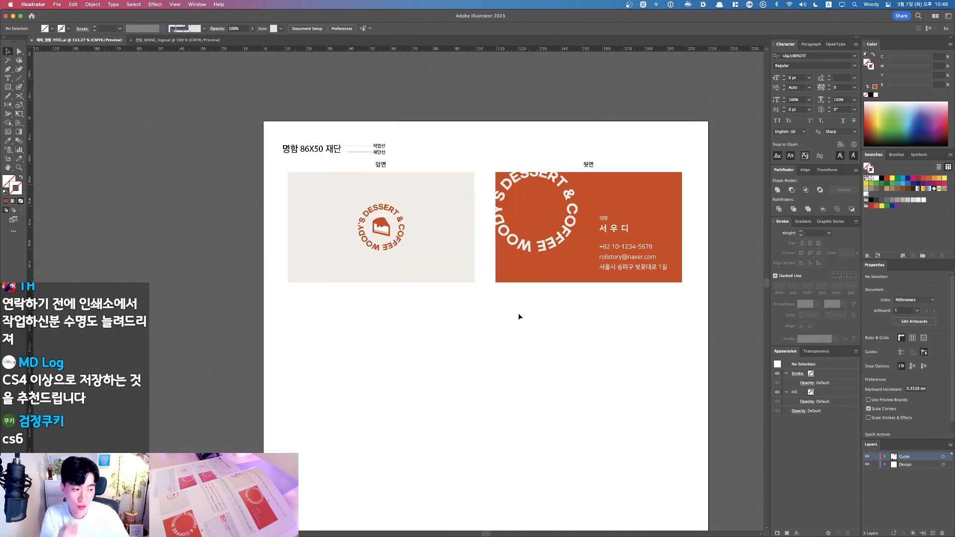
key("F11")
left_click(930, 191)
key("space")
key("space")
key("F11")
key("F11")
left_click(930, 154)
key("space")
key("space")
key("Down")
key("space")
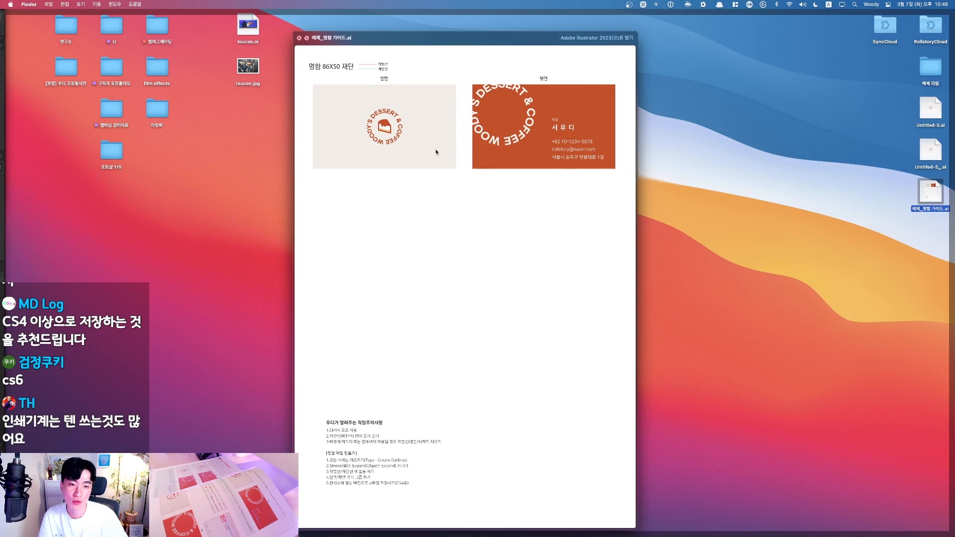
scroll(441, 152, "up", 5)
scroll(441, 152, "down", 5)
key("space")
key("F11")
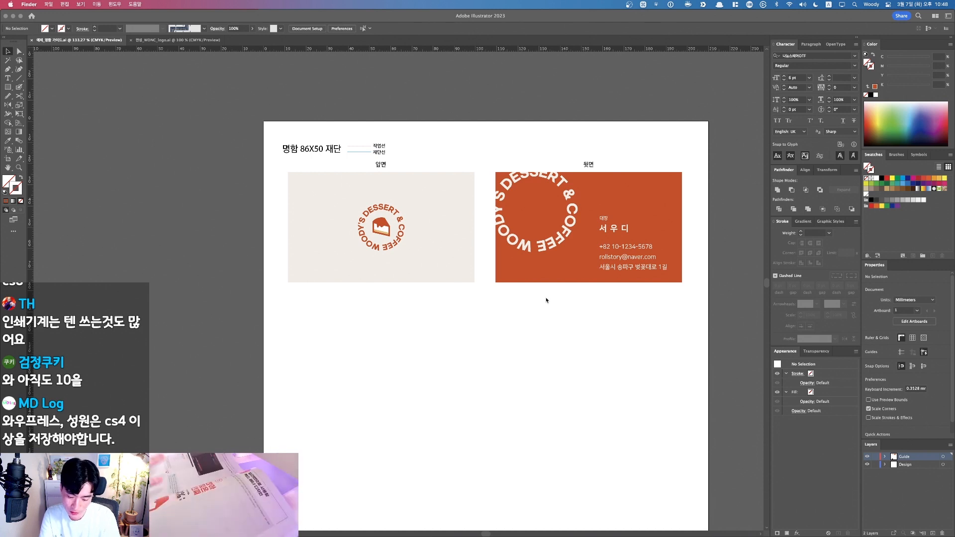
Step: Unlock all objects, zoom in on the back card, and ungroup it with Shift+Cmd+G
left_click(584, 300)
key("alt+super+2")
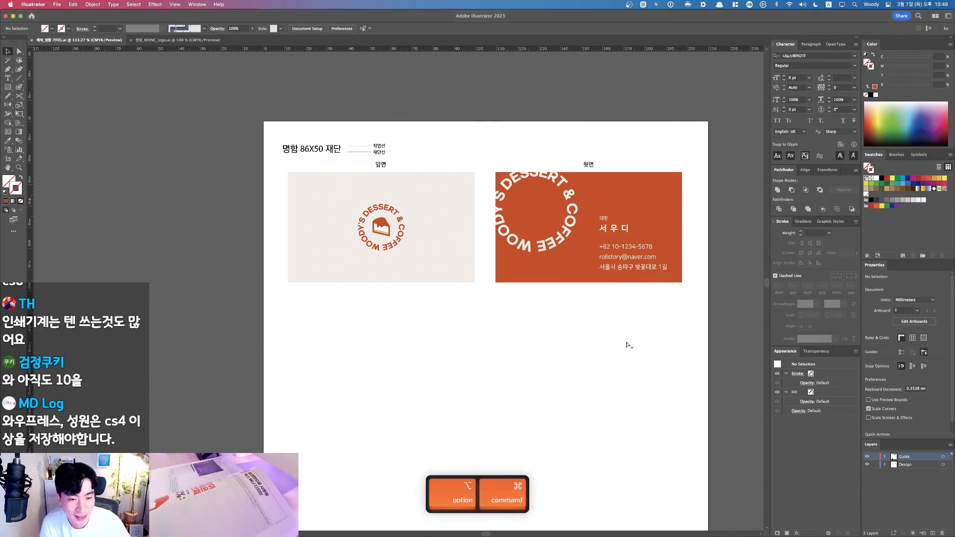
key("space")
scroll(645, 216, "up", 5)
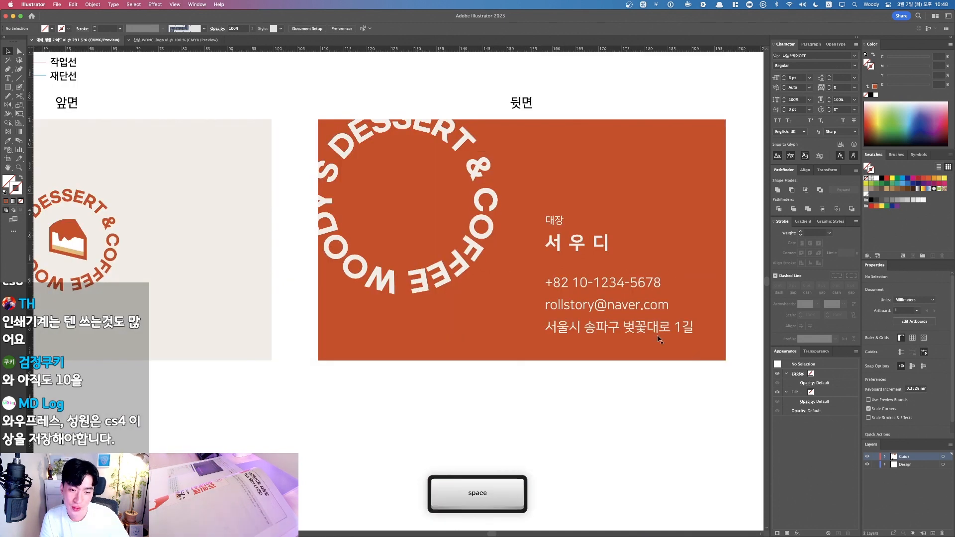
left_click(538, 245)
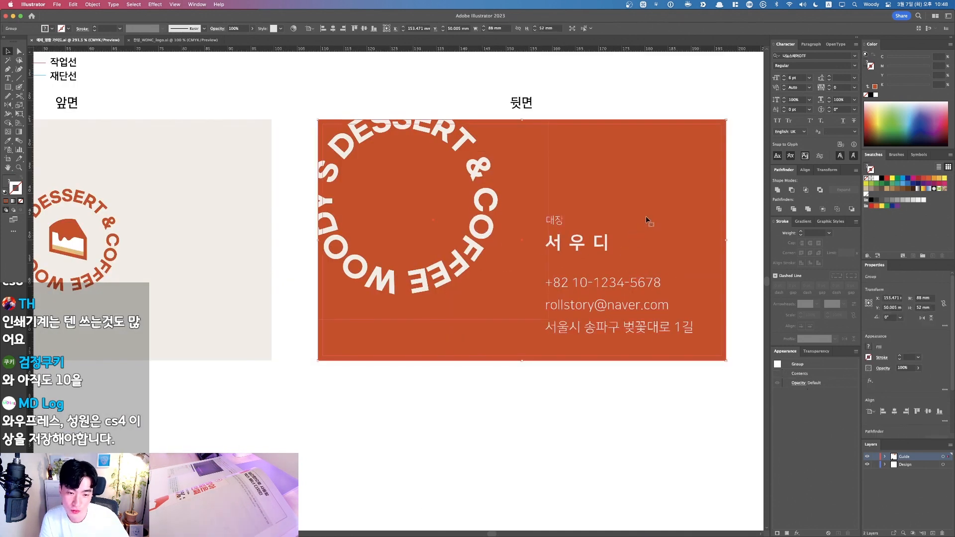
key("shift+super+g")
left_click(480, 272)
Step: Lock the orange background rectangle with Cmd+2 and select the contact text on its own
left_click(480, 272)
key("super+2")
left_click(596, 304)
key("F1")
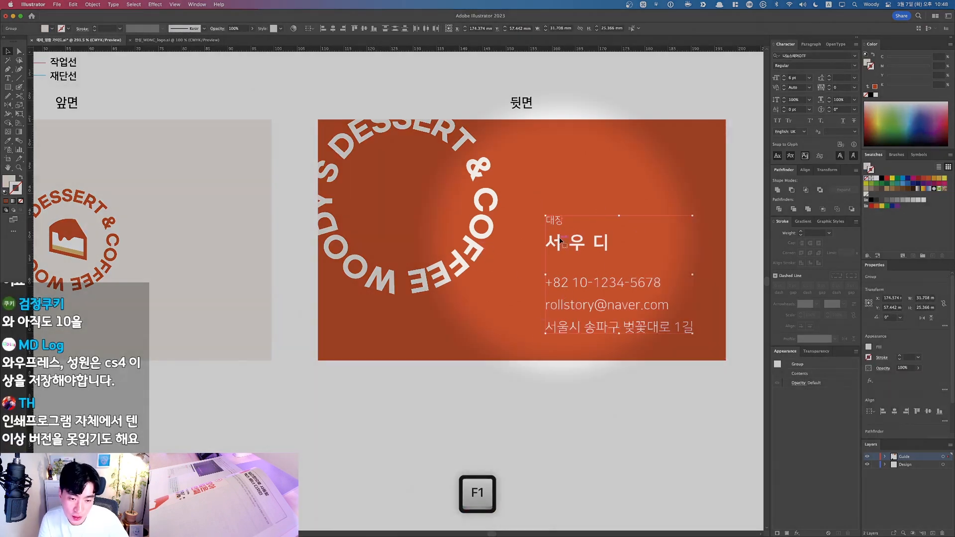
key("x")
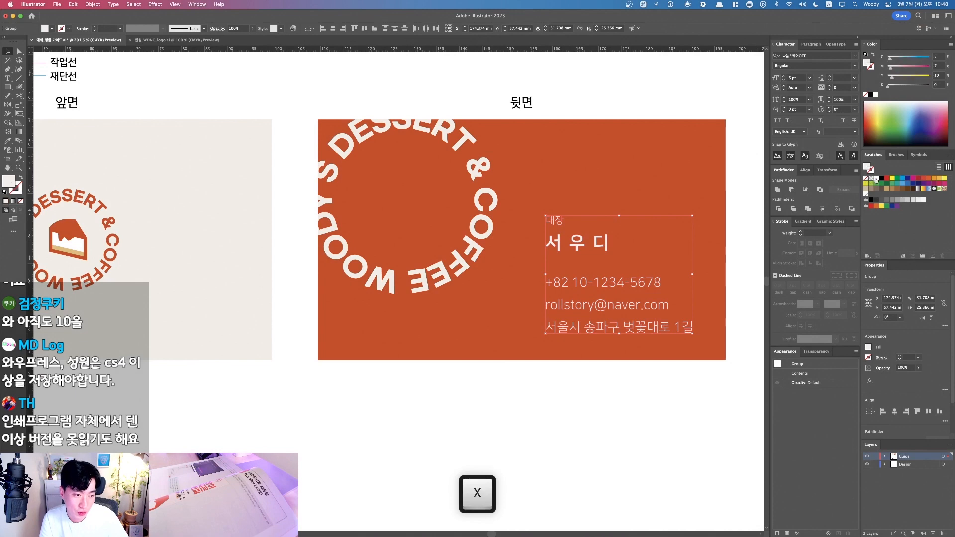
left_click_drag(421, 188, 555, 242)
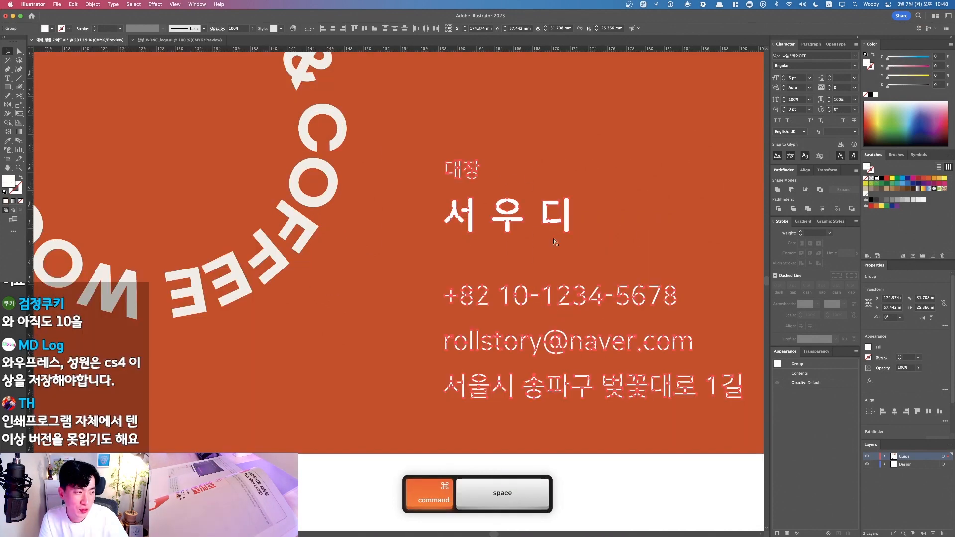
left_click(490, 150)
key("super+z")
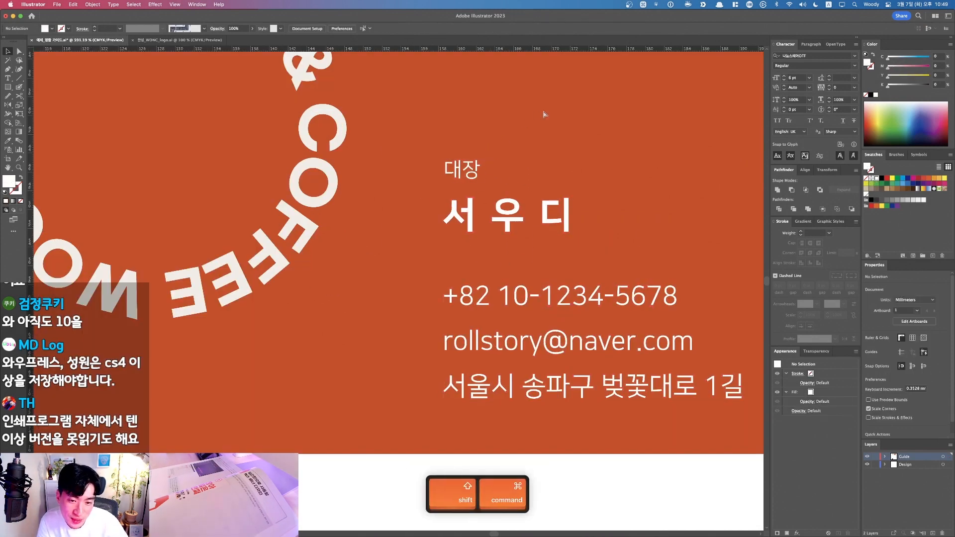
left_click_drag(222, 237, 724, 241)
left_click_drag(471, 213, 175, 237)
scroll(668, 239, "down", 2)
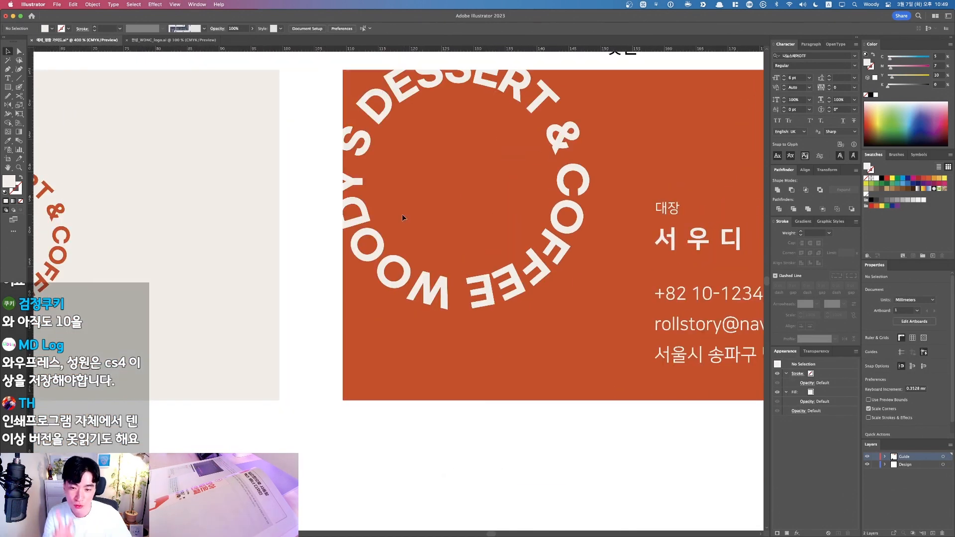
left_click_drag(342, 235, 426, 232)
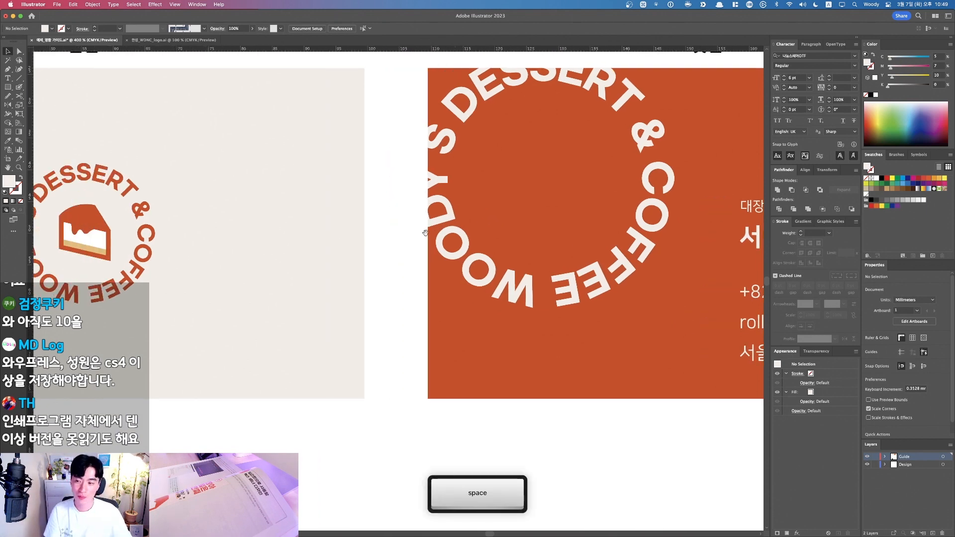
left_click_drag(371, 203, 162, 235)
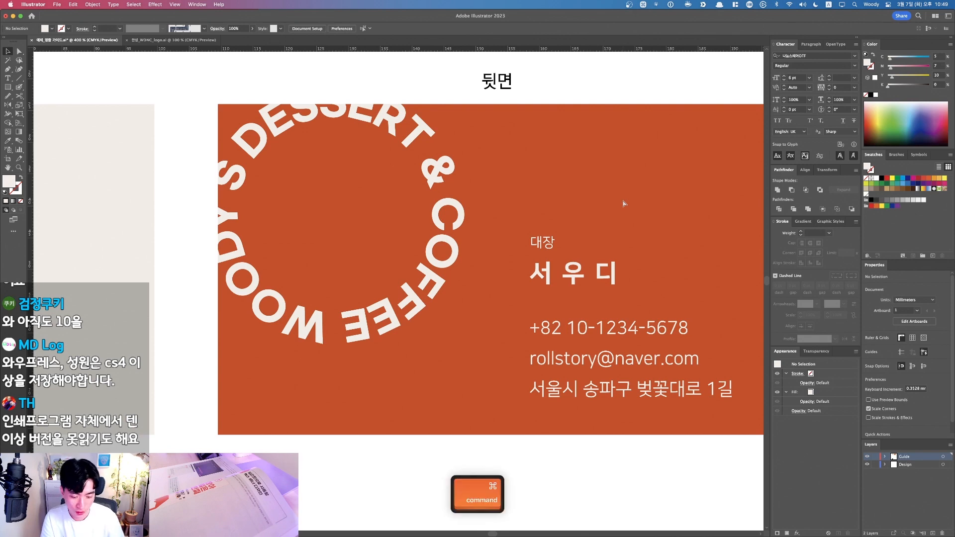
key("super+minus")
key("super+minus")
key("super+equal")
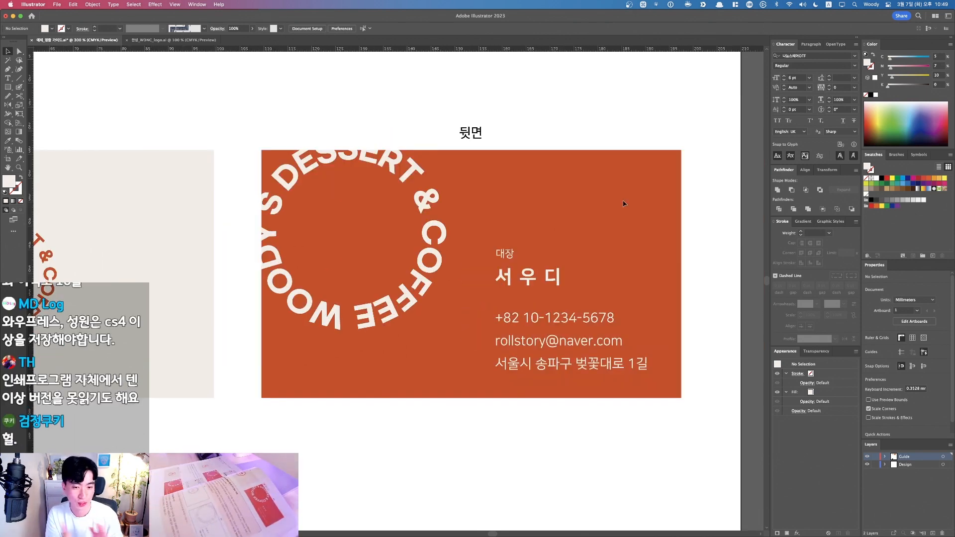
left_click_drag(465, 381, 464, 381)
key("v")
left_click(465, 380)
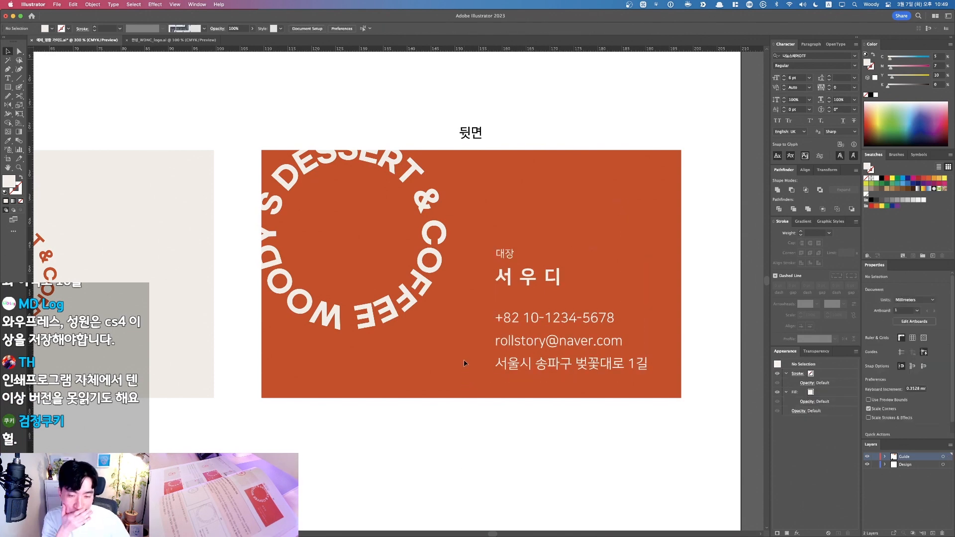
left_click_drag(435, 198, 601, 413)
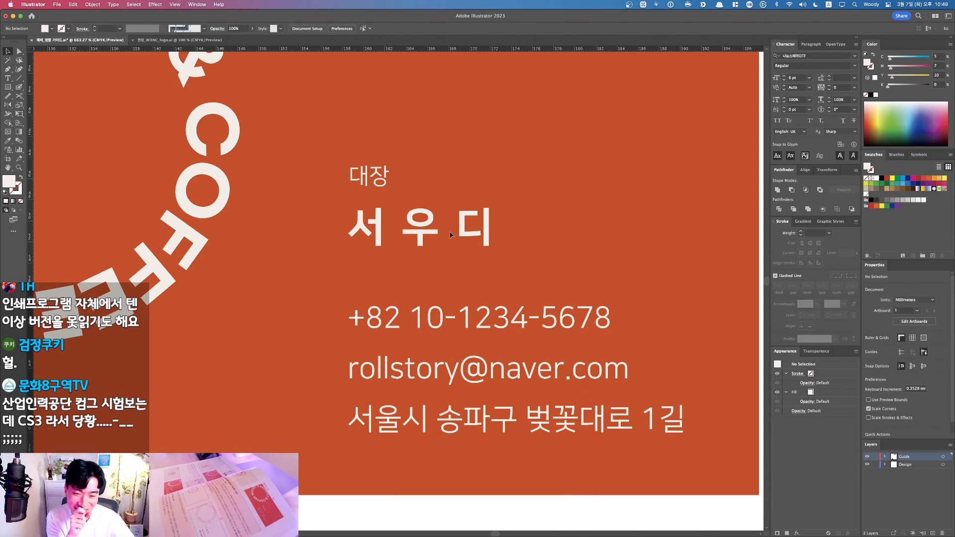
left_click_drag(393, 158, 344, 269)
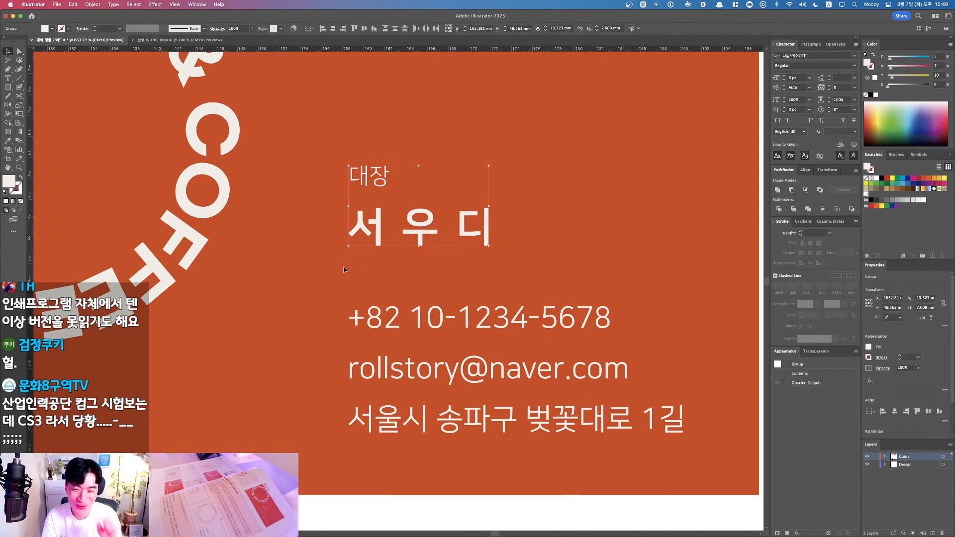
key("F1")
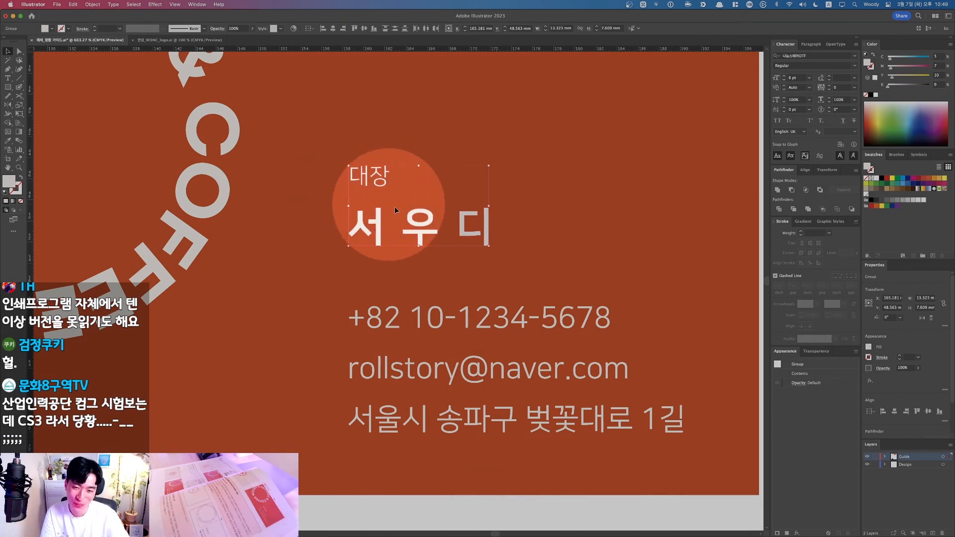
key("F1")
key("super+0")
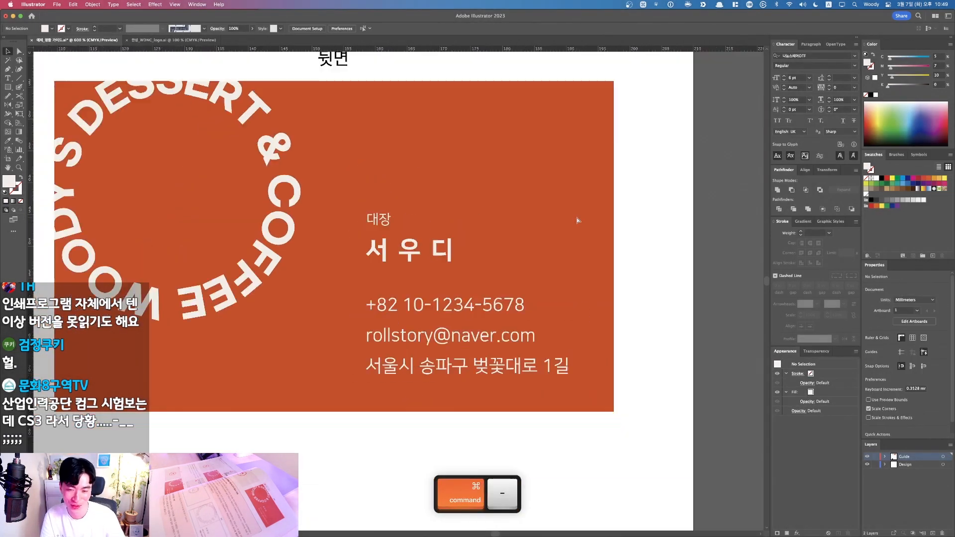
key("super+minus")
key("super+minus")
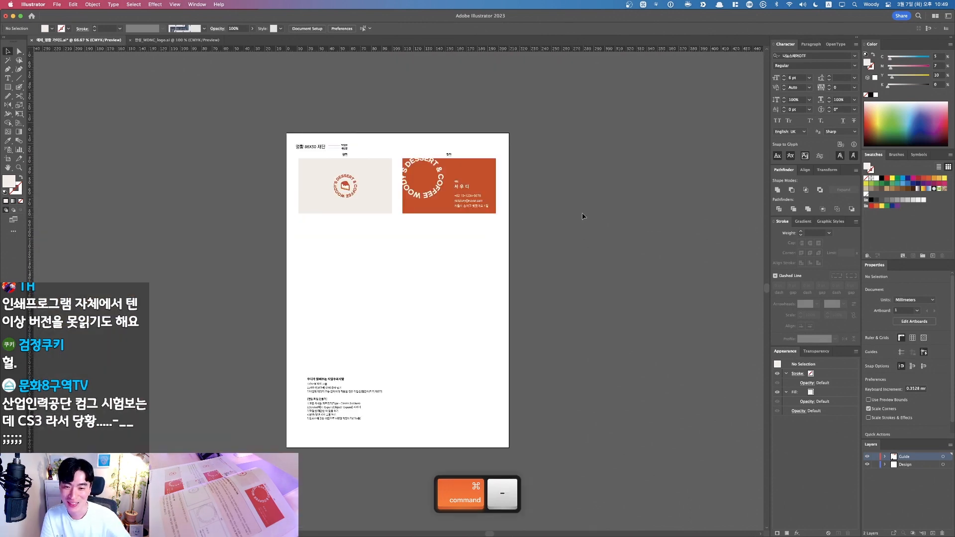
left_click_drag(446, 173, 571, 311)
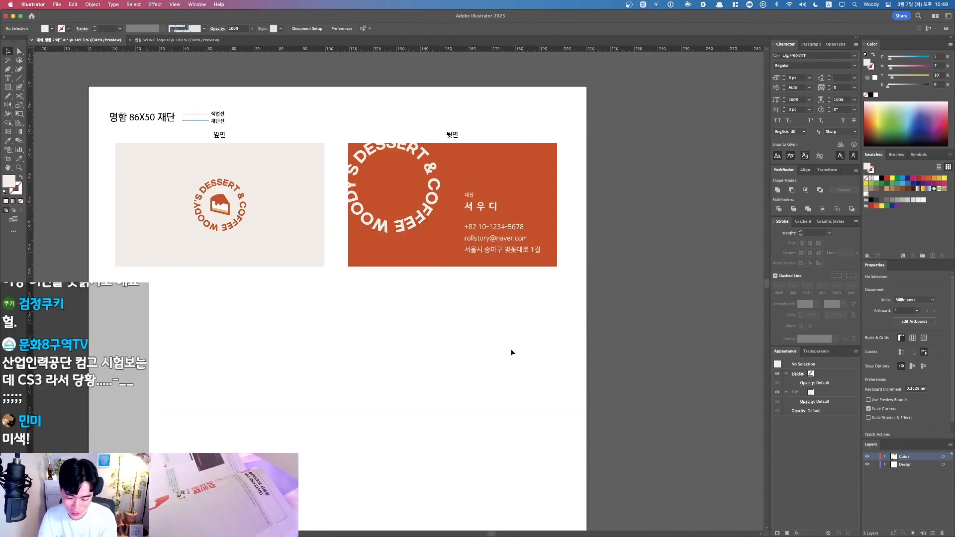
key("Right")
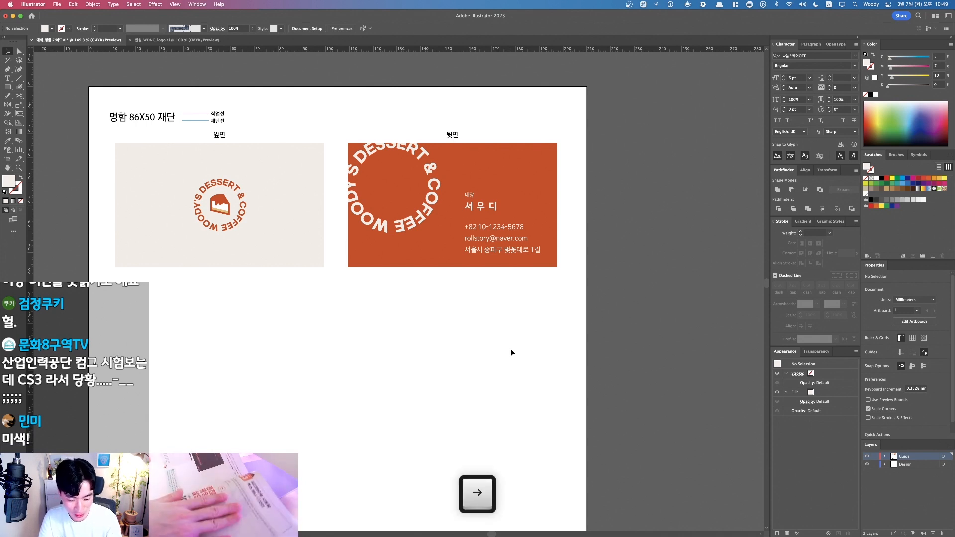